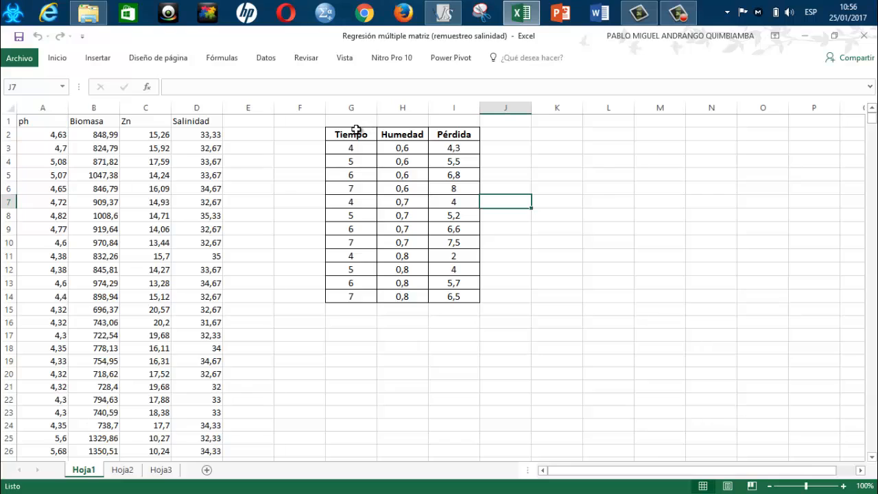
- Switch to InfoStat and open the Salinidad table from the program's test data
click(356, 130)
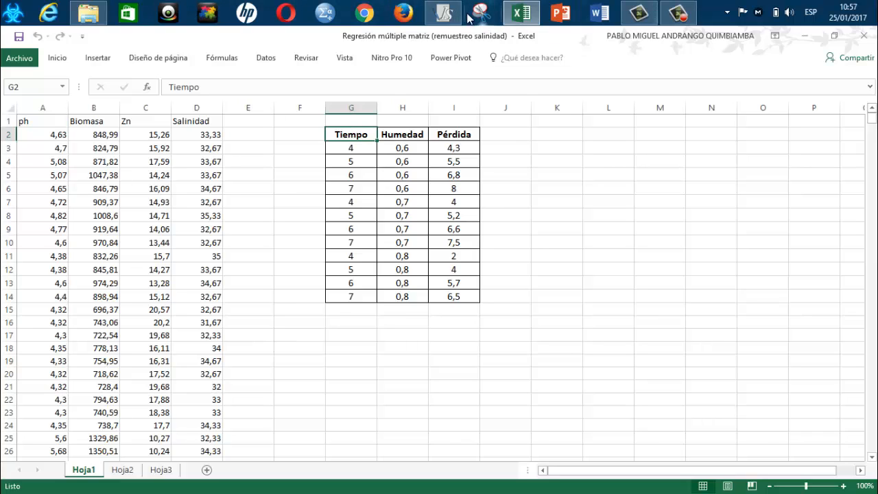
click(443, 15)
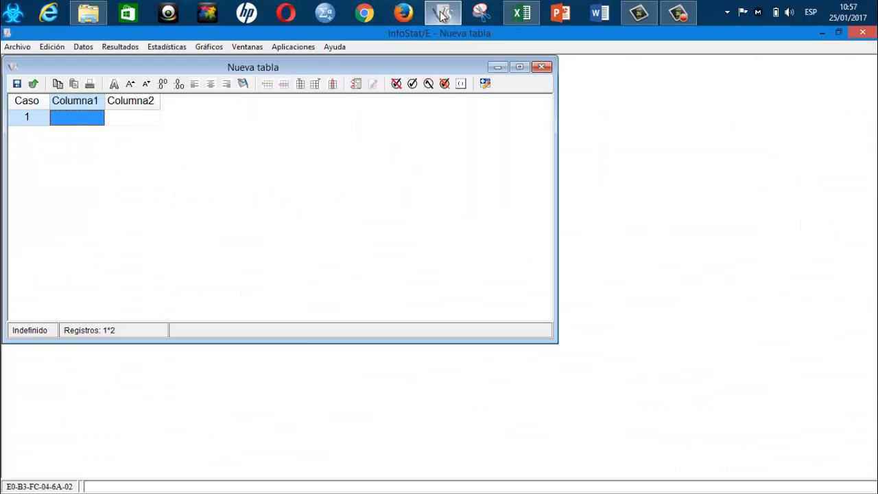
click(21, 48)
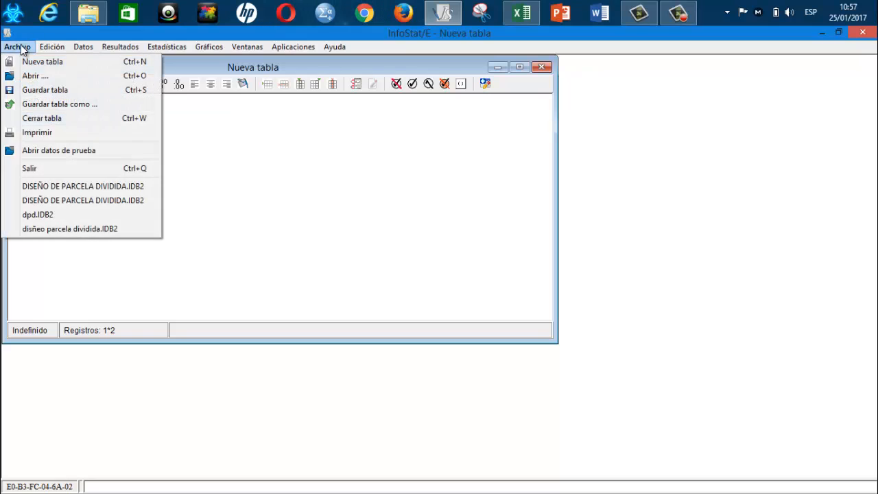
click(60, 150)
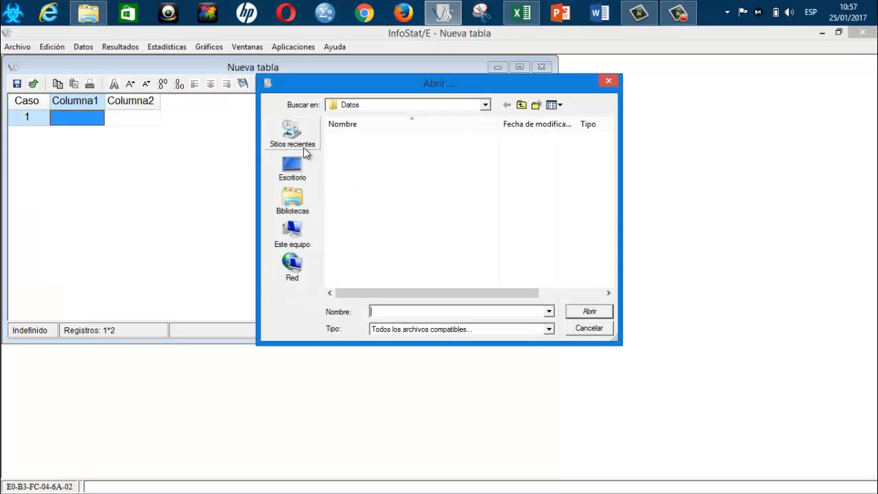
click(359, 163)
key(s)
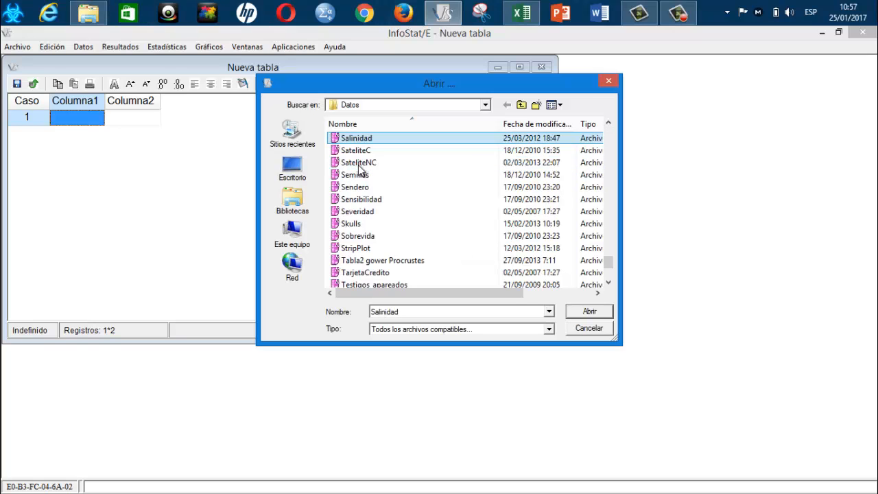
click(588, 311)
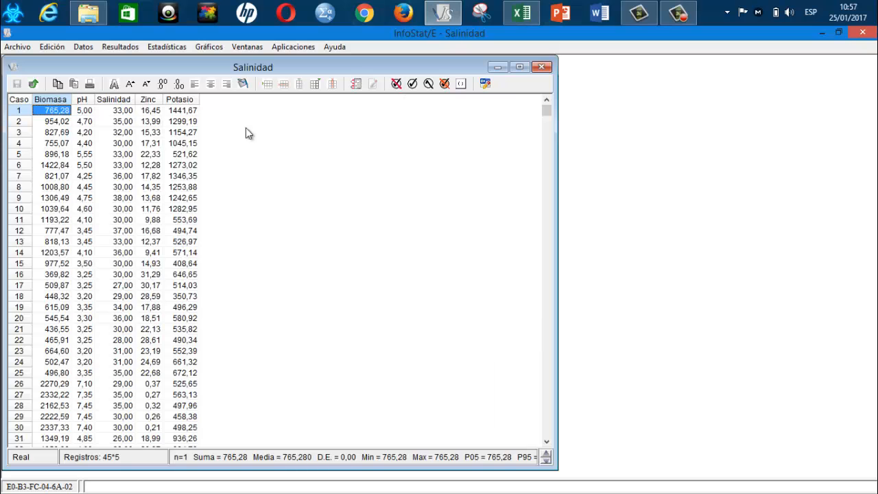
- Examine the first-case values of the pH, Salinidad and Zinc columns in the Salinidad table
mouse_move(551, 111)
mouse_down()
mouse_move(548, 284)
mouse_move(530, 409)
mouse_move(543, 442)
mouse_move(537, 249)
mouse_move(552, 102)
mouse_up()
click(85, 111)
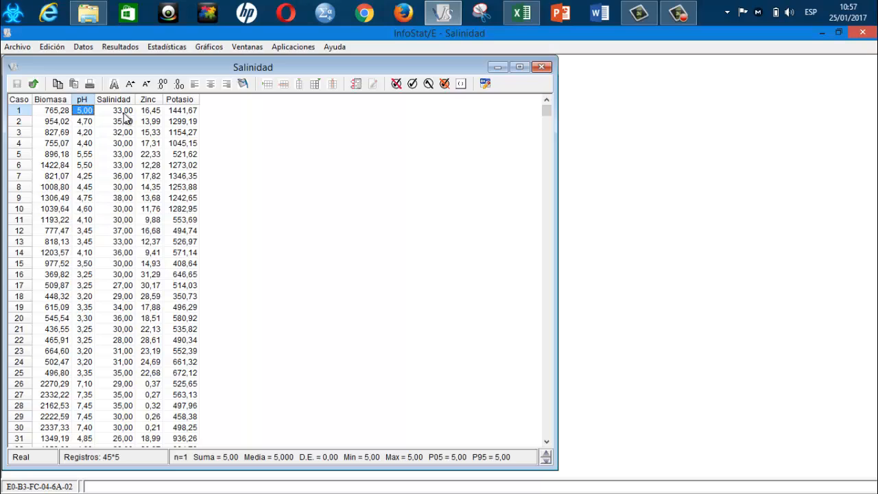
click(124, 111)
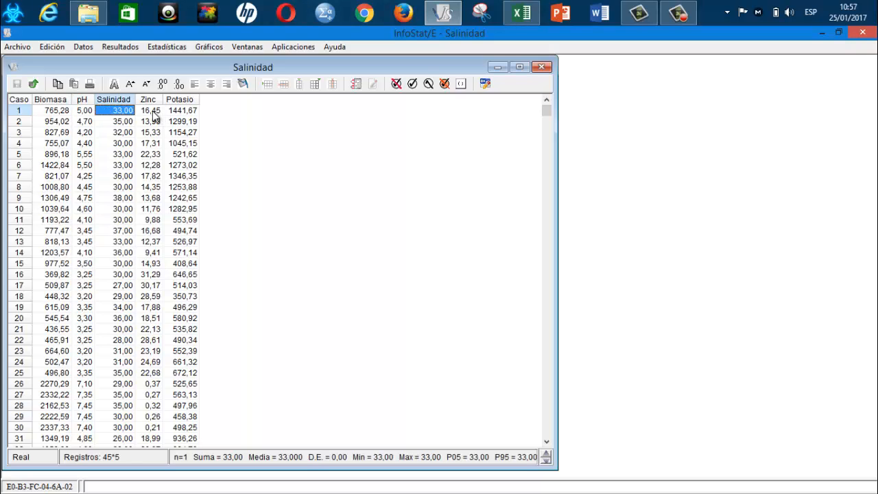
click(152, 112)
click(86, 111)
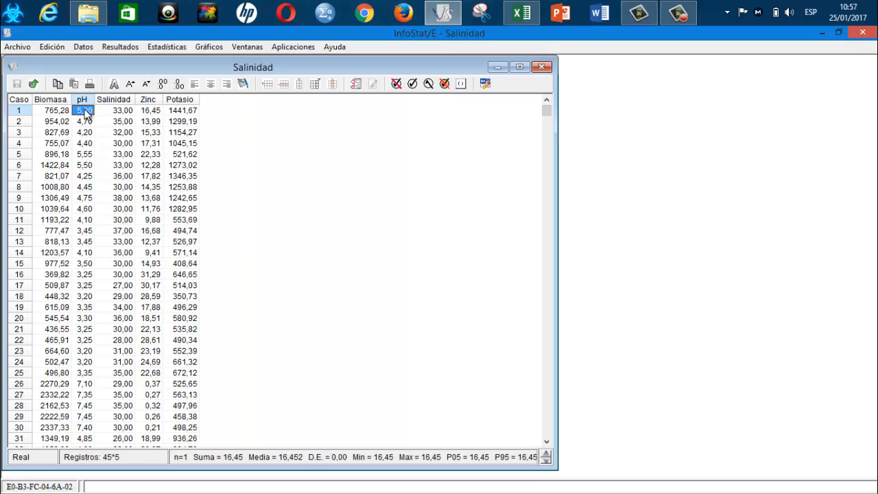
click(123, 112)
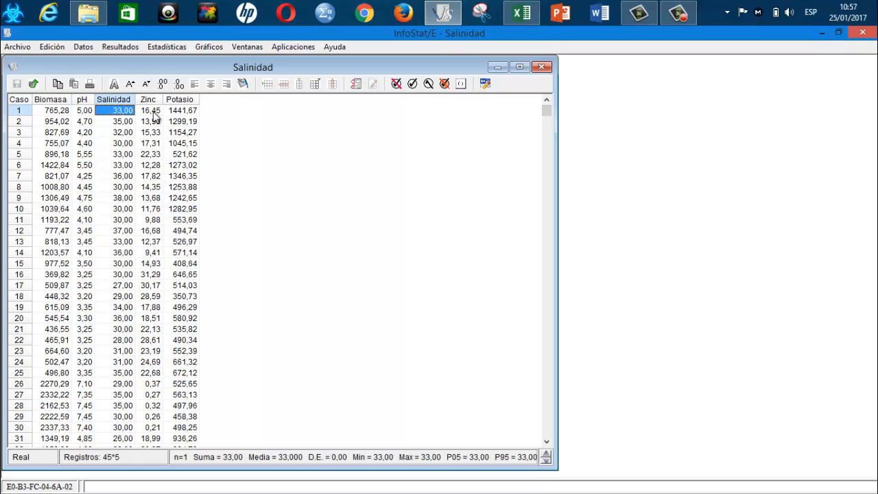
click(153, 113)
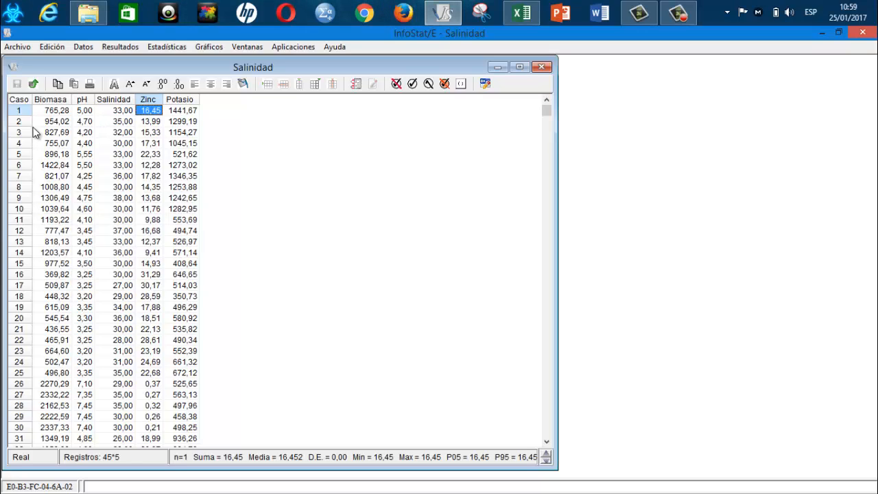
- Start a linear regression analysis (Regresión lineal) and assign Biomasa as the dependent variable
click(175, 45)
mouse_move(208, 47)
click(405, 152)
click(172, 46)
mouse_move(216, 217)
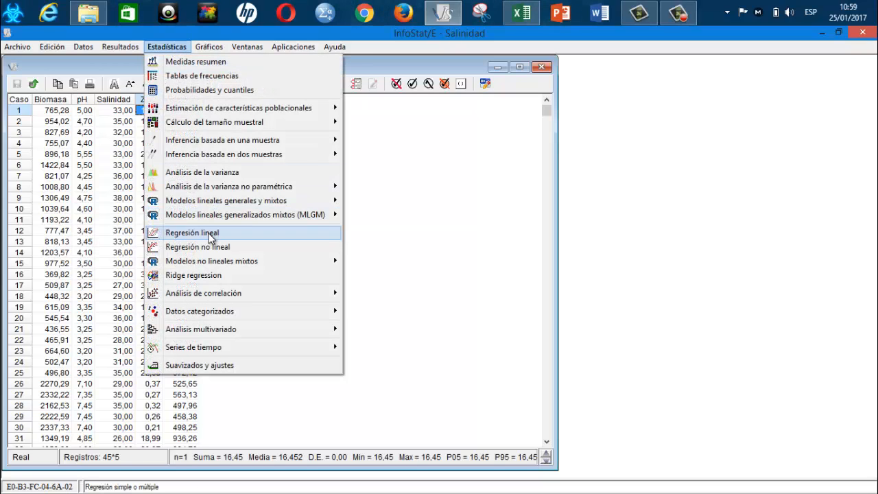
click(209, 233)
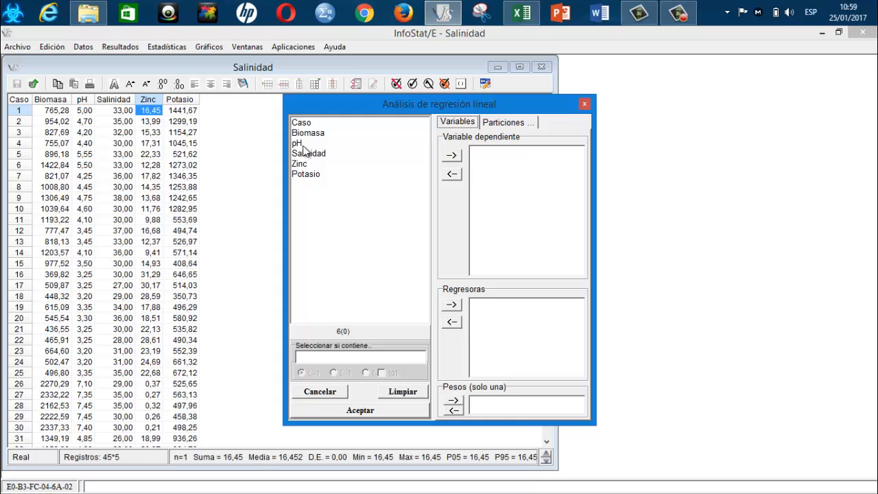
click(303, 135)
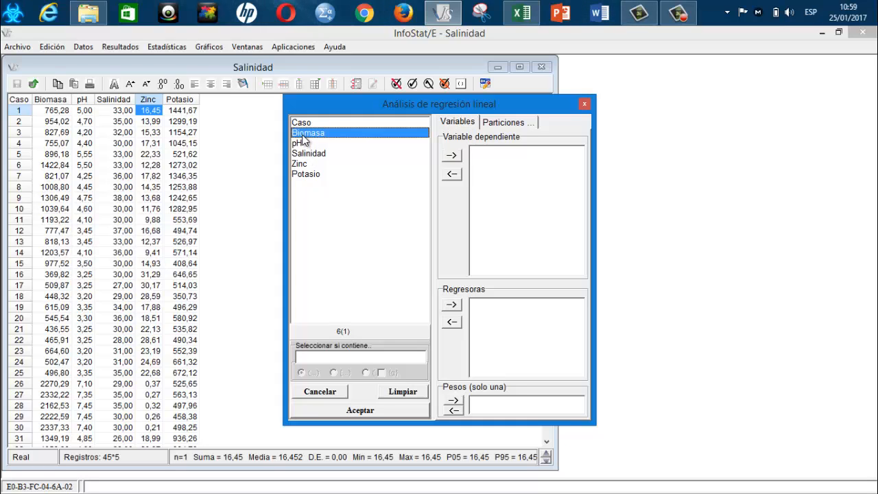
click(452, 157)
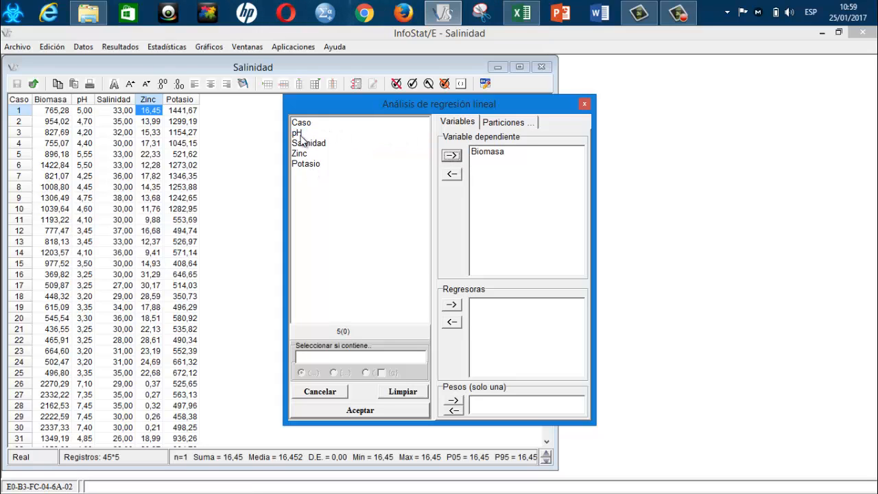
- Assign pH, Salinidad, Zinc and Potasio as the regressors and accept the variable selection
drag(302, 133, 314, 165)
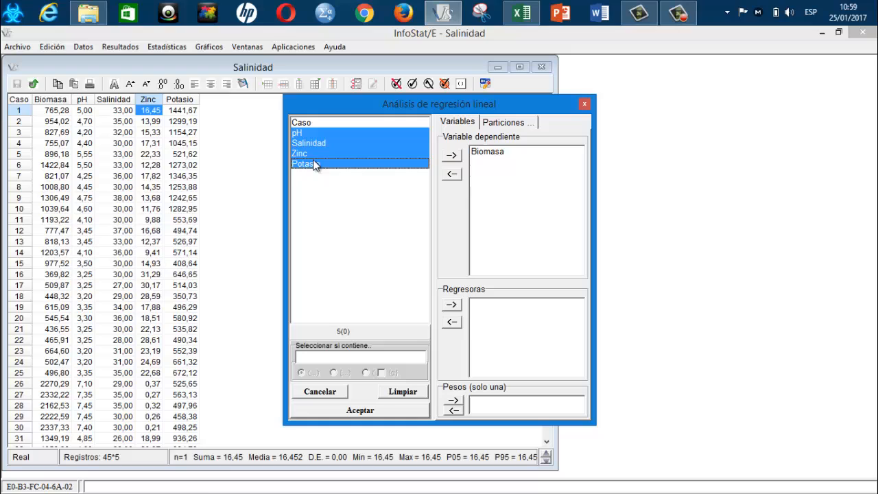
click(451, 305)
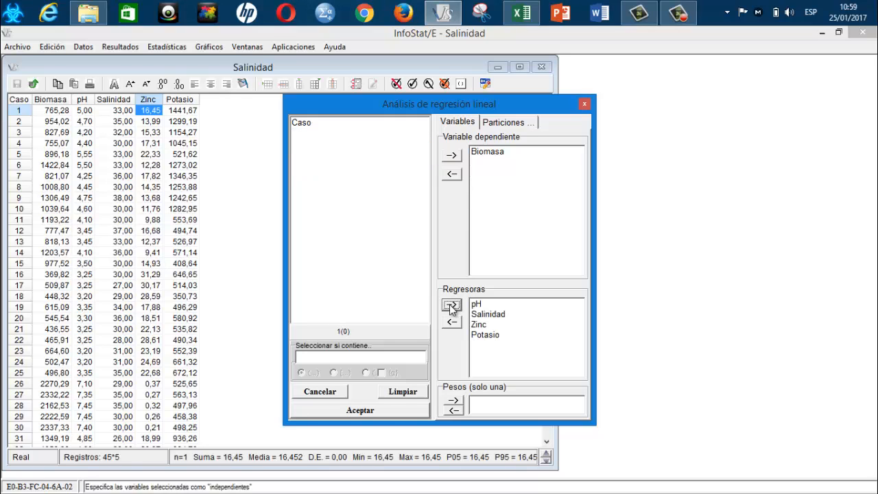
click(362, 412)
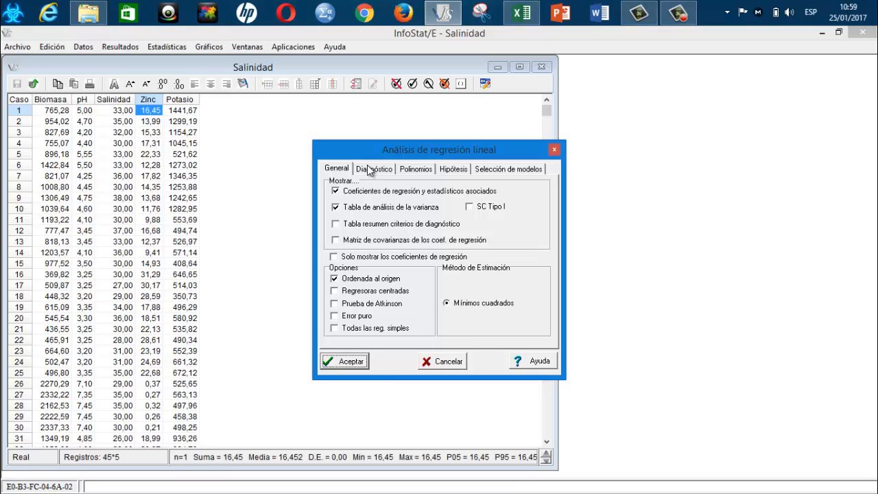
- Enable the Residuos parciales graph in the diagnostic options and run the regression
click(369, 170)
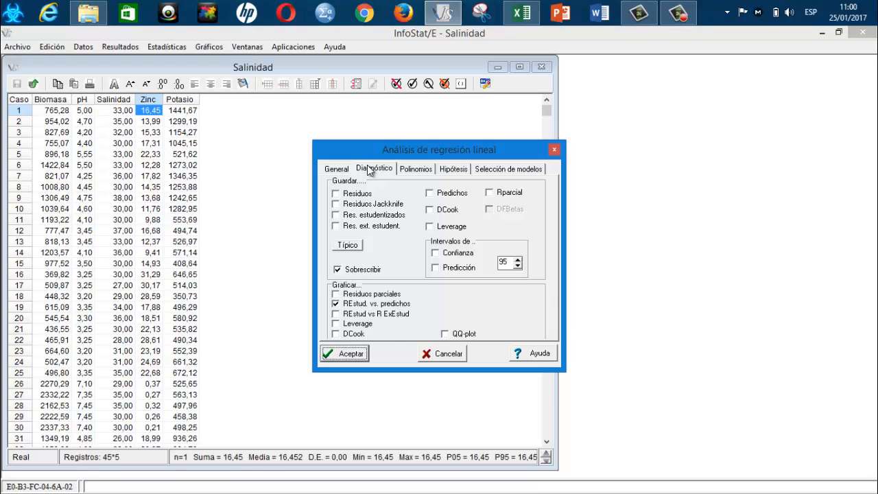
click(336, 294)
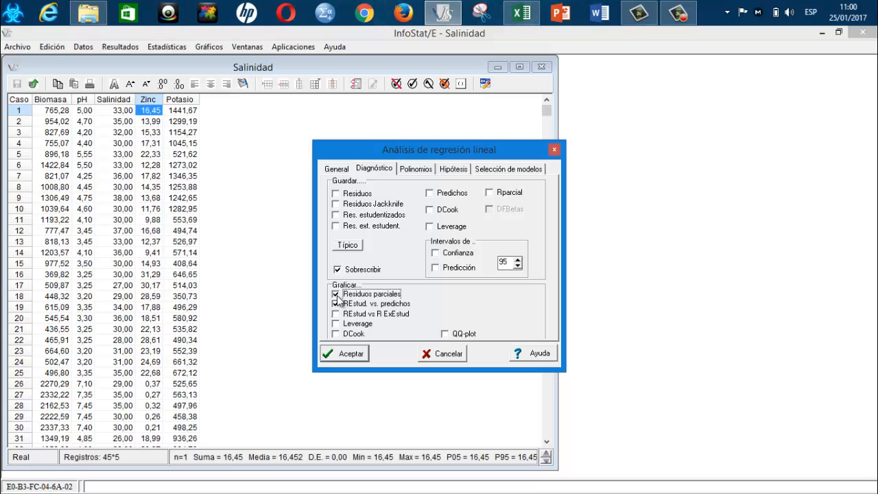
click(348, 354)
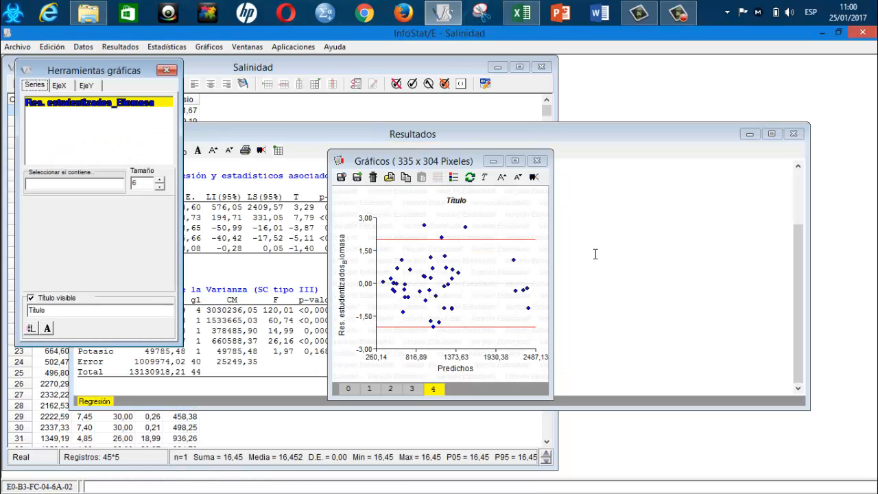
- Minimize the results window, then display the Biomasa partial residual plot against pH and remove its title
click(794, 133)
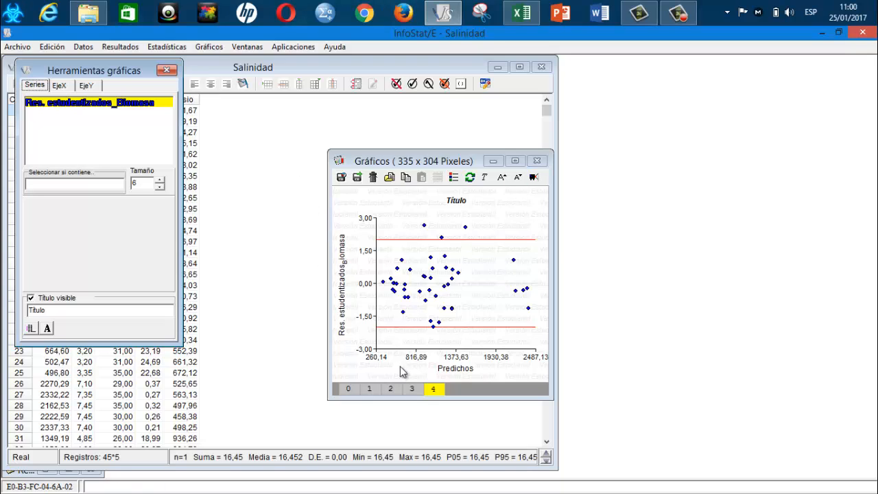
click(348, 388)
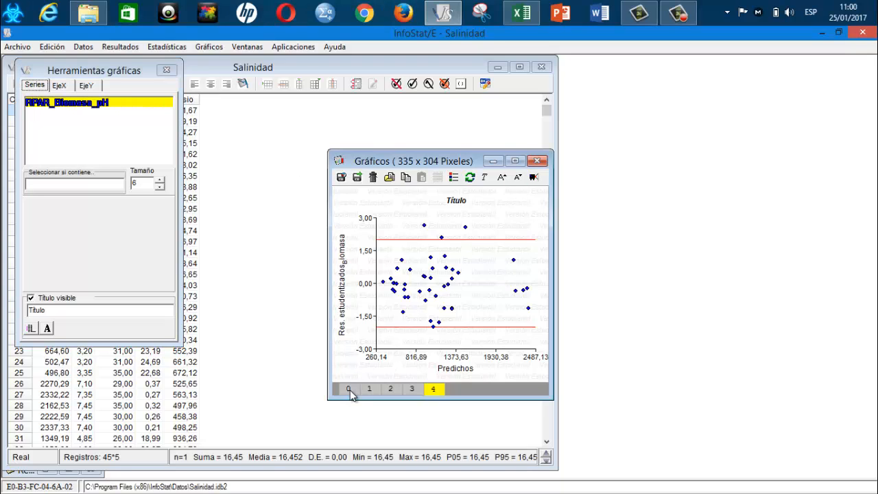
double_click(467, 203)
key(BackSpace)
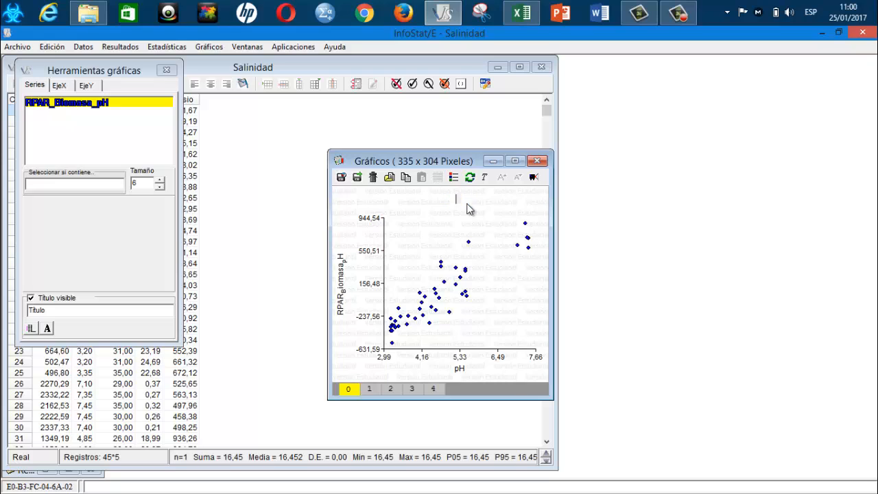
click(411, 260)
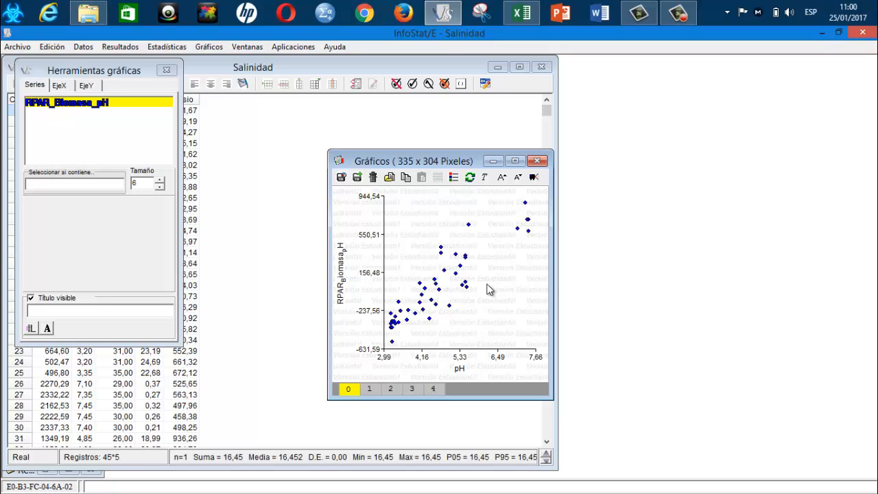
- Maximize the graph window and increase the pH partial residual plot's font size by eight levels
click(515, 161)
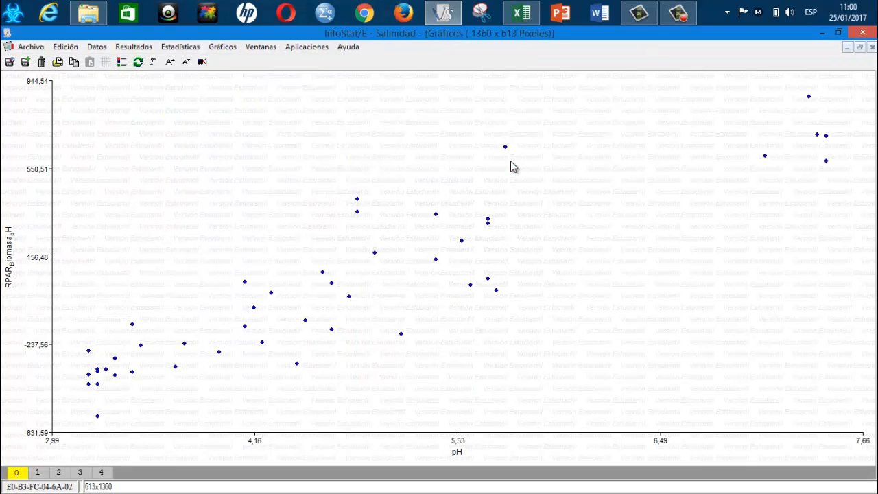
click(171, 67)
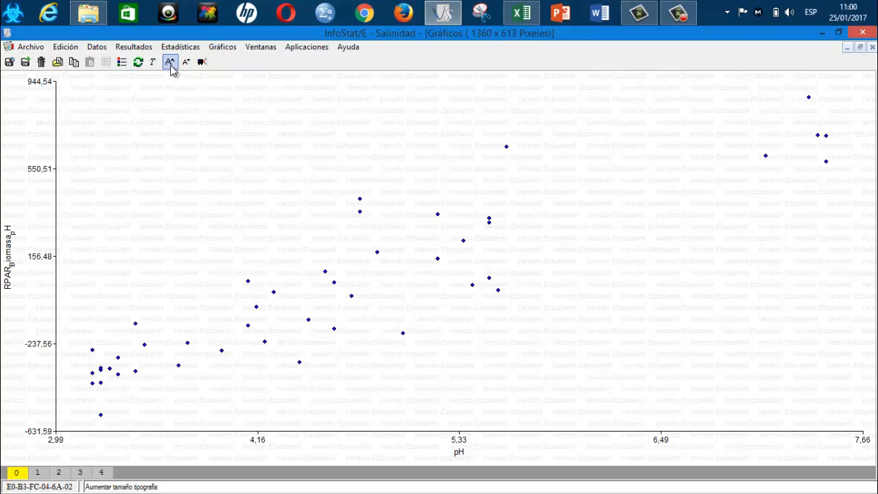
click(171, 64)
click(171, 64)
click(171, 65)
click(170, 65)
click(171, 65)
click(171, 65)
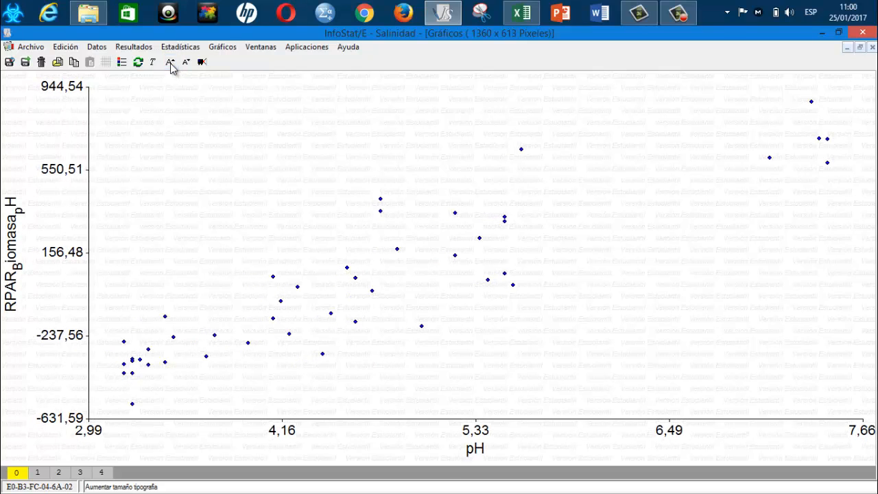
click(171, 64)
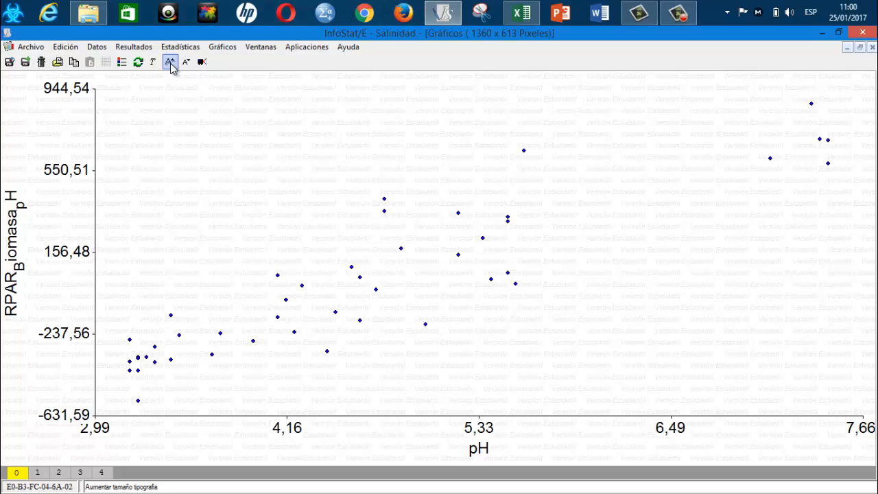
- Examine the trend of the Biomasa partial residuals against pH in the full-size plot
double_click(149, 319)
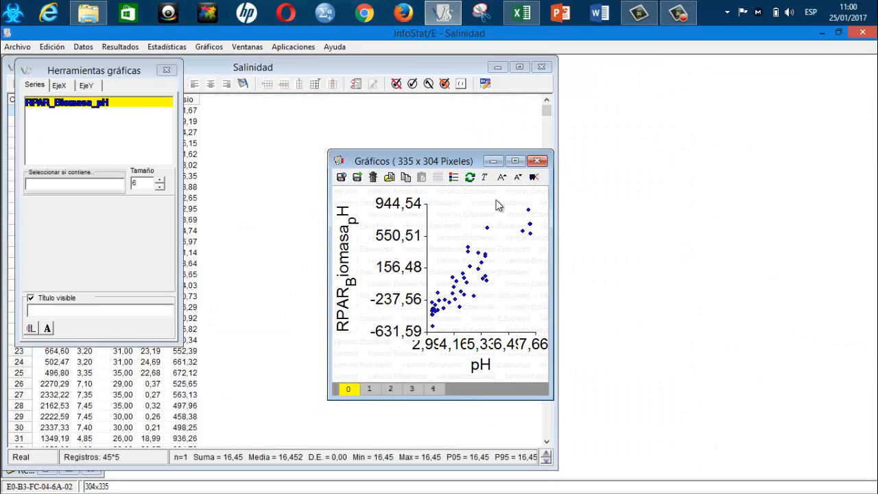
click(516, 161)
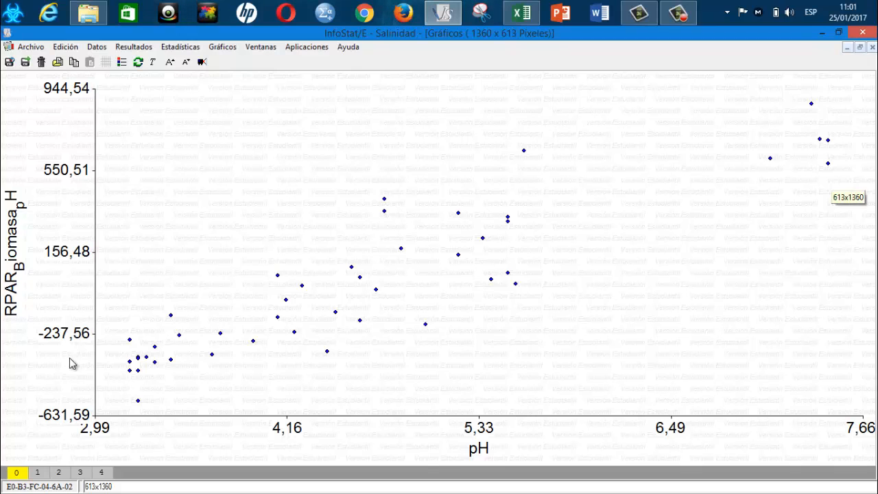
click(860, 47)
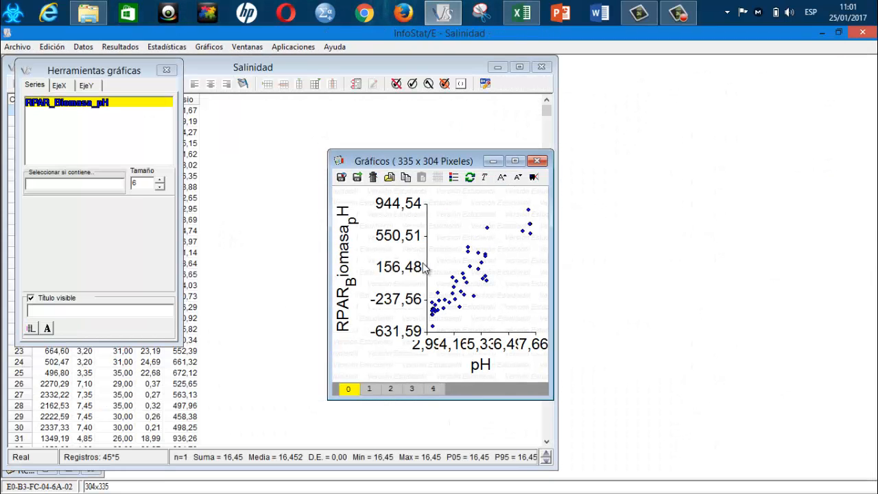
click(515, 161)
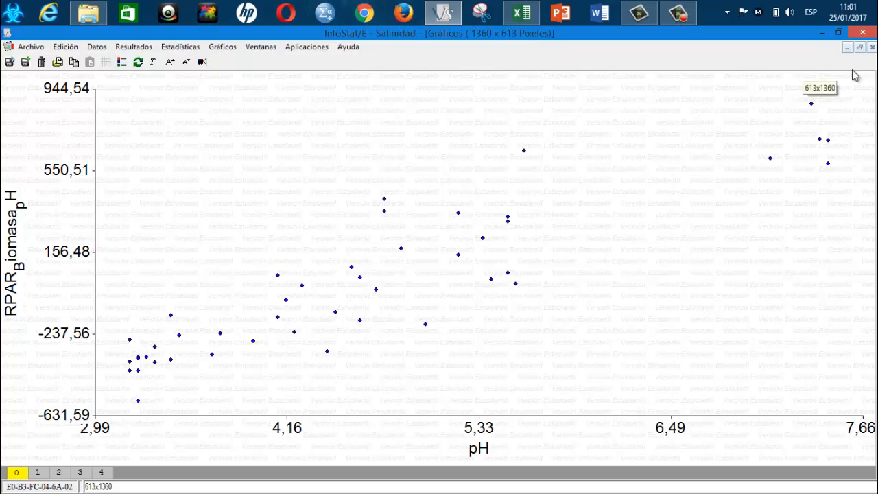
- Display the Biomasa partial residual plot against Salinidad and increase its font size by six levels
click(37, 474)
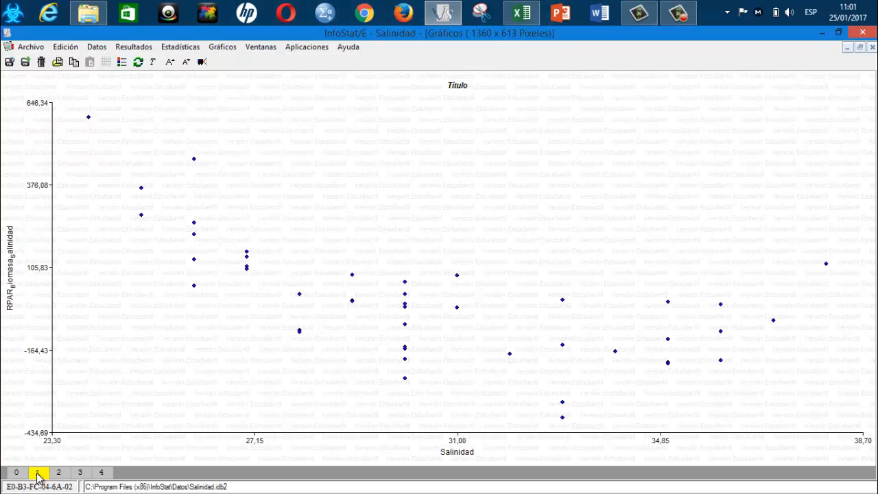
double_click(350, 175)
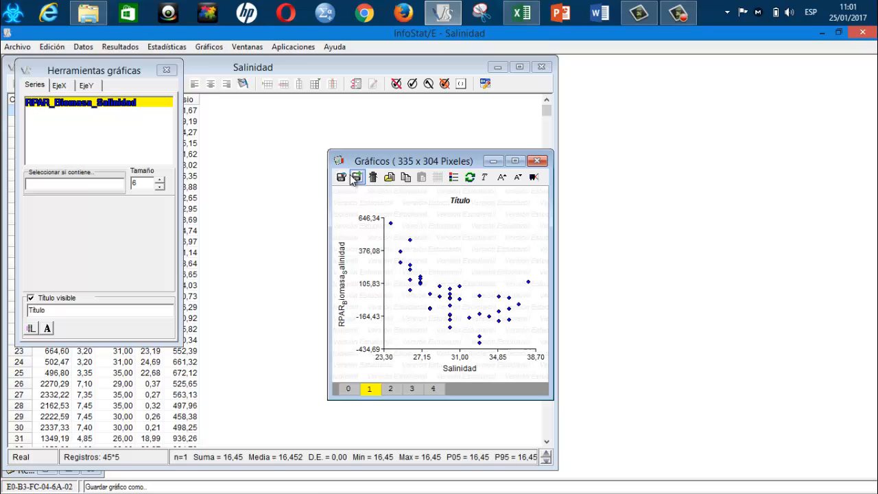
click(501, 177)
click(501, 177)
click(501, 176)
click(501, 177)
click(501, 177)
click(502, 177)
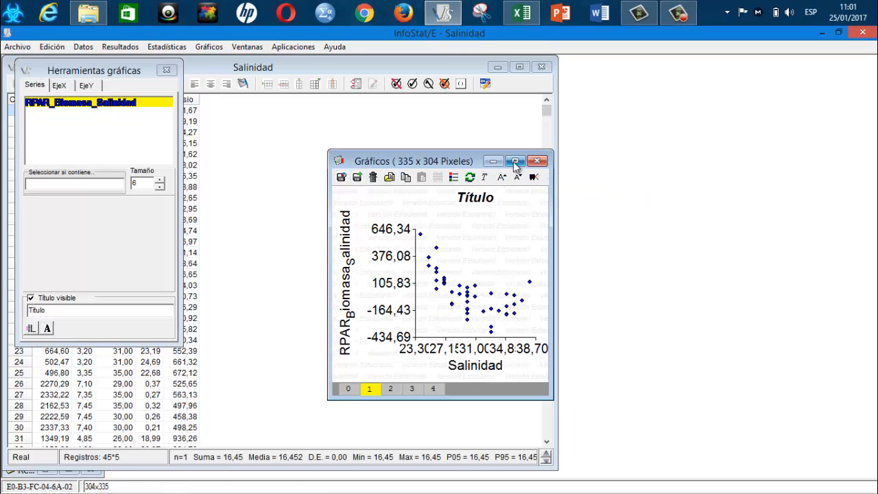
click(514, 162)
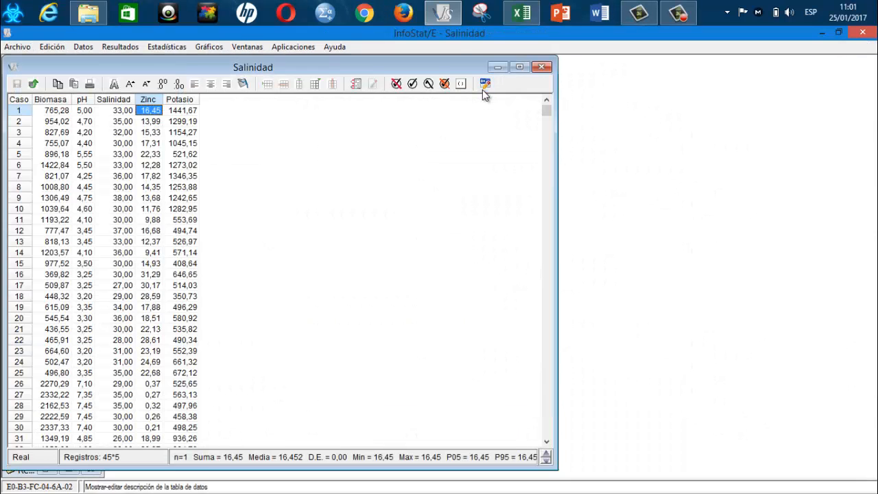
click(482, 88)
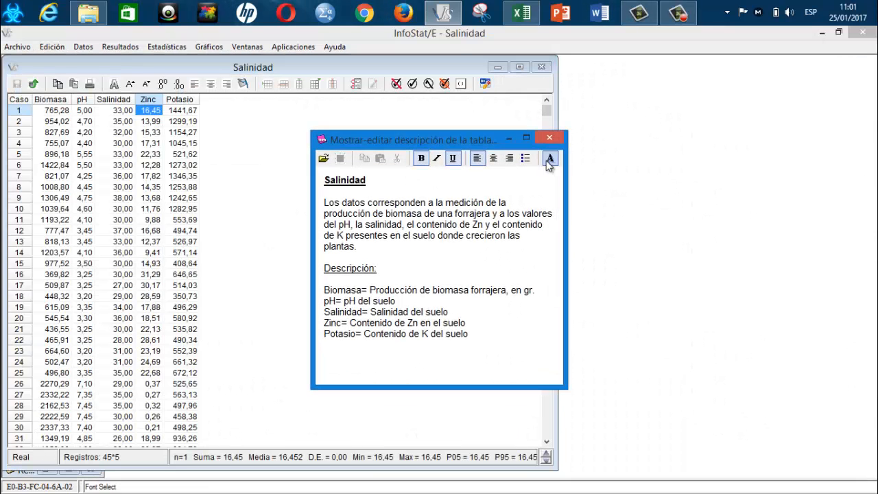
click(549, 138)
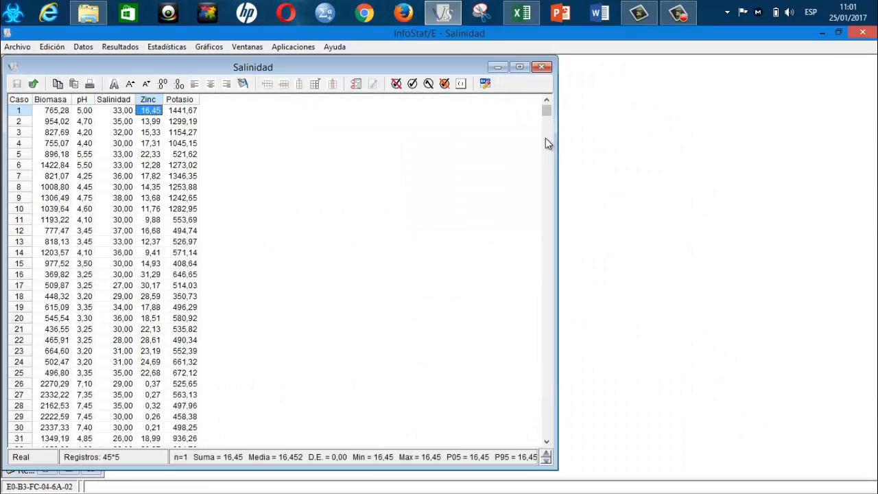
- Minimize the Salinidad data table and enlarge the graph window to about 813 x 450 pixels
click(498, 68)
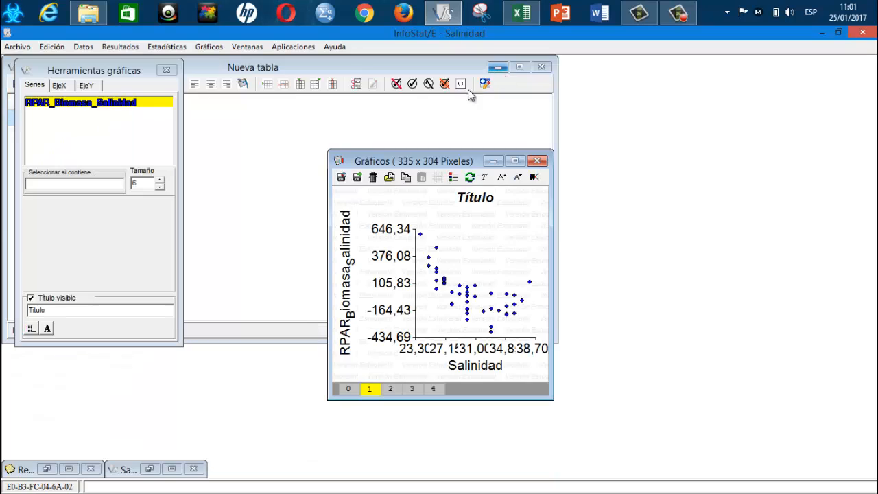
click(522, 161)
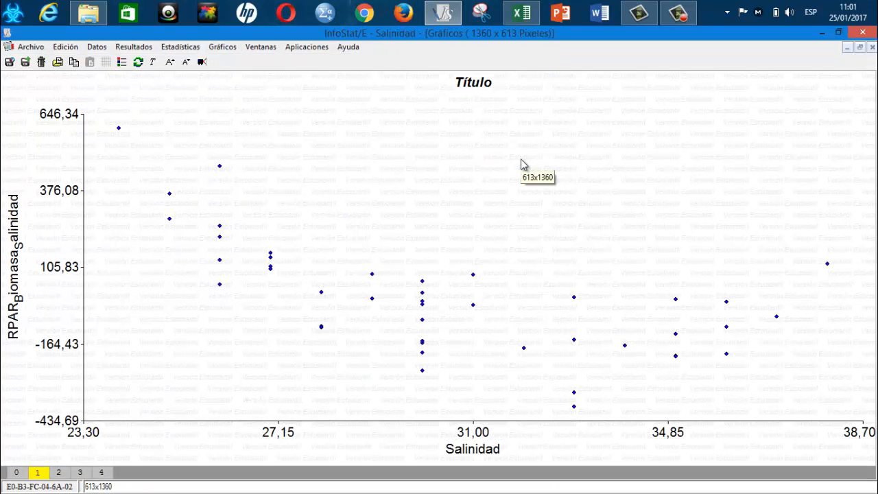
double_click(473, 161)
drag(332, 152, 20, 58)
- Remove the title from the partial residual plot against Salinidad
double_click(327, 110)
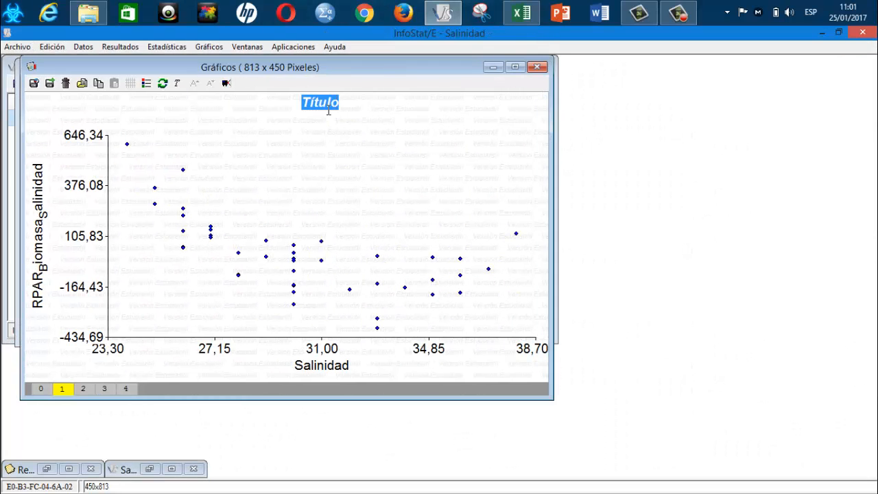
key(Delete)
click(370, 196)
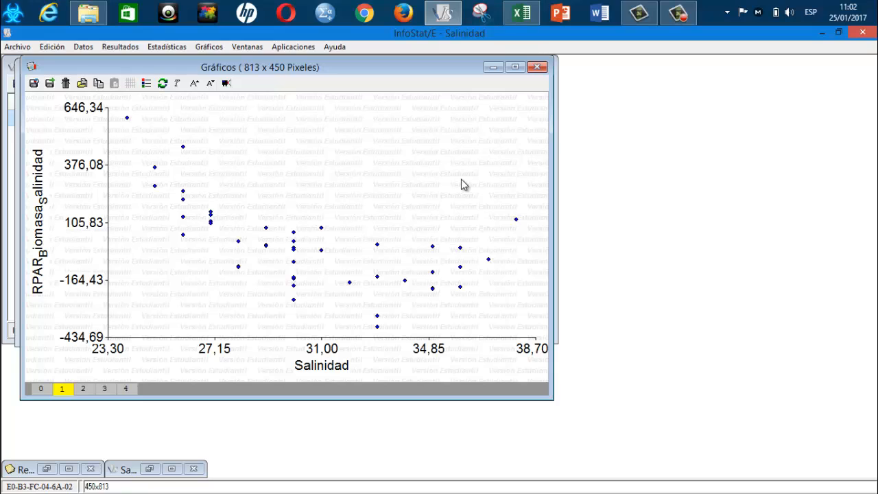
- Remove the title from the Biomasa partial residual plot against Zinc and enlarge its font
click(84, 388)
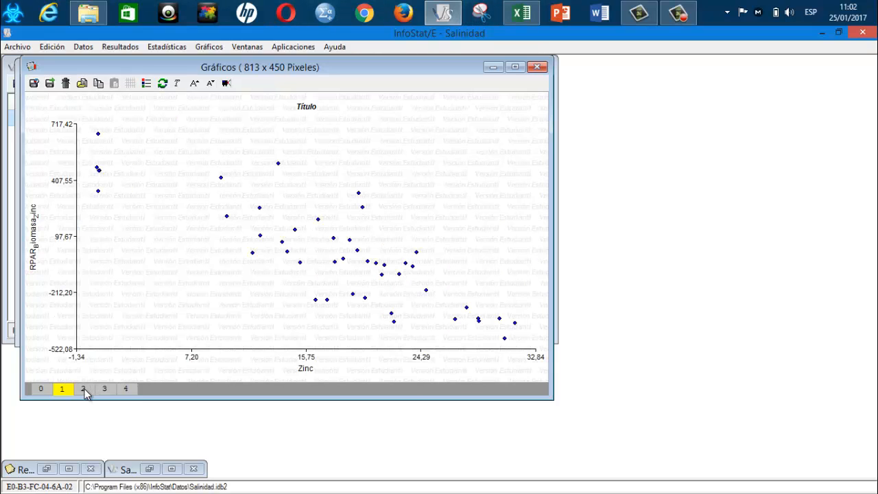
double_click(314, 105)
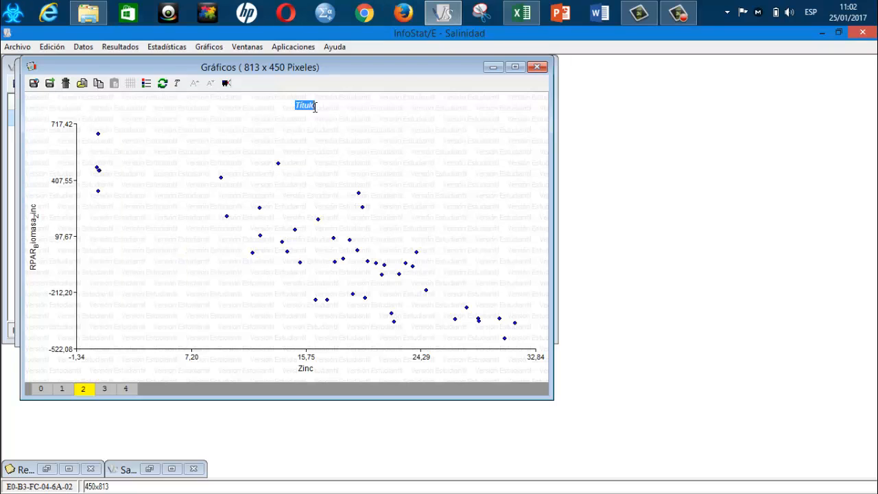
key(Delete)
key(Return)
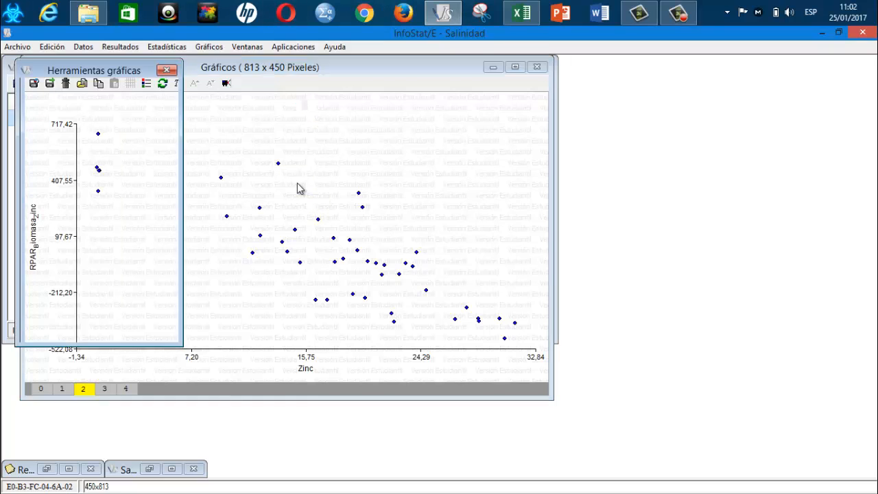
click(194, 83)
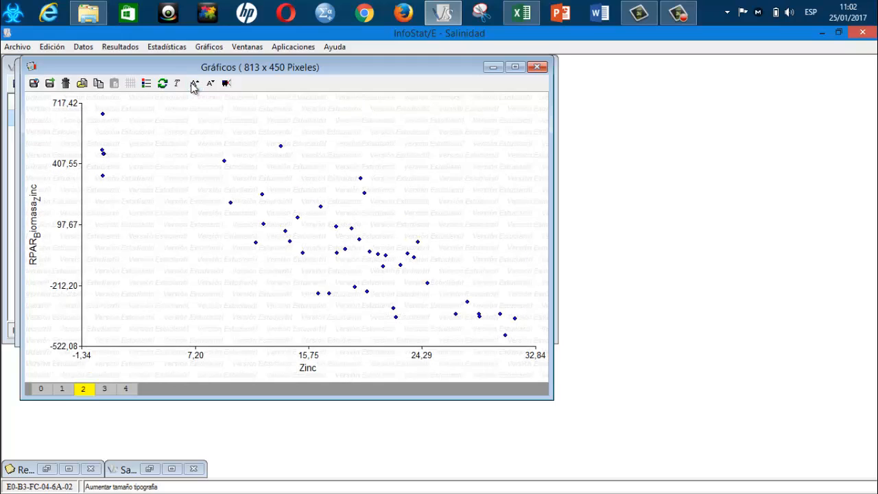
click(194, 83)
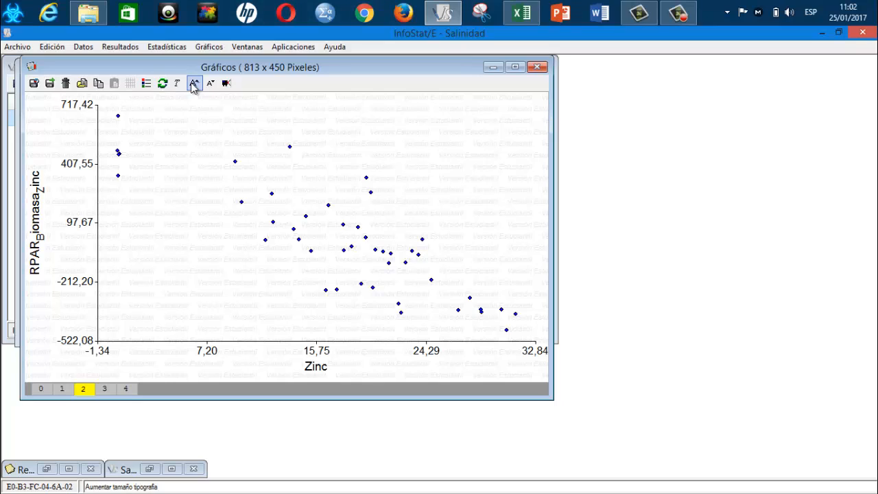
- Remove the title from the Biomasa partial residual plot against Potasio and enlarge its font
click(105, 389)
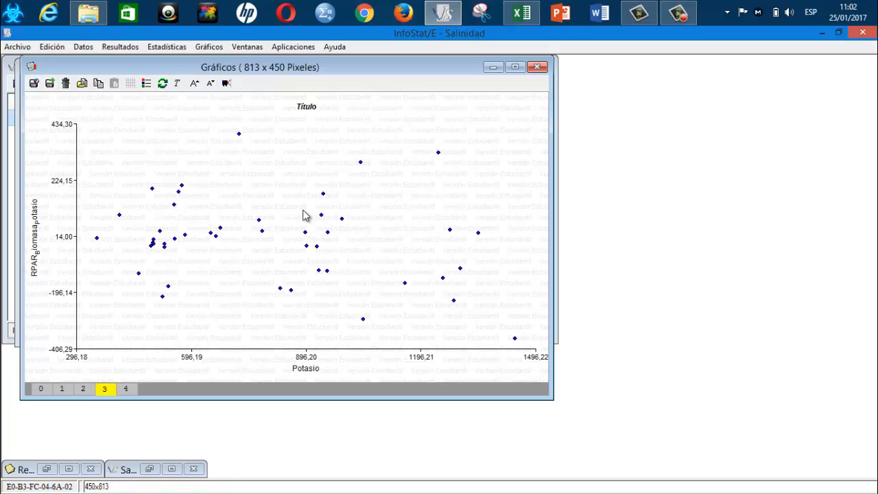
double_click(307, 106)
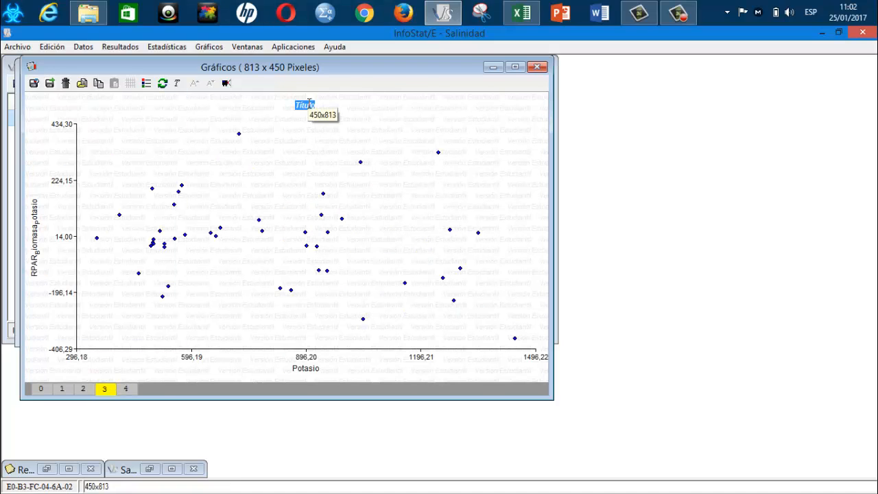
key(BackSpace)
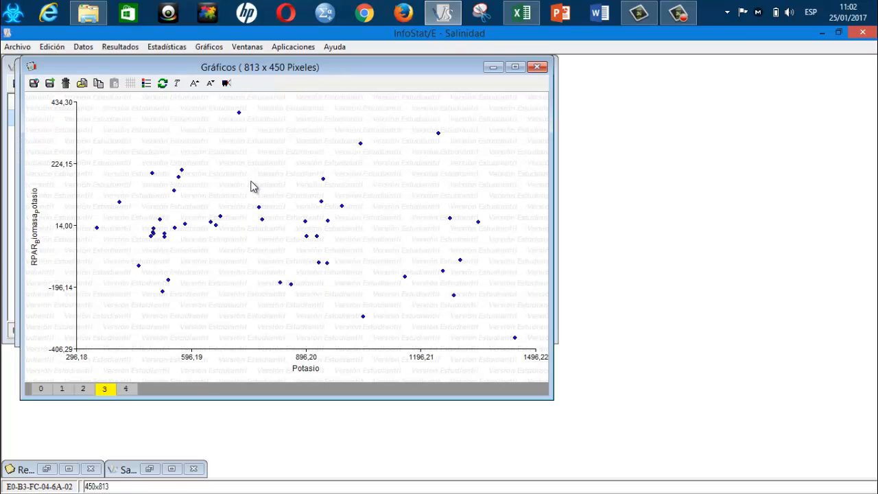
click(196, 84)
click(196, 84)
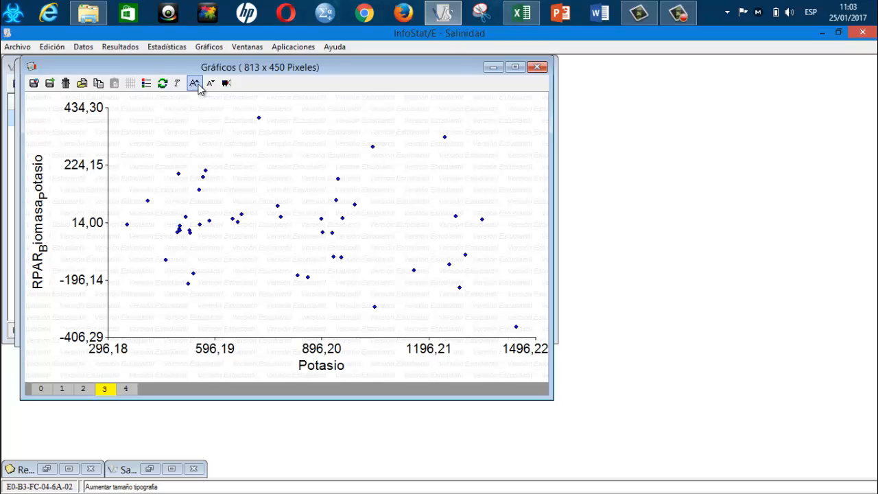
- Create histograms for the variables pH, Salinidad, Zinc and Potasio
click(217, 45)
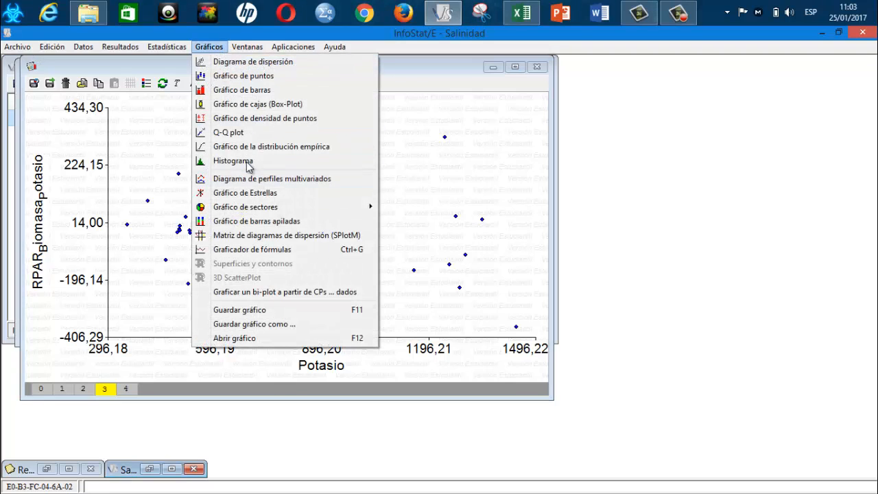
click(247, 162)
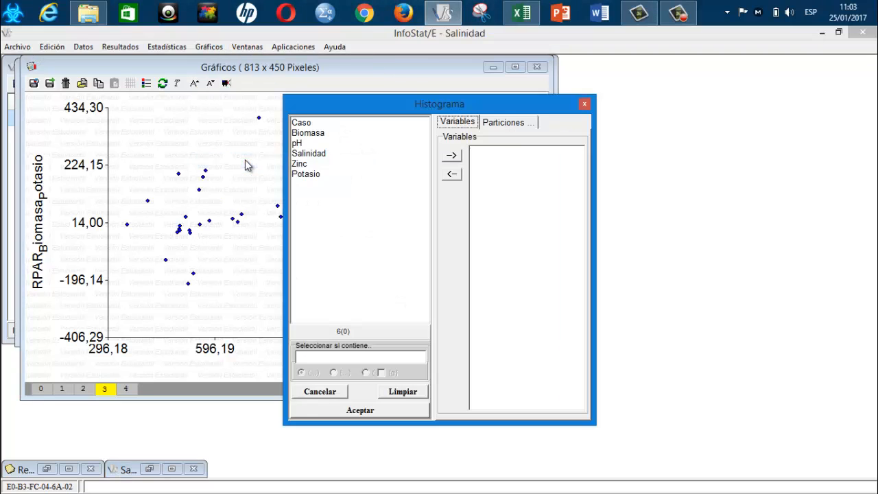
click(312, 144)
key(shift+Down)
key(shift+Down)
key(shift+Down)
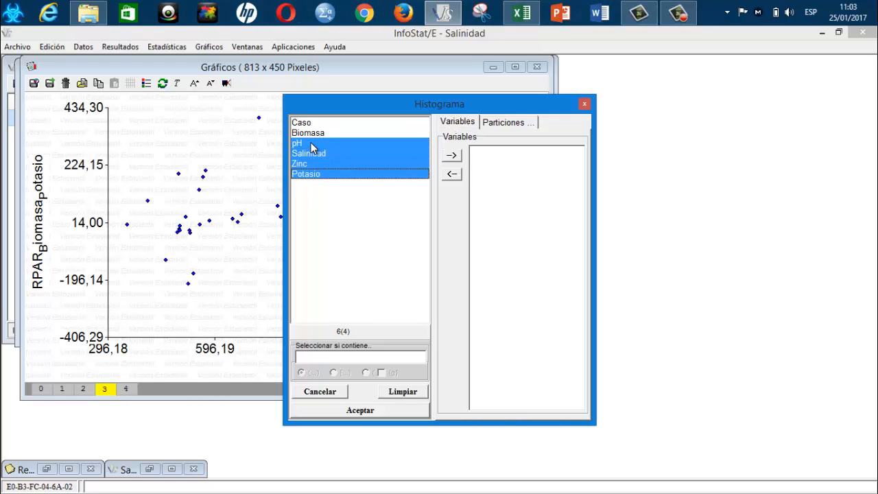
click(451, 157)
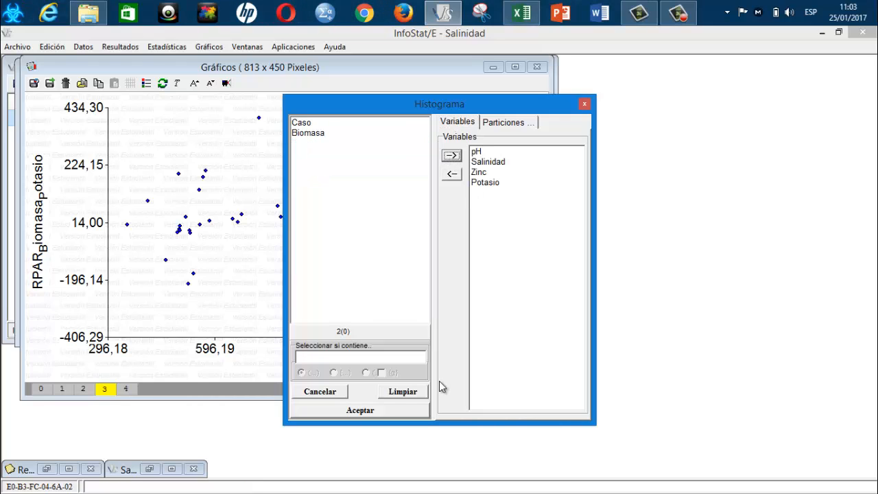
click(361, 410)
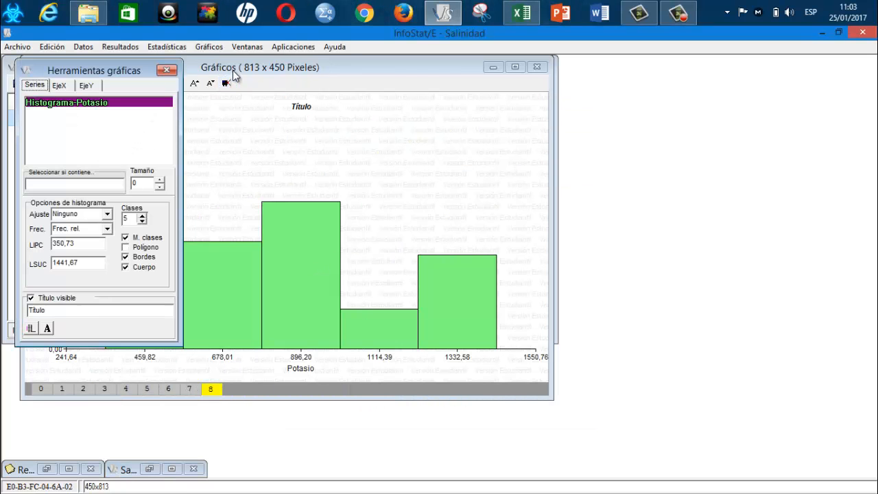
- Move the graph window clear of the graph tools, then show the pH histogram and remove its title
drag(236, 69, 502, 58)
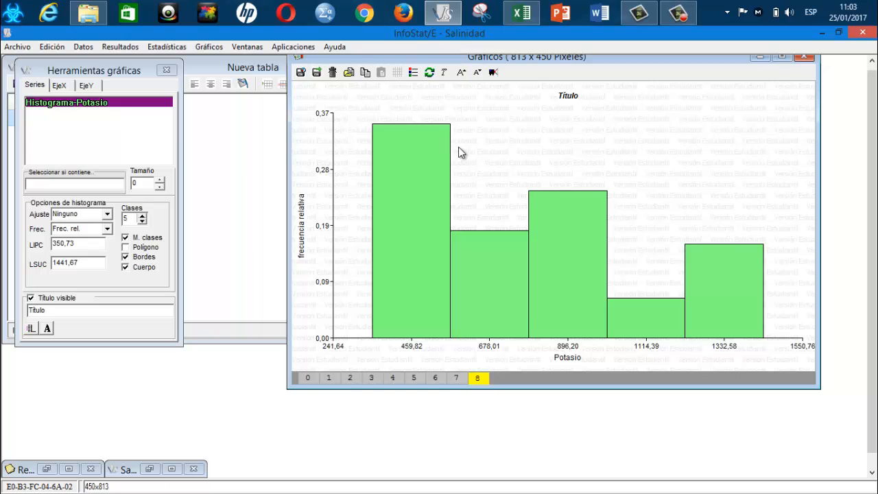
click(412, 378)
click(400, 378)
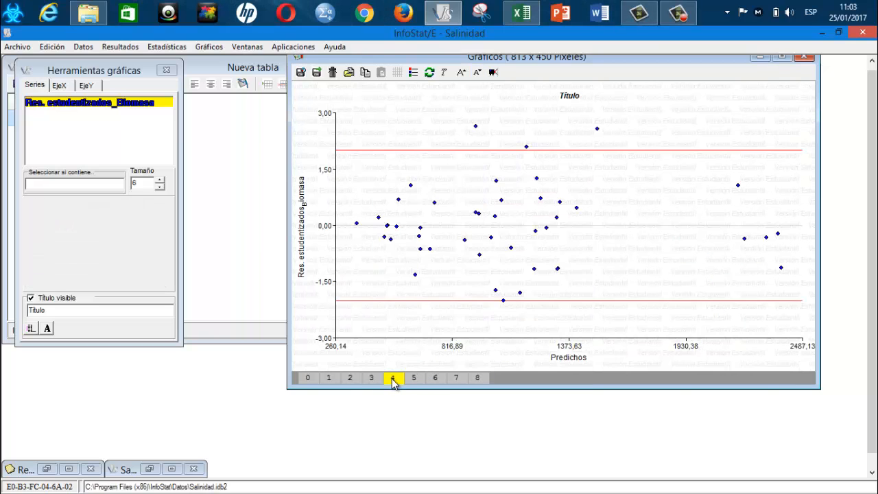
click(416, 379)
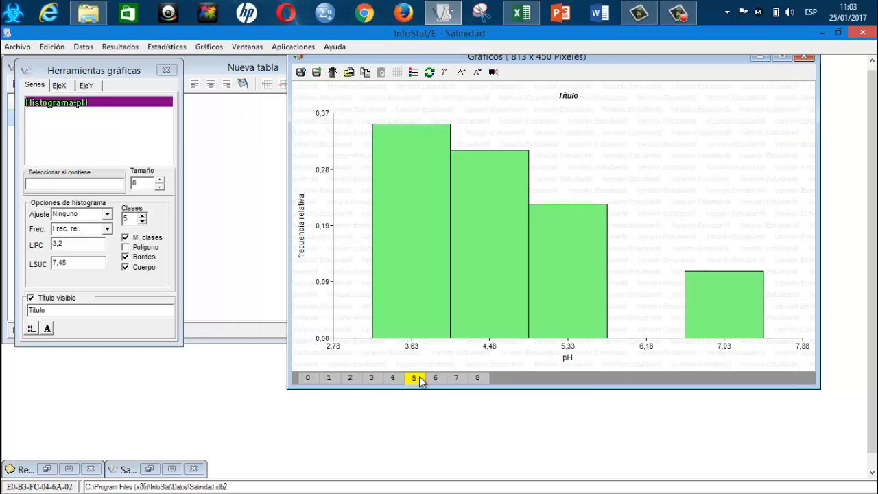
double_click(576, 101)
key(BackSpace)
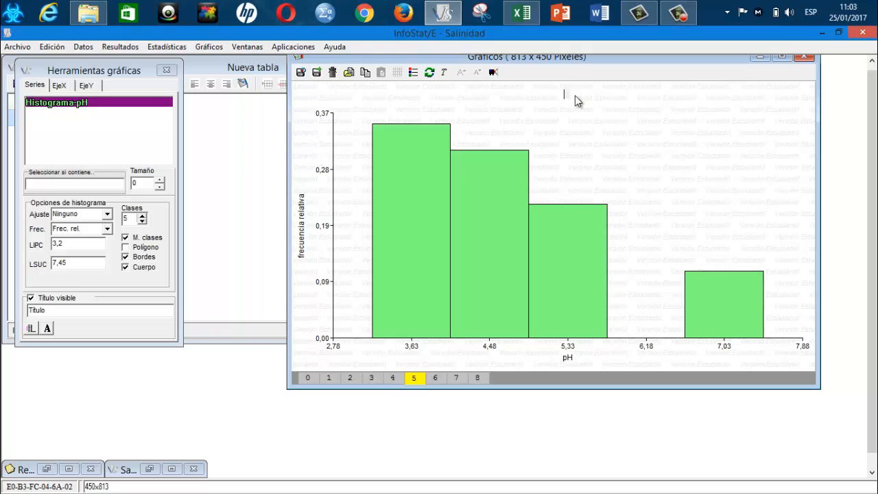
click(558, 147)
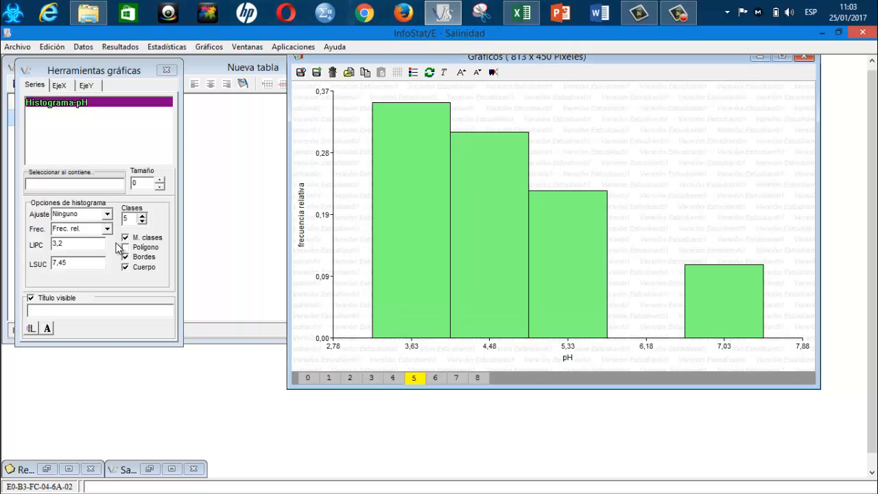
- Set the pH histogram to absolute frequencies (Frec. abs.) and fit a Normal distribution curve
click(107, 229)
click(86, 243)
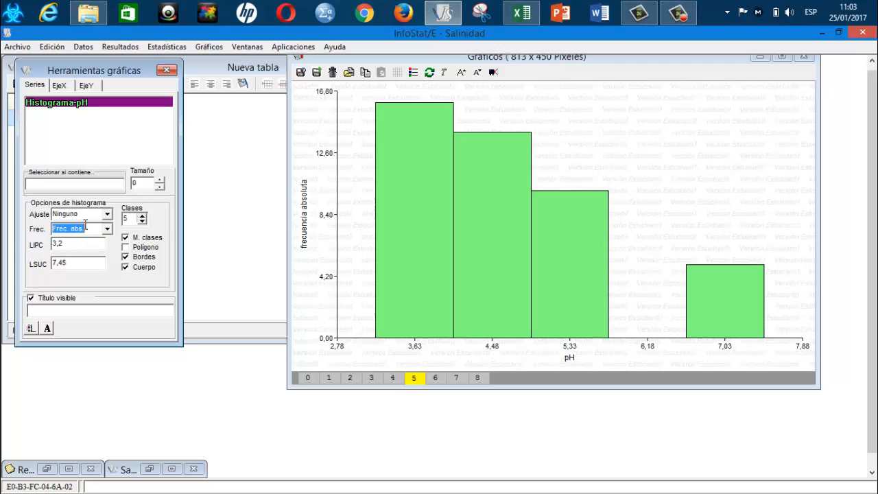
click(107, 214)
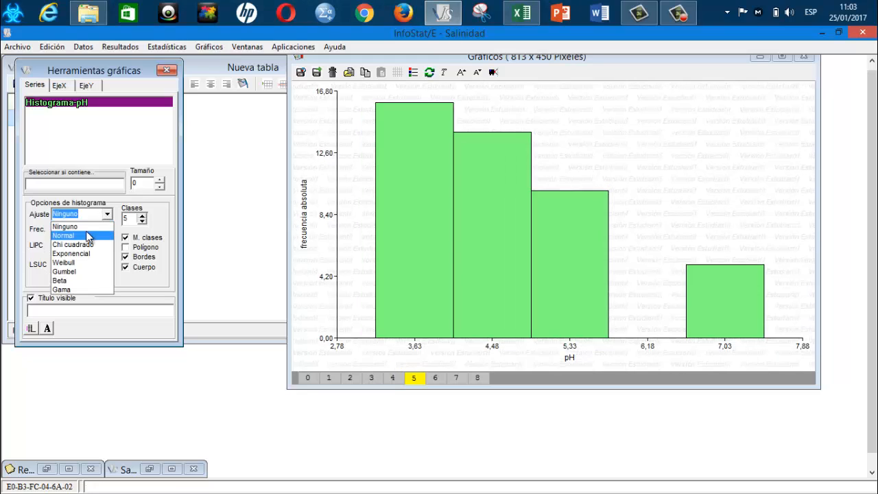
click(89, 235)
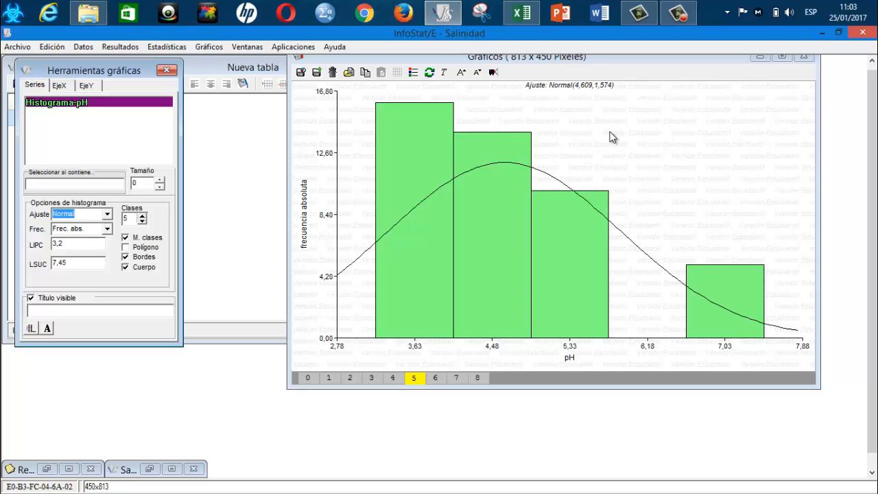
- Show the Salinidad histogram and remove its title
click(436, 377)
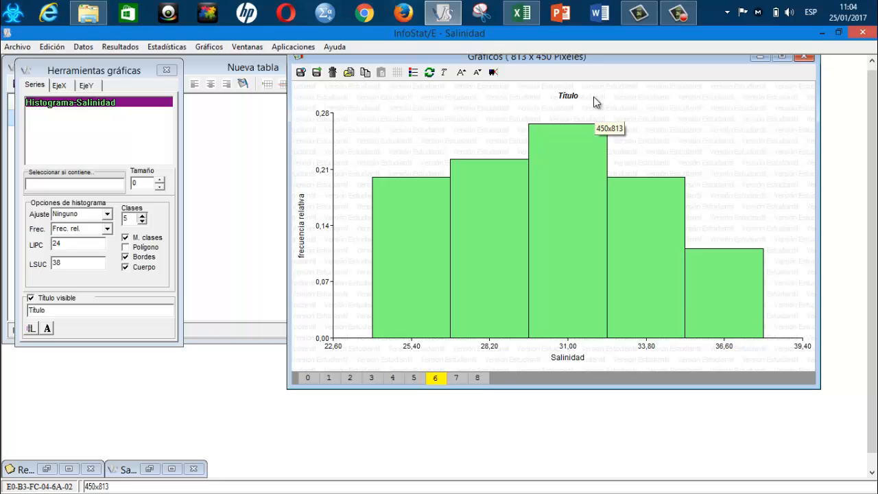
double_click(568, 96)
key(Delete)
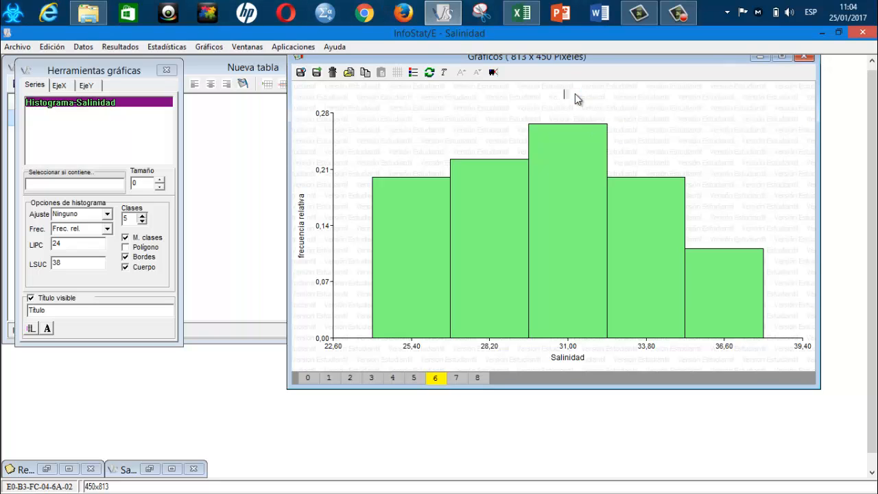
- Fit a Normal distribution curve to the Salinidad histogram and set its frequencies to absolute (Frec. abs.)
click(108, 215)
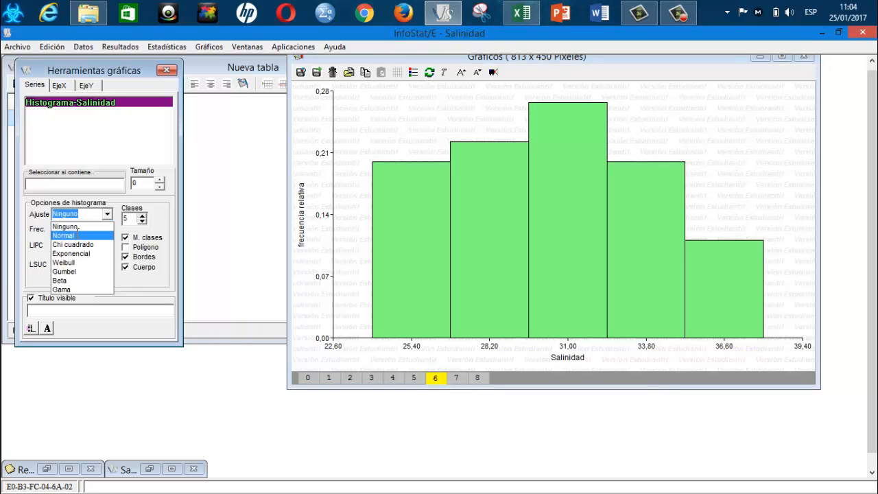
click(77, 232)
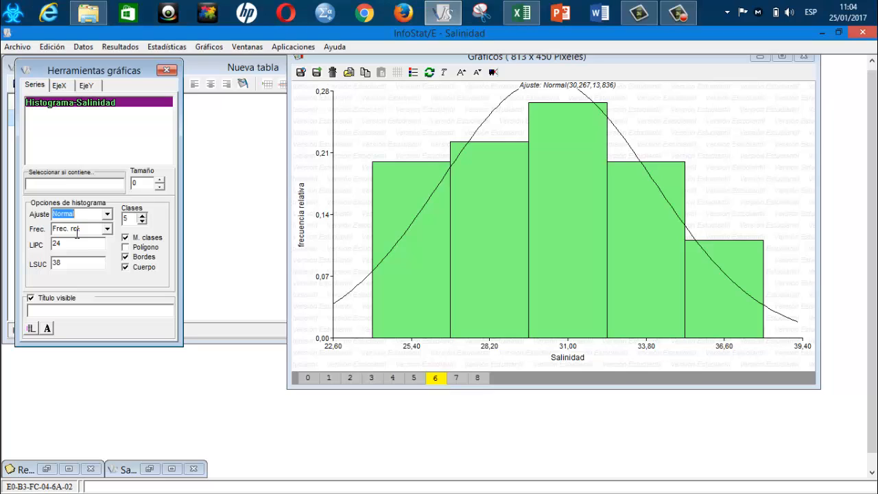
click(107, 229)
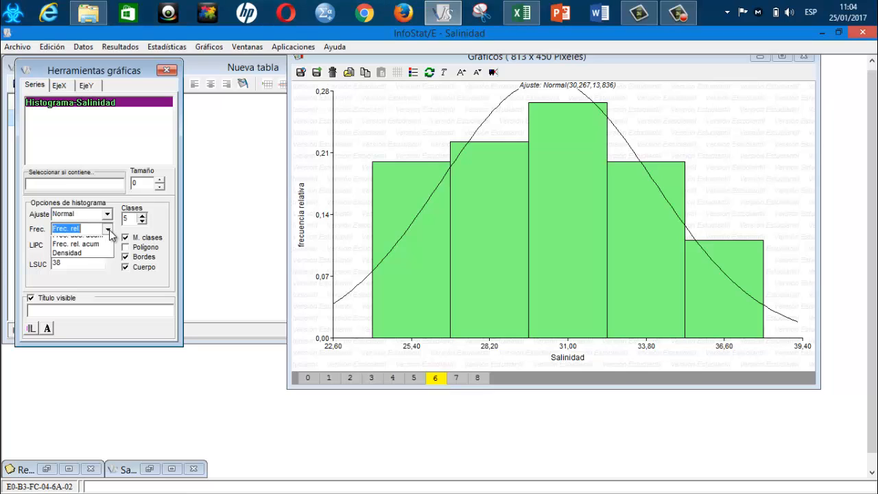
scroll(110, 236, up, 1)
click(79, 237)
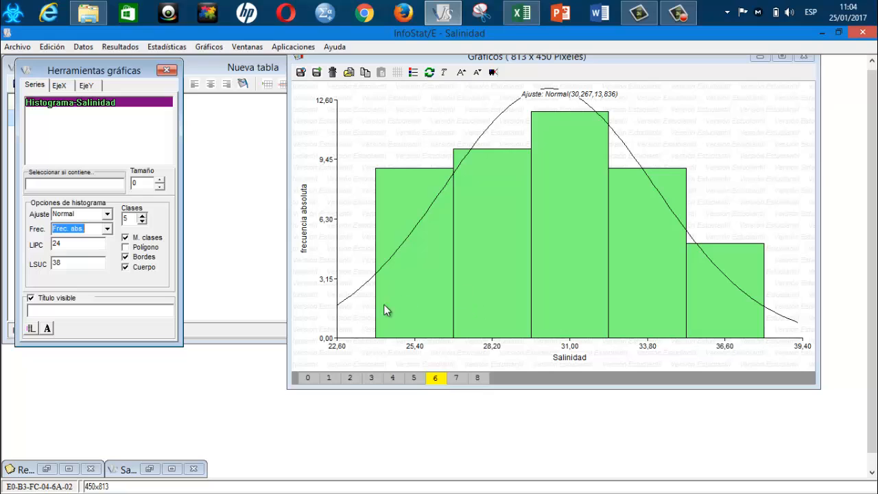
- Show the Zinc histogram and remove its title
click(456, 377)
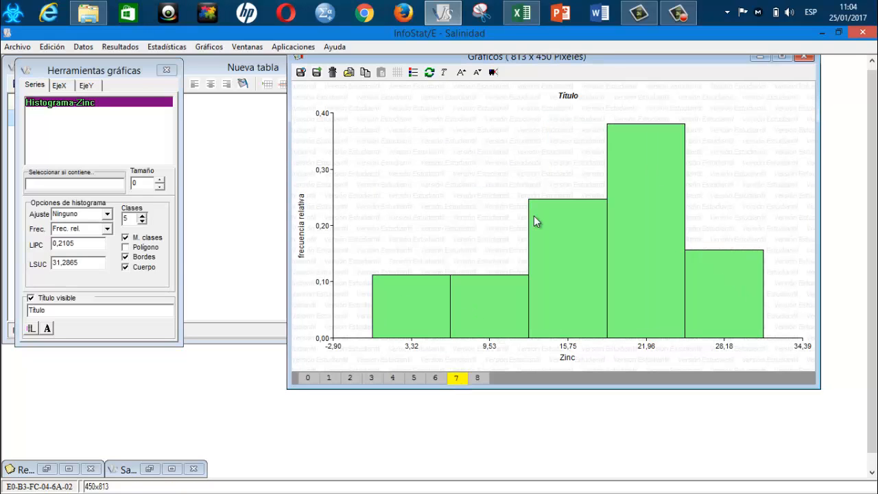
double_click(569, 95)
key(Delete)
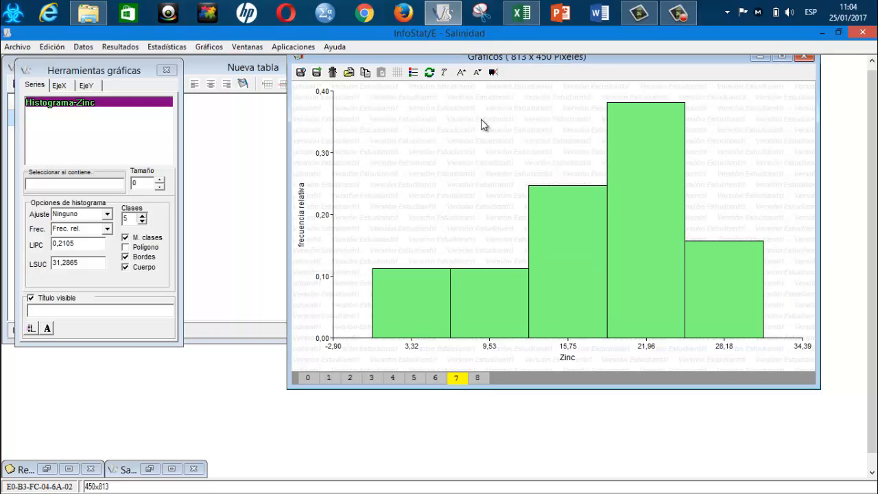
- Fit a Normal distribution curve to the Zinc histogram and set its frequencies to absolute (Frec. abs.)
click(108, 215)
click(84, 236)
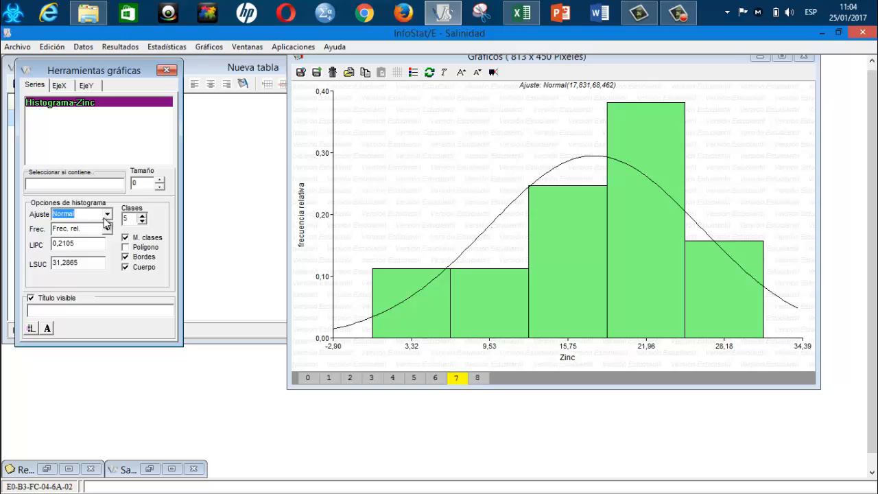
click(107, 230)
click(83, 238)
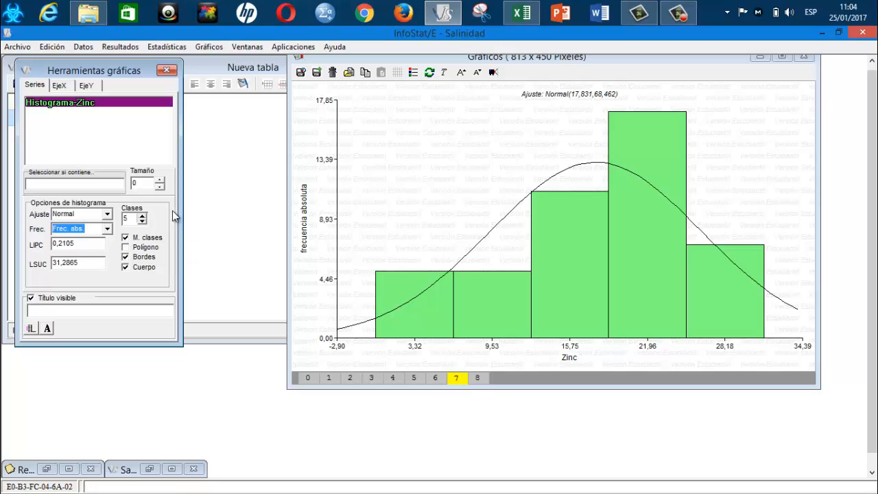
- Show the Potasio histogram and remove its title
click(476, 377)
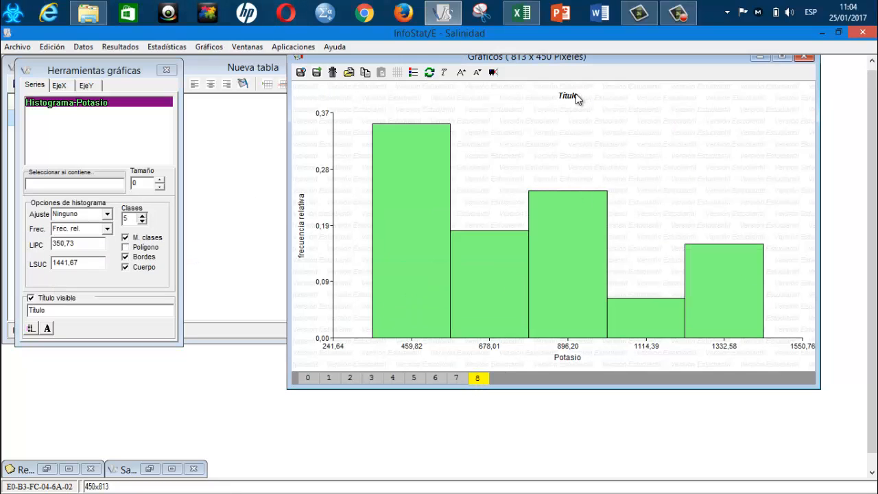
double_click(576, 95)
key(Delete)
click(512, 174)
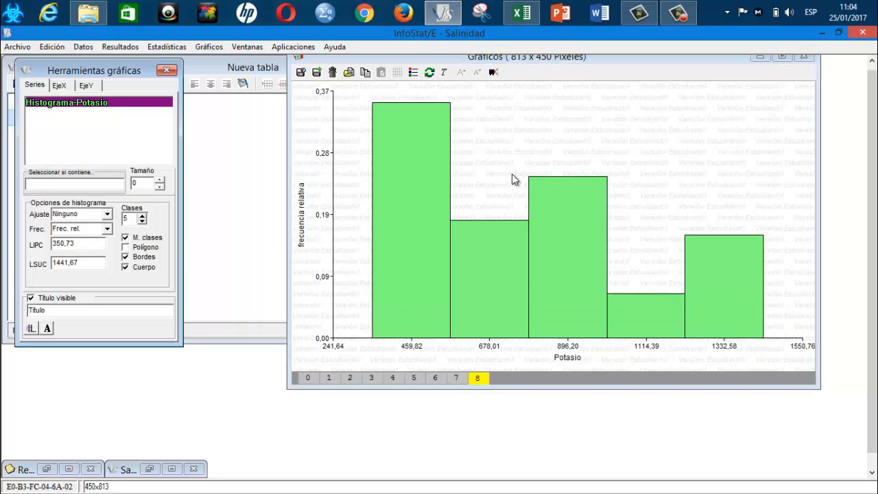
- Set the Potasio histogram to absolute frequencies (Frec. abs.) and fit a Normal distribution curve
click(107, 229)
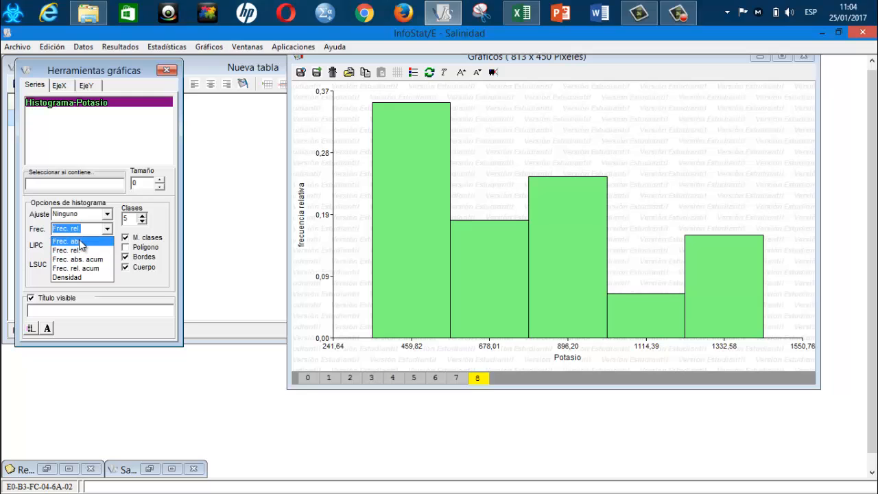
click(80, 241)
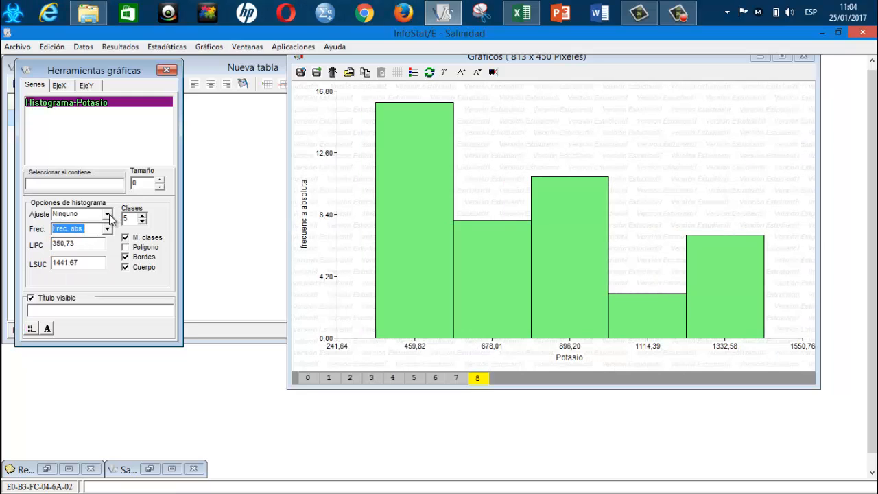
click(108, 214)
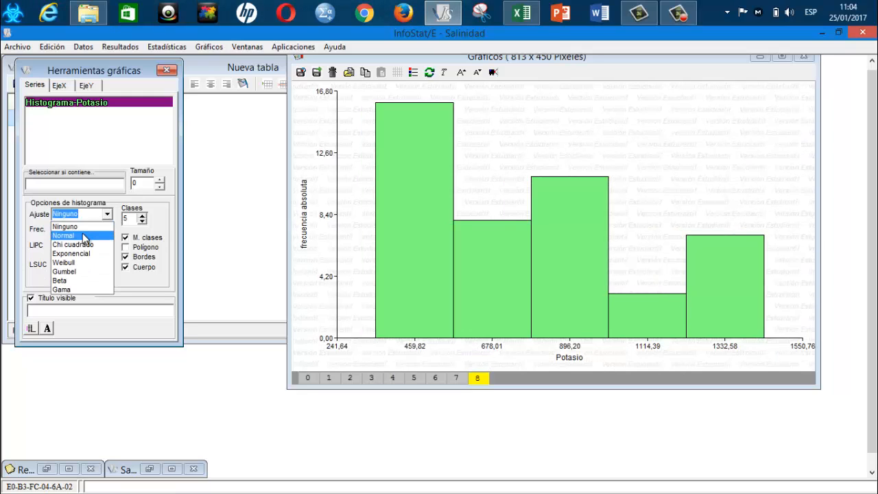
click(83, 235)
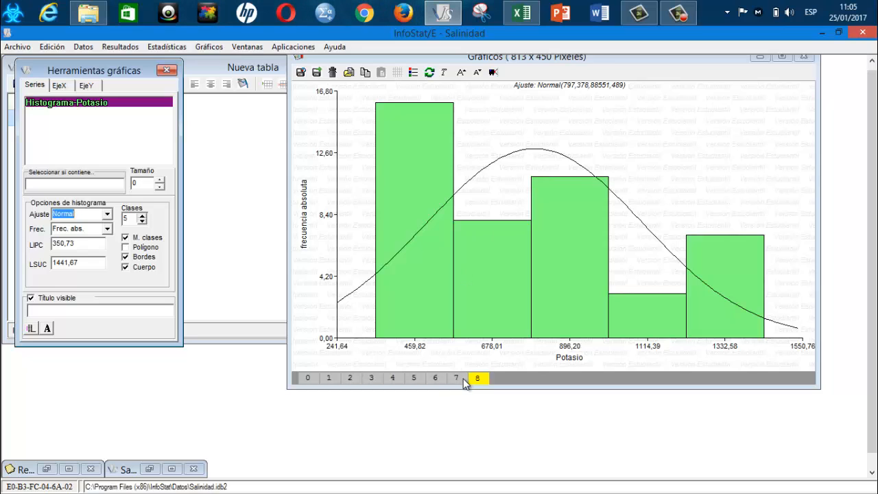
- Review the pH histogram and the Biomasa partial residual plots against Zinc and Salinidad
click(411, 378)
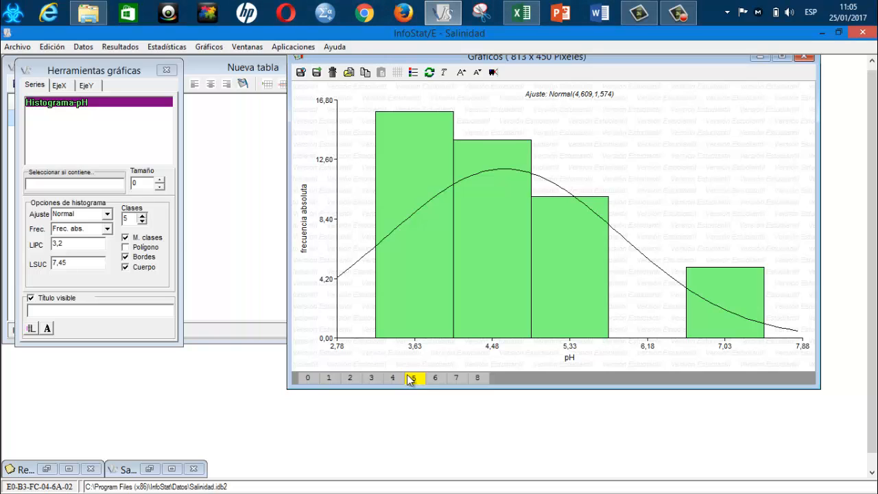
click(372, 379)
click(358, 380)
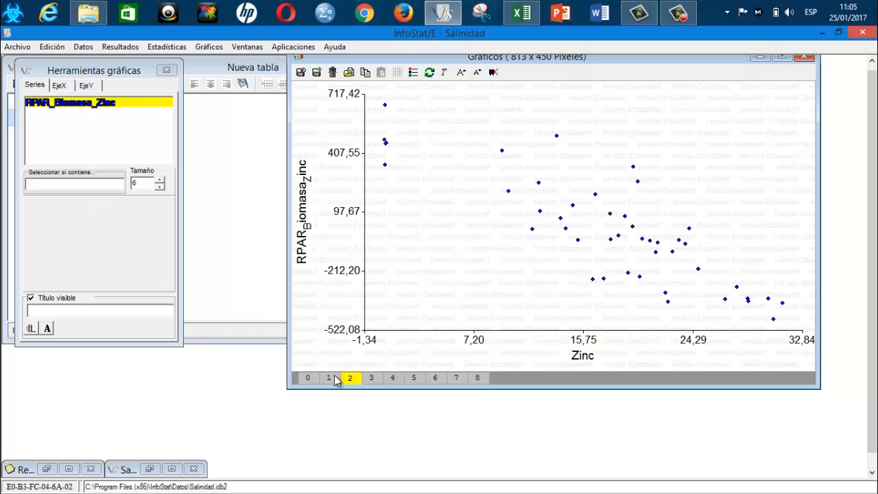
click(330, 379)
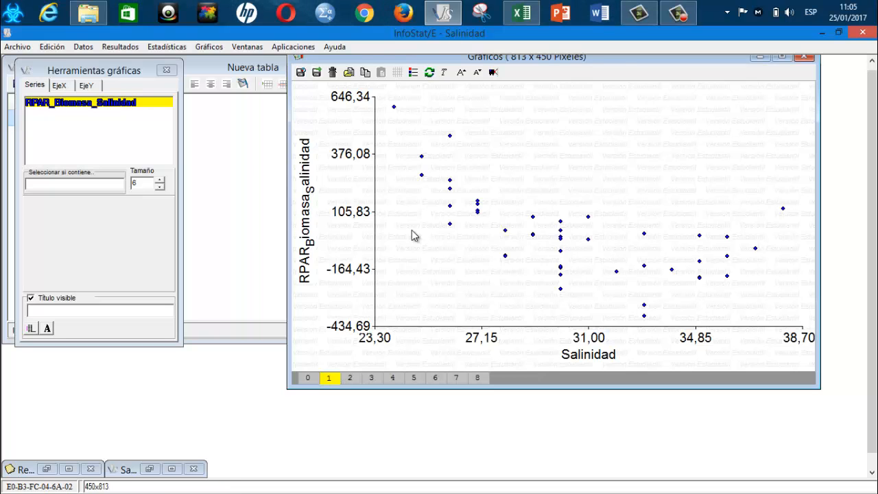
- Minimize the graph window and close the empty table Nueva tabla without saving it
drag(625, 61, 596, 92)
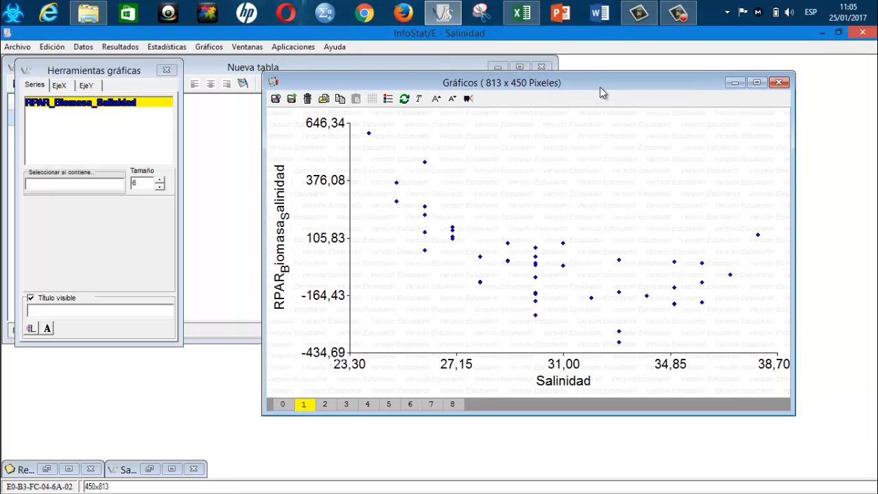
click(739, 82)
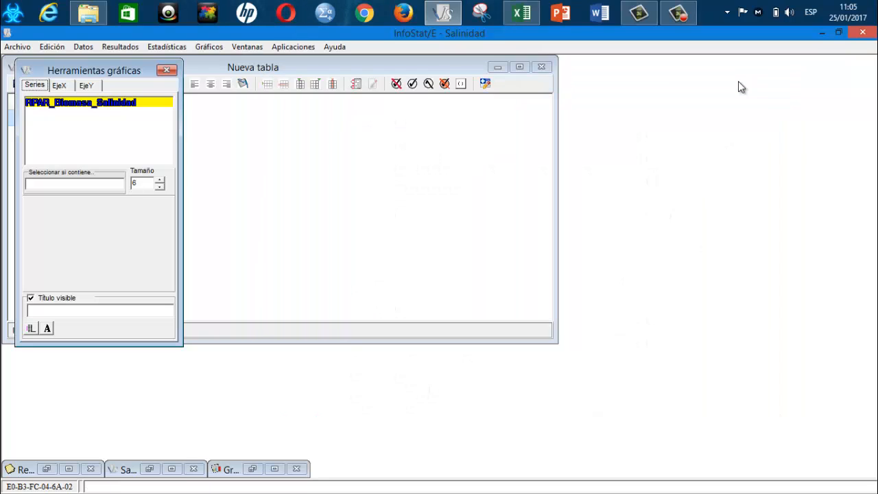
click(479, 116)
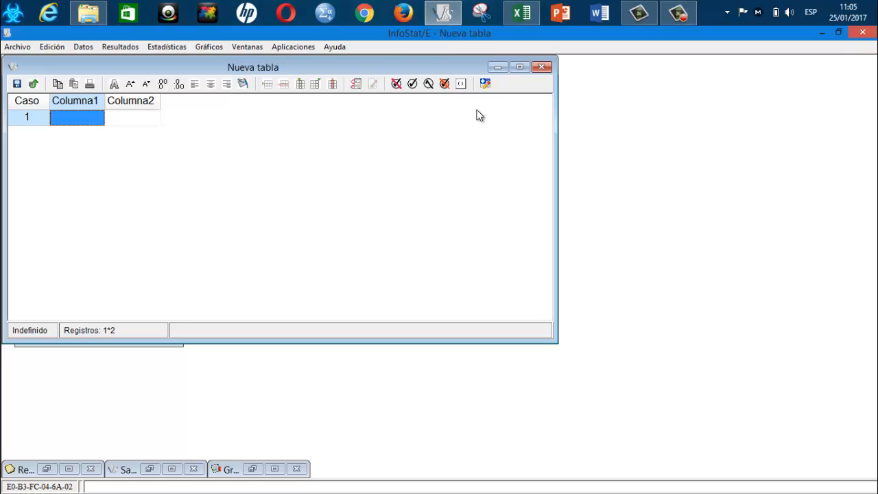
click(541, 68)
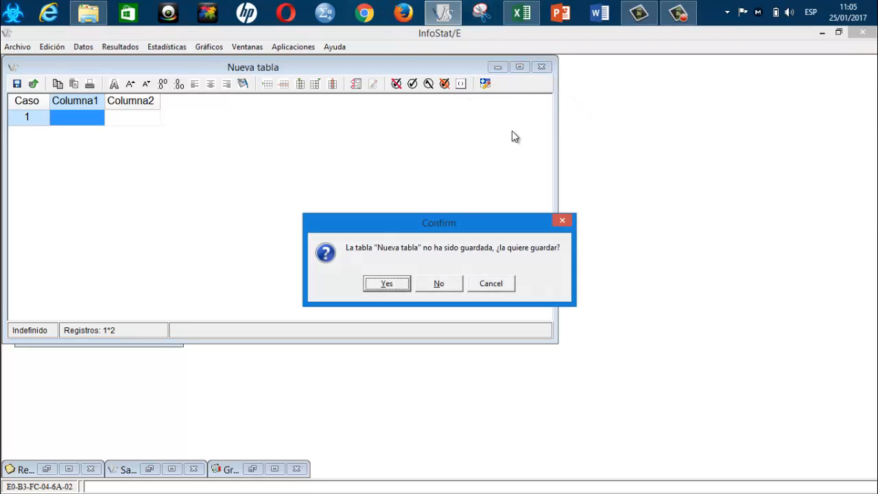
click(444, 283)
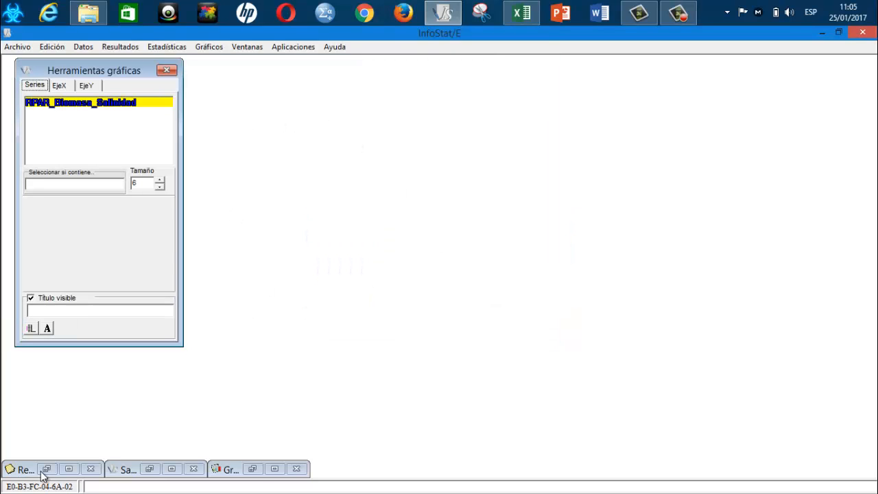
- Restore the Salinidad table and run a linear regression of Biomasa on pH, Salinidad, Zinc and Potasio with the existing options
click(150, 469)
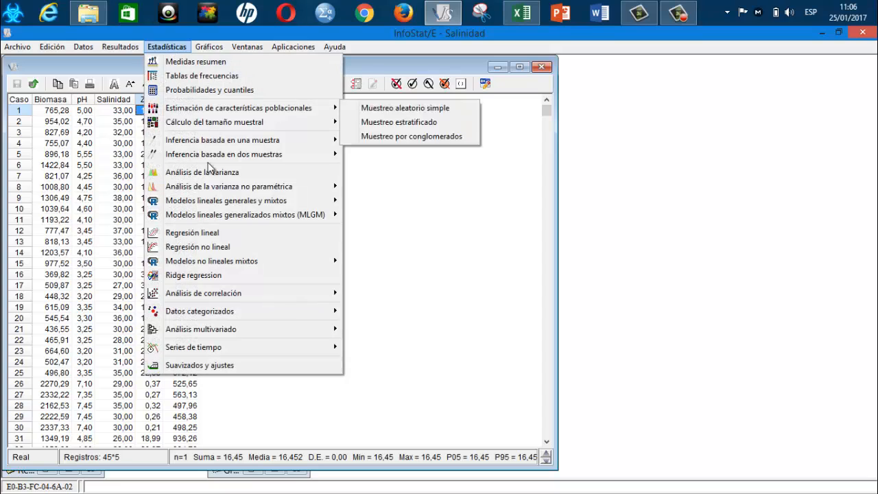
click(222, 234)
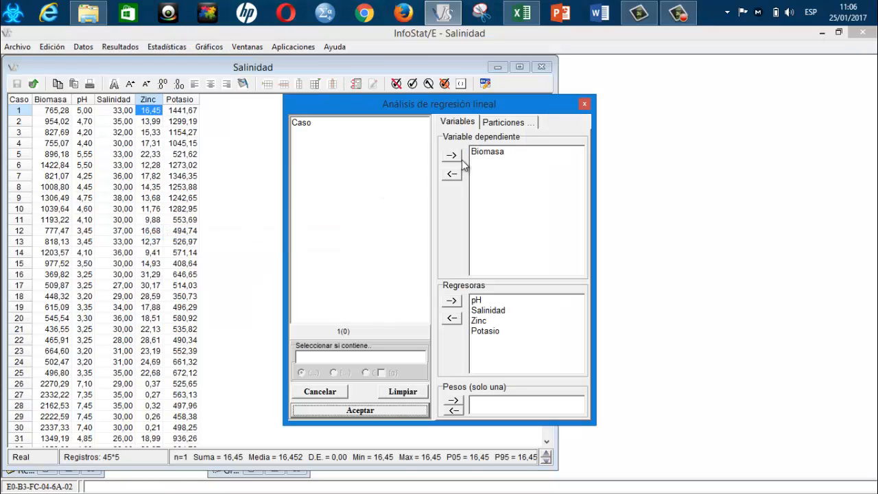
click(381, 410)
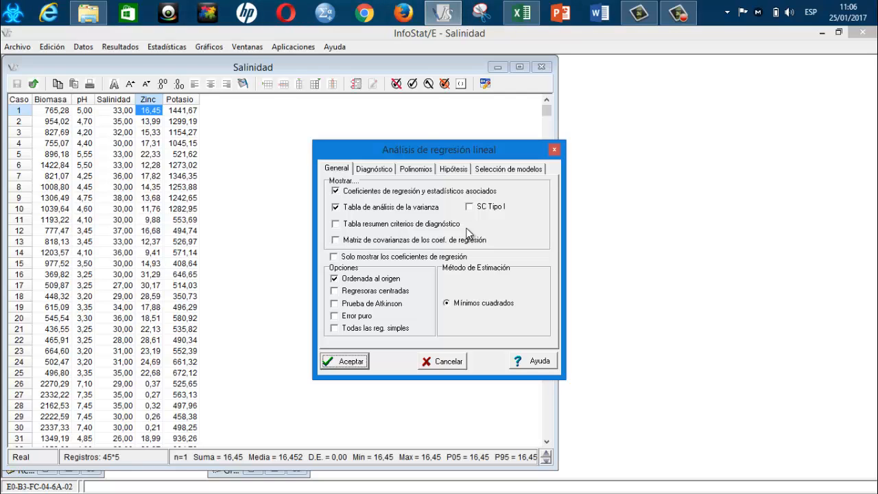
click(345, 361)
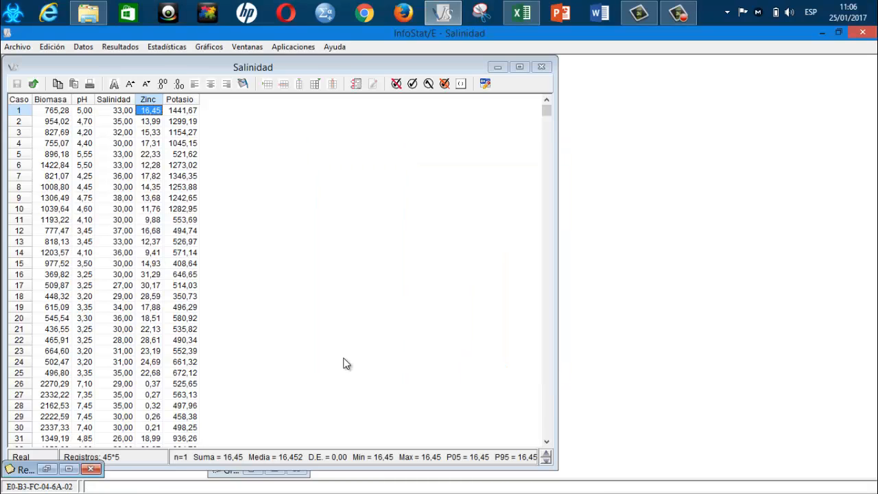
click(249, 235)
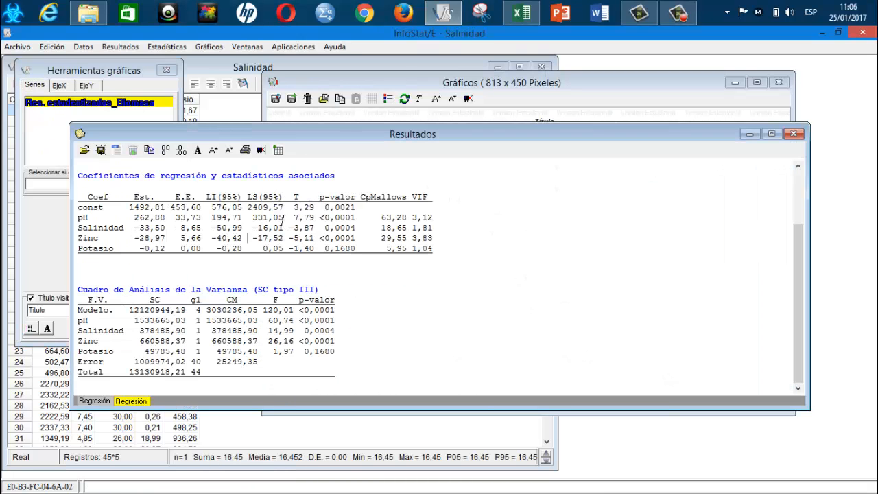
- Enlarge the font of the regression results
click(777, 132)
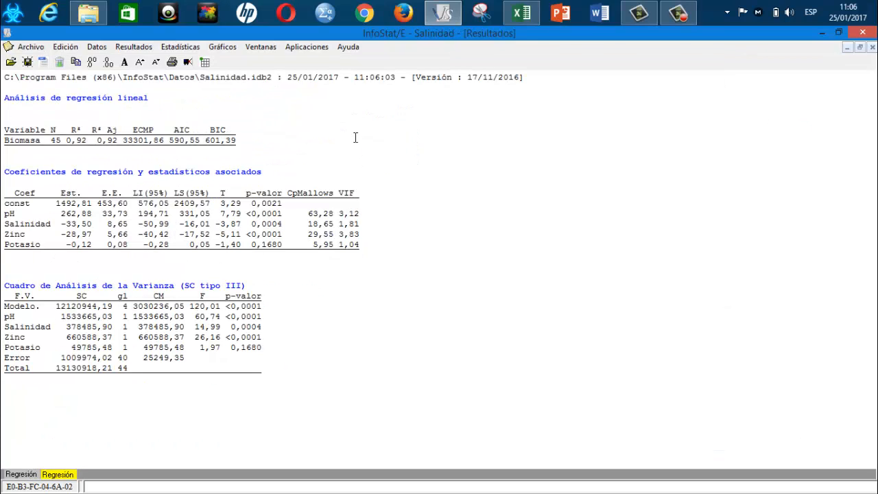
click(145, 66)
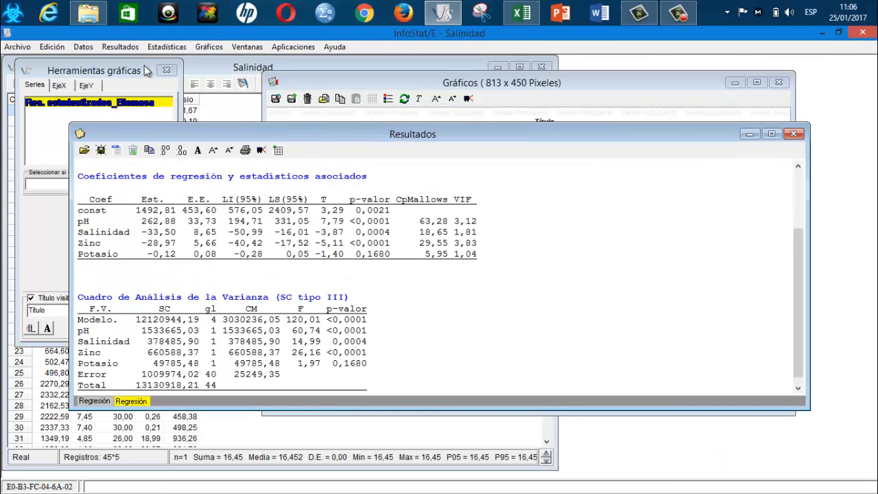
click(213, 150)
click(213, 150)
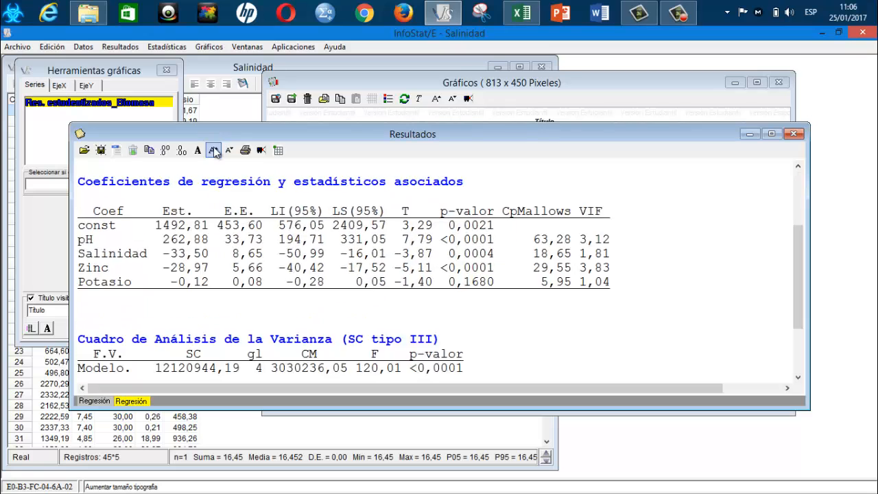
- Maximize the results window and highlight the R² value in the Biomasa row
click(772, 134)
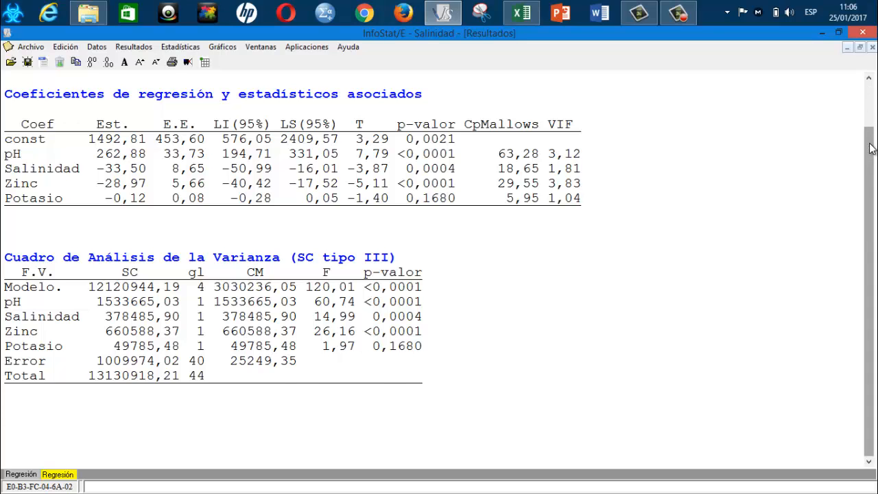
click(868, 80)
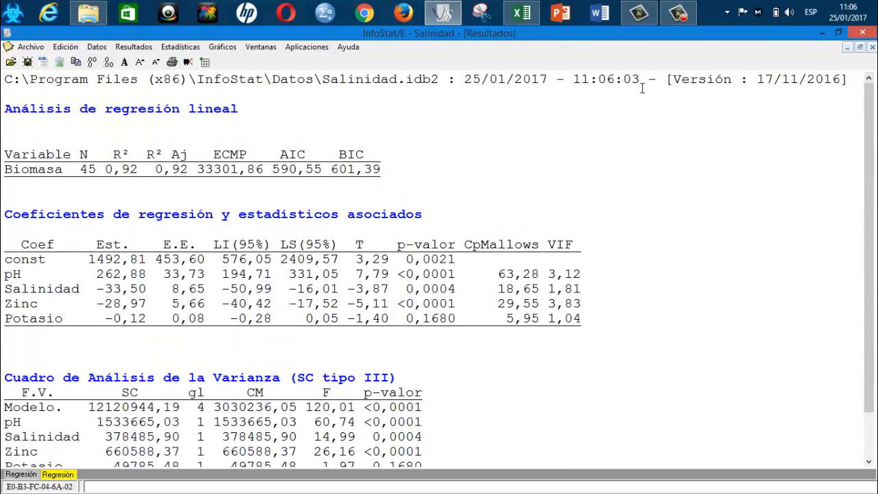
drag(138, 169, 104, 169)
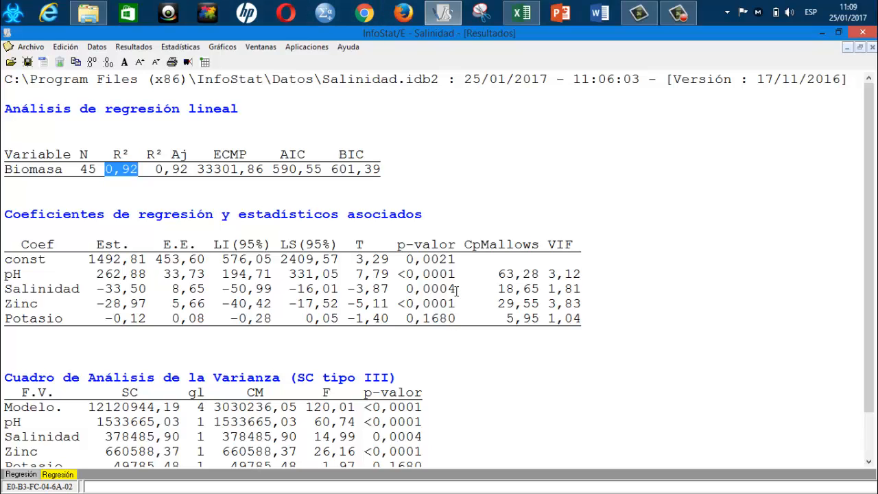
- Highlight the p-value of Salinidad and the estimate of pH in the regression coefficients table
drag(456, 290, 397, 289)
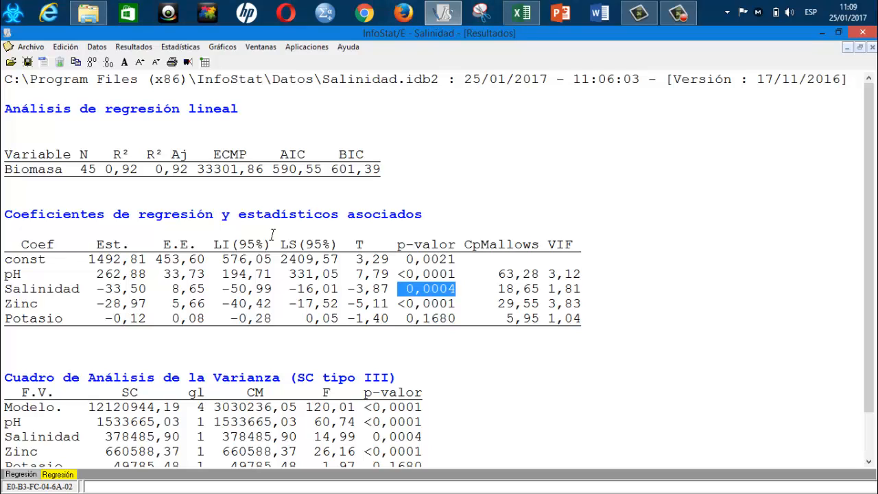
click(106, 259)
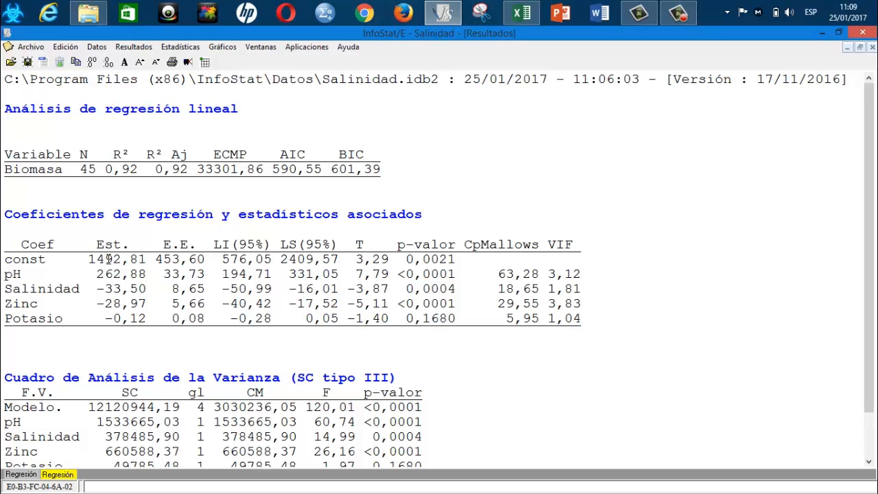
click(150, 275)
drag(149, 273, 100, 274)
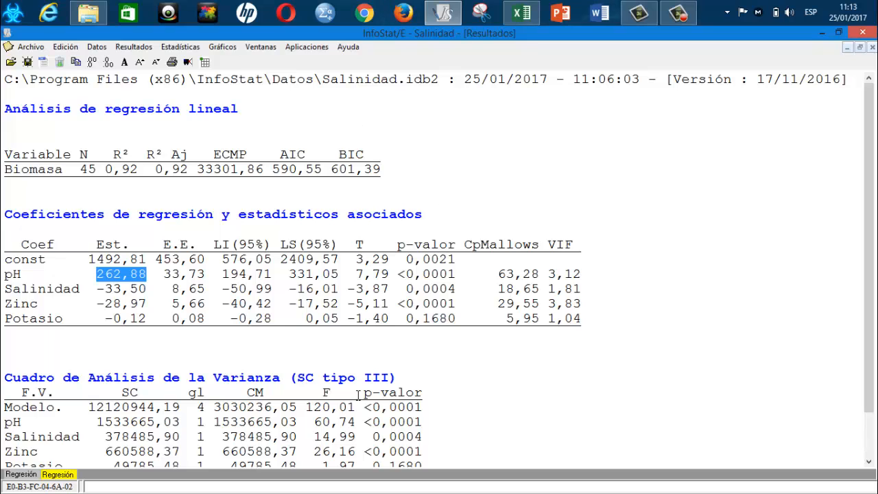
- Delete the older regression output dated 10:59:30 and maximize the results window
click(21, 476)
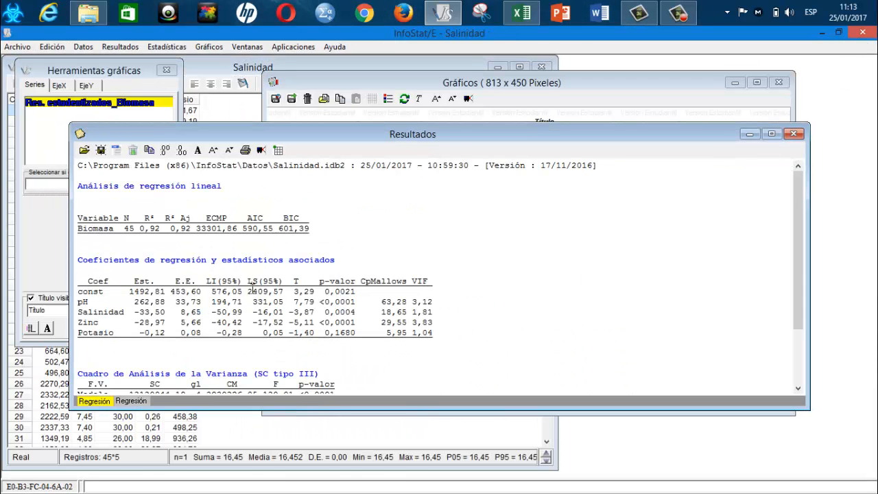
click(133, 152)
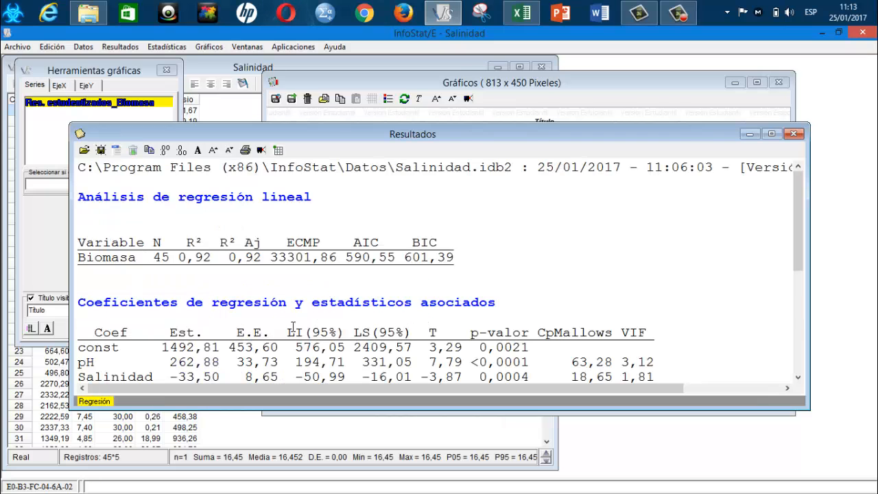
click(772, 133)
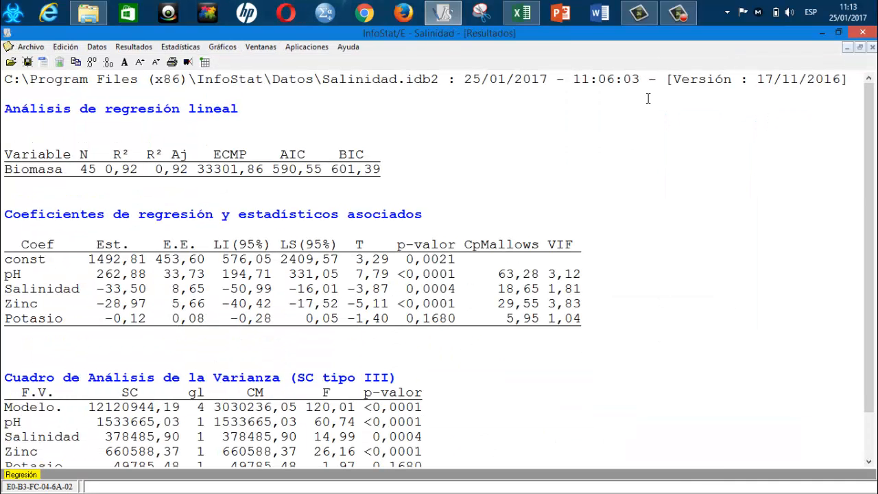
- Rename the remaining regression results as Regresión 1
click(39, 476)
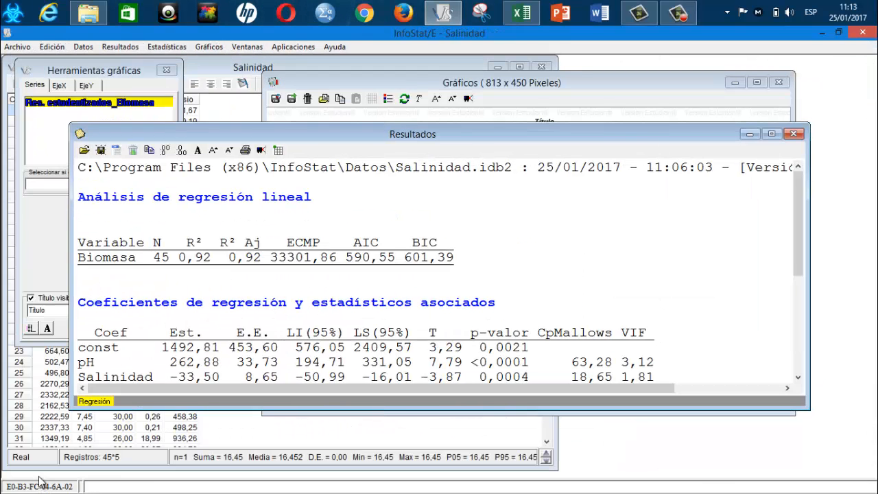
right_click(106, 408)
click(139, 414)
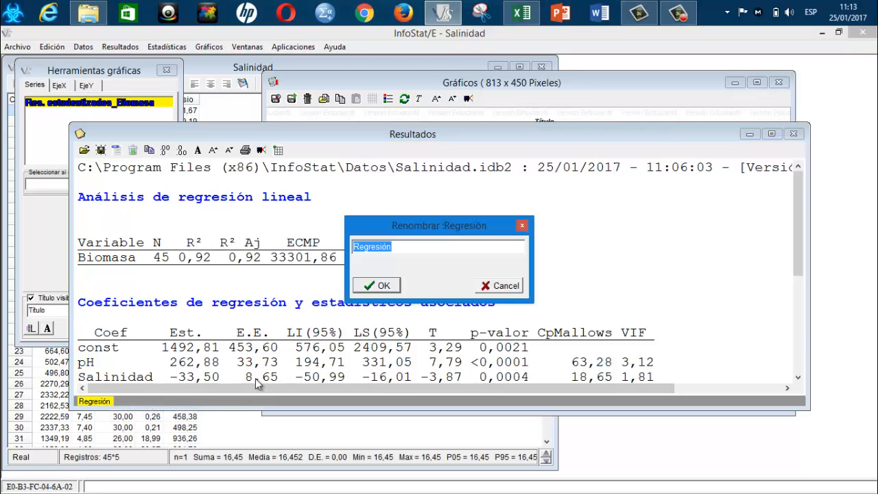
key(End)
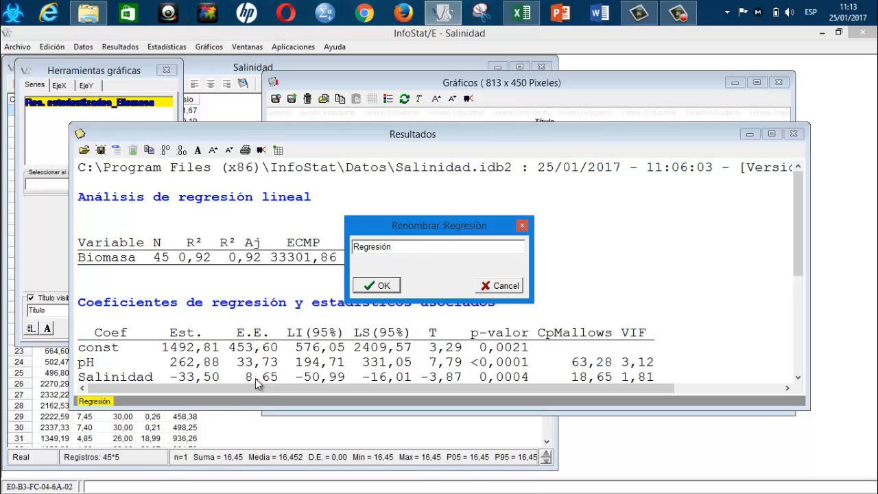
text(1)
key(Return)
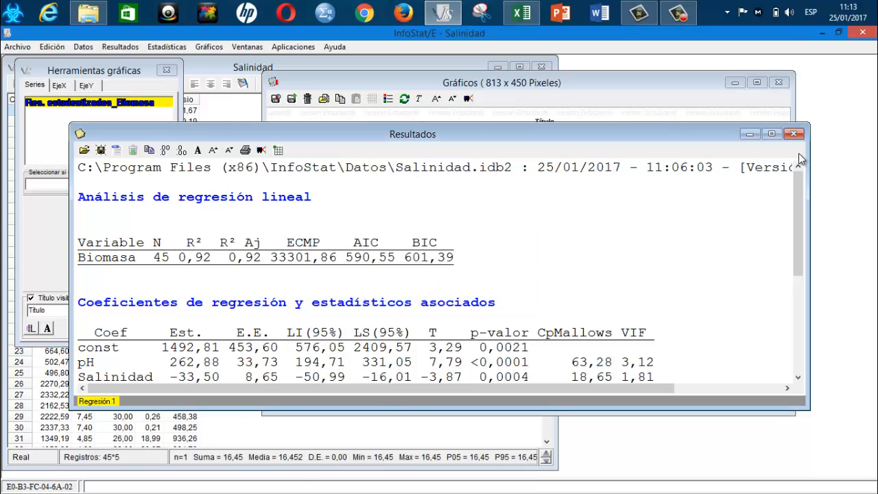
- Minimize the results and graph windows and run the regression of Biomasa on pH, Salinidad, Zinc and Potasio with a second-order polynomial for Salinidad
click(750, 134)
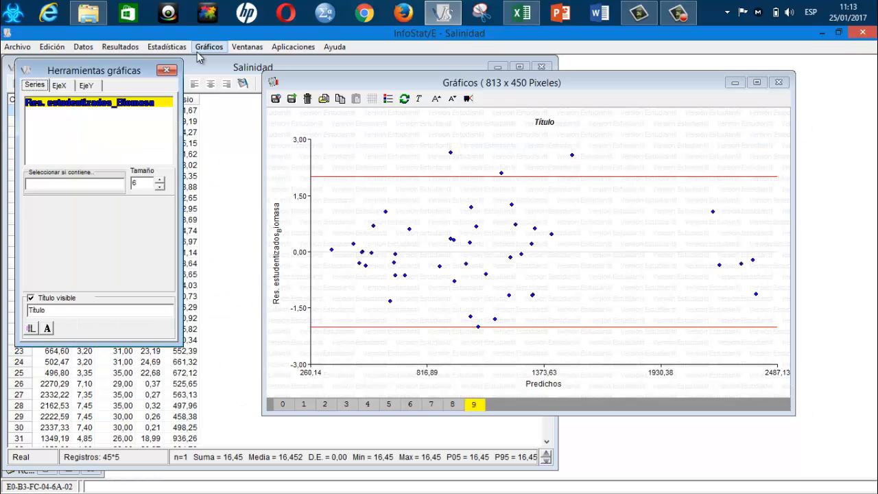
click(779, 83)
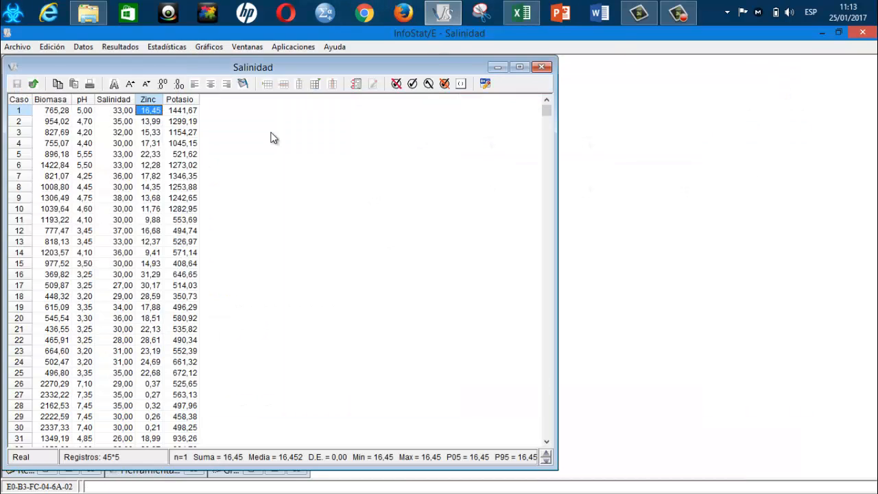
click(171, 48)
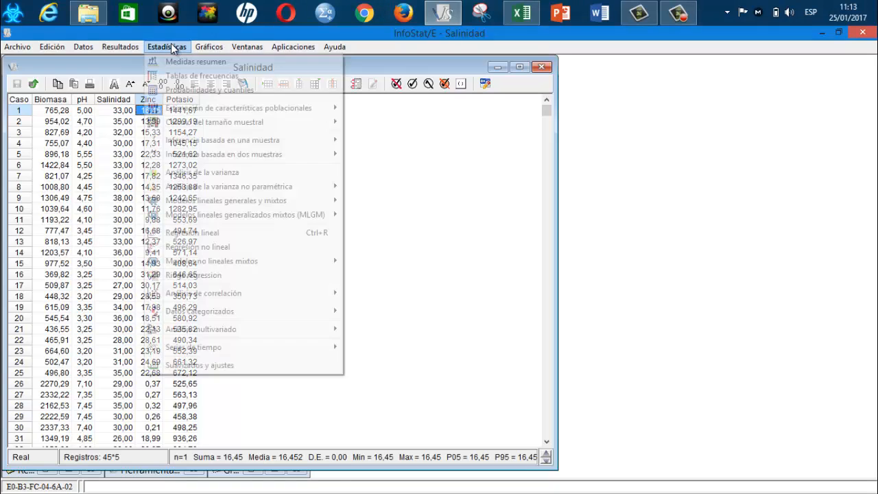
mouse_move(225, 183)
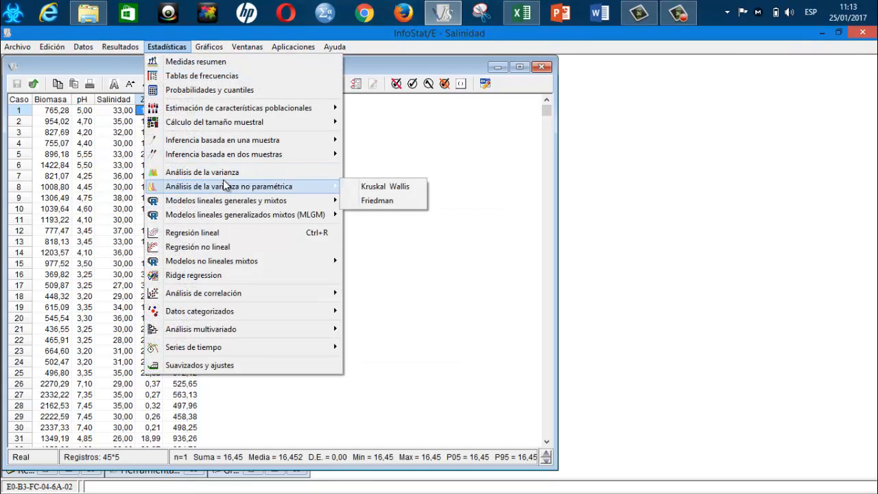
click(224, 234)
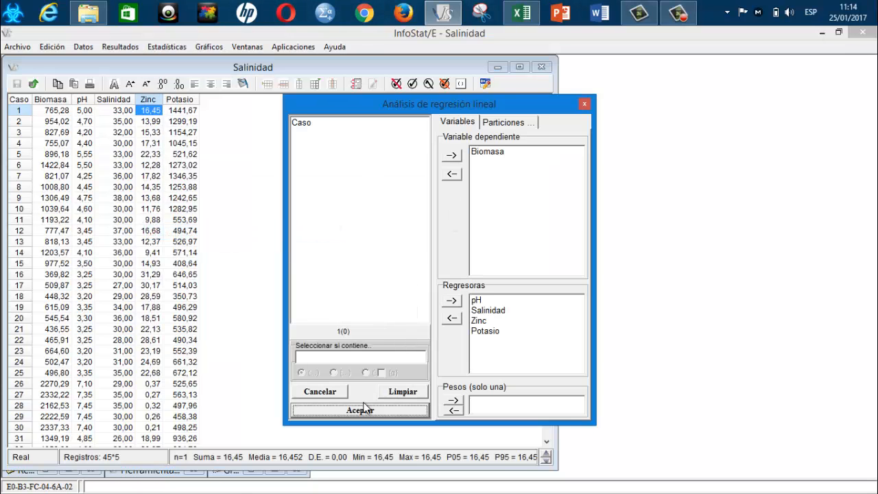
click(365, 409)
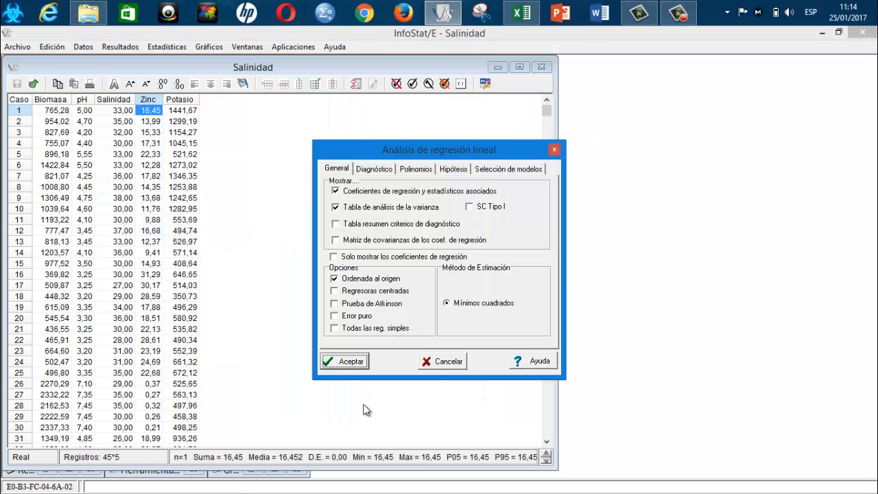
click(417, 167)
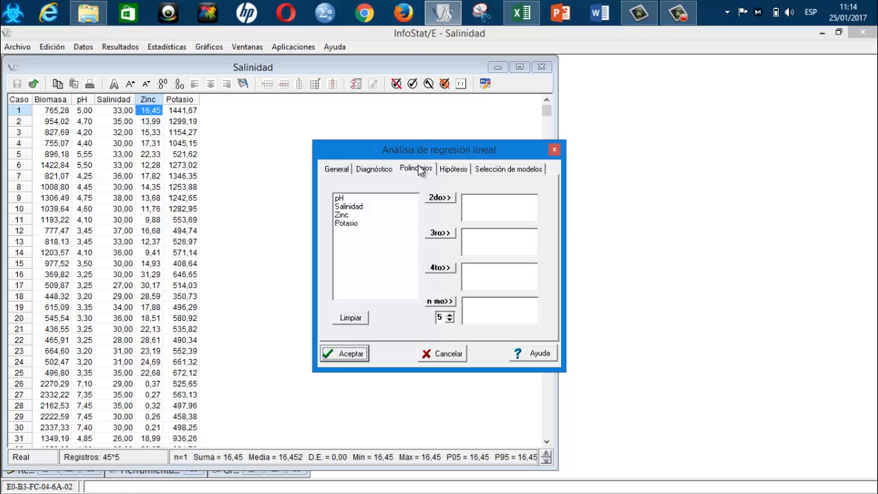
click(355, 207)
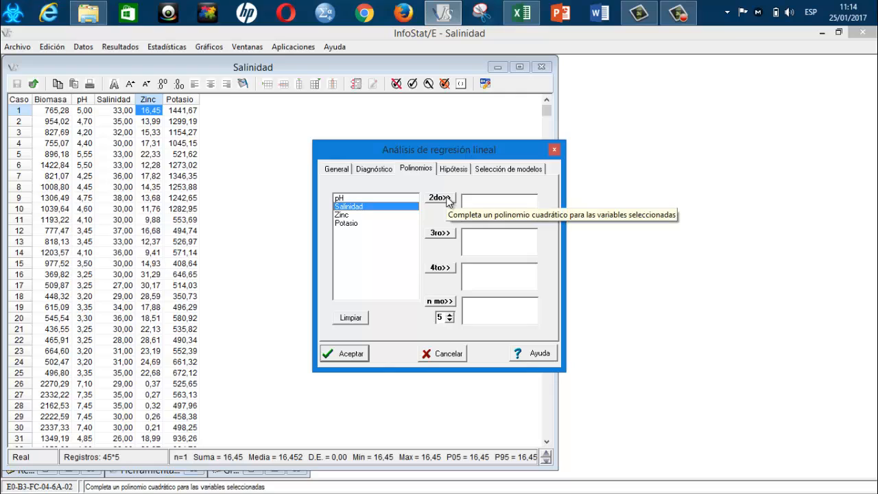
click(446, 198)
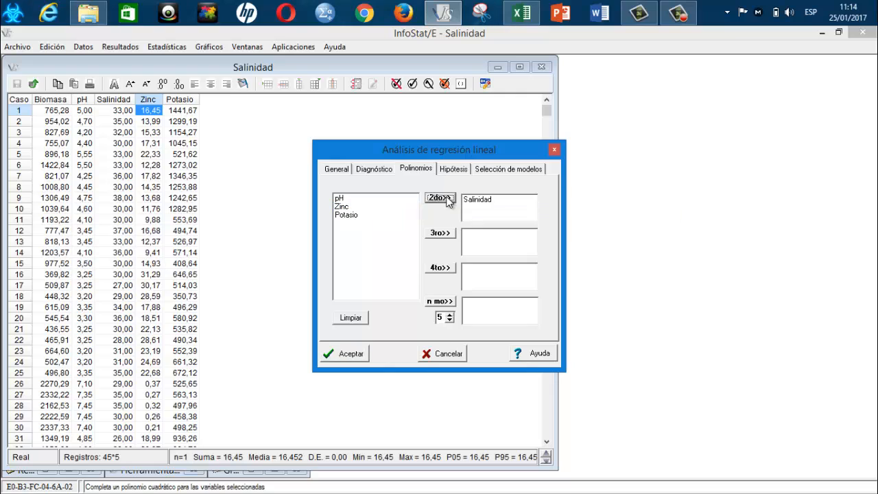
click(351, 354)
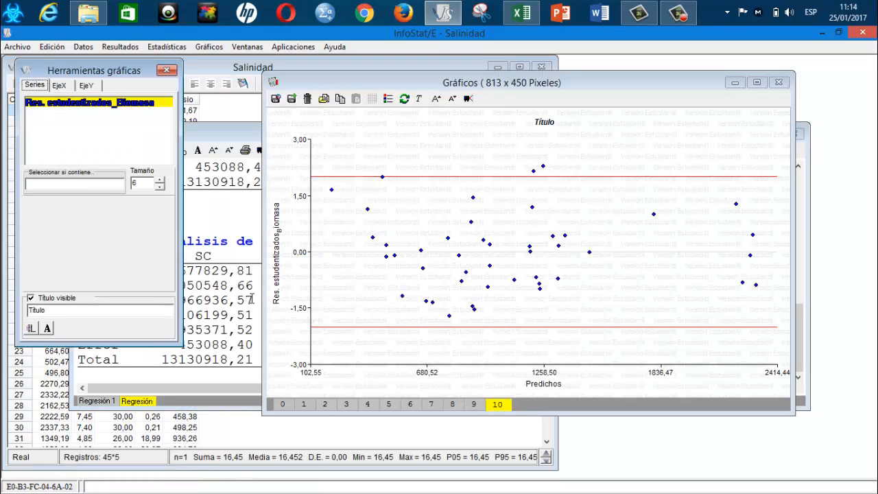
- Bring the new regression results to the front, highlight the R² value in the Biomasa row and maximize the window
click(251, 298)
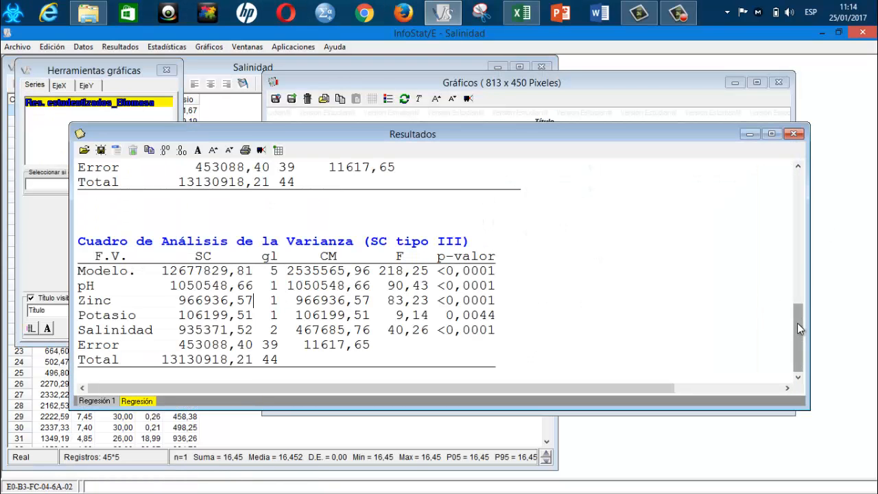
drag(797, 322, 797, 193)
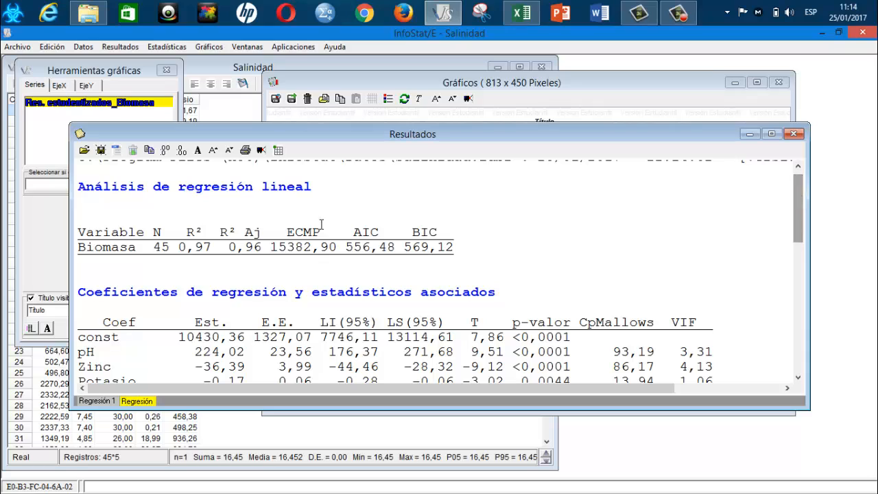
drag(219, 247, 170, 247)
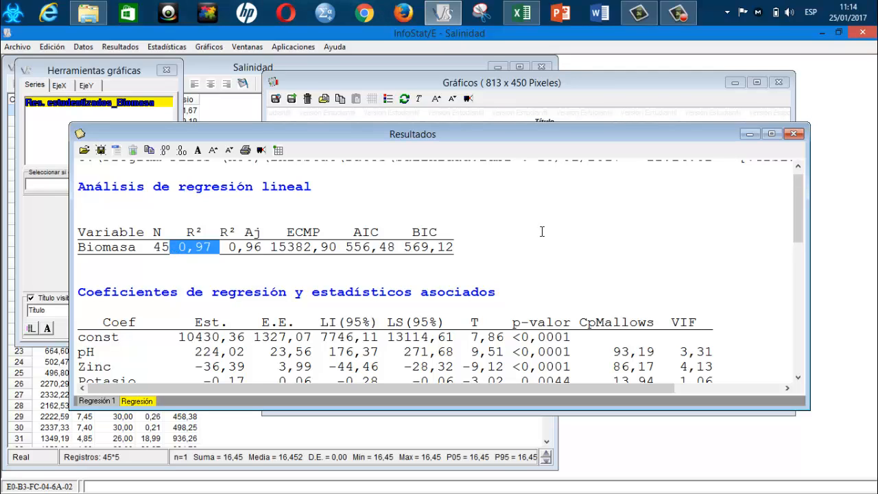
click(770, 133)
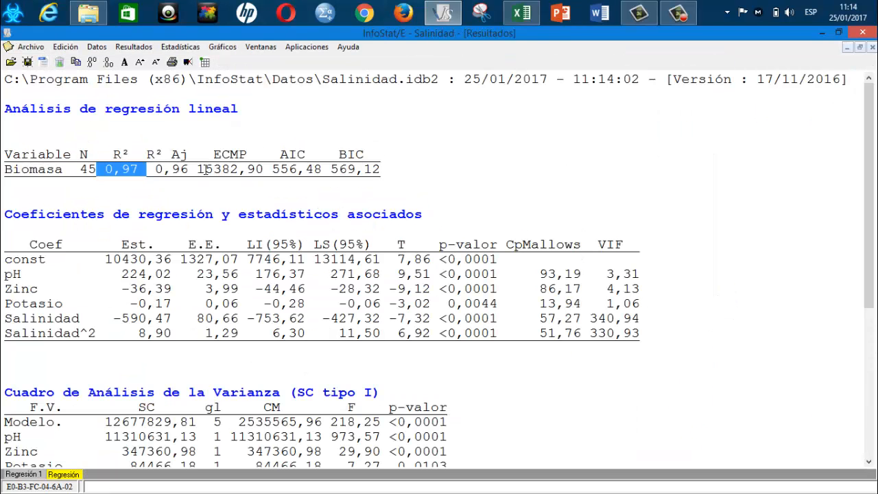
click(206, 169)
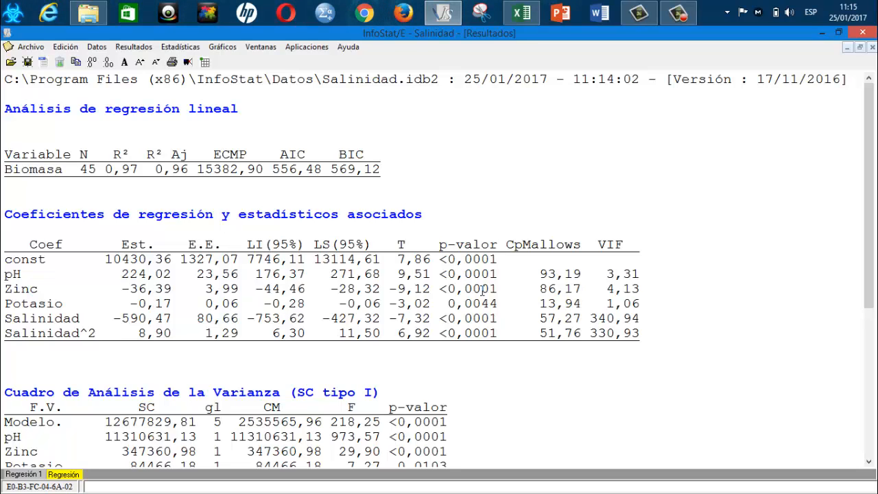
- Compare the coefficients of Regresión 1 with those of the quadratic Salinidad model, viewing each maximized
click(24, 473)
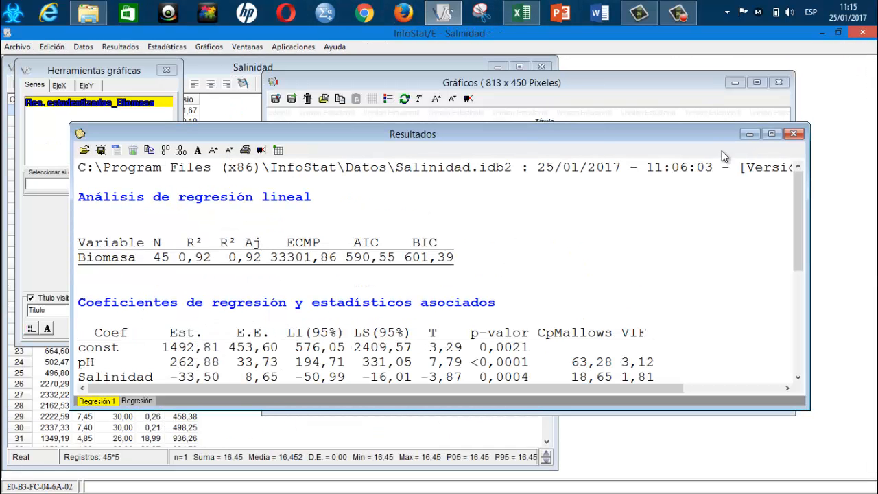
click(771, 133)
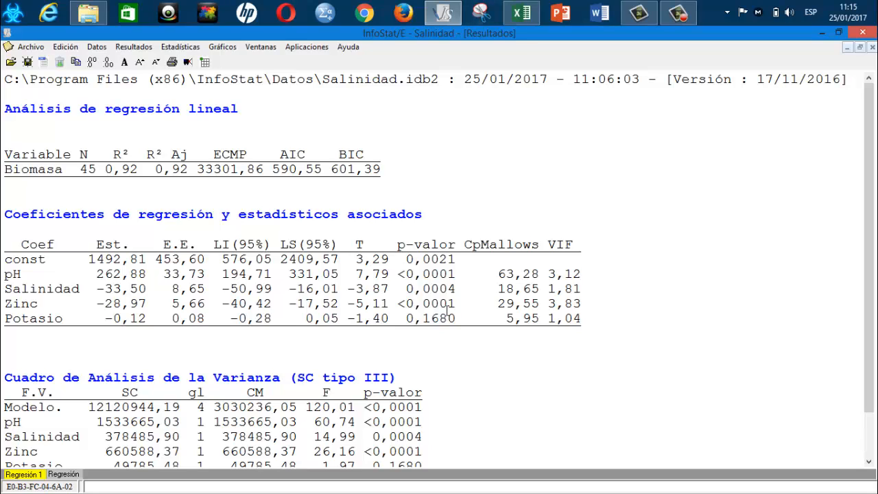
click(64, 475)
click(772, 134)
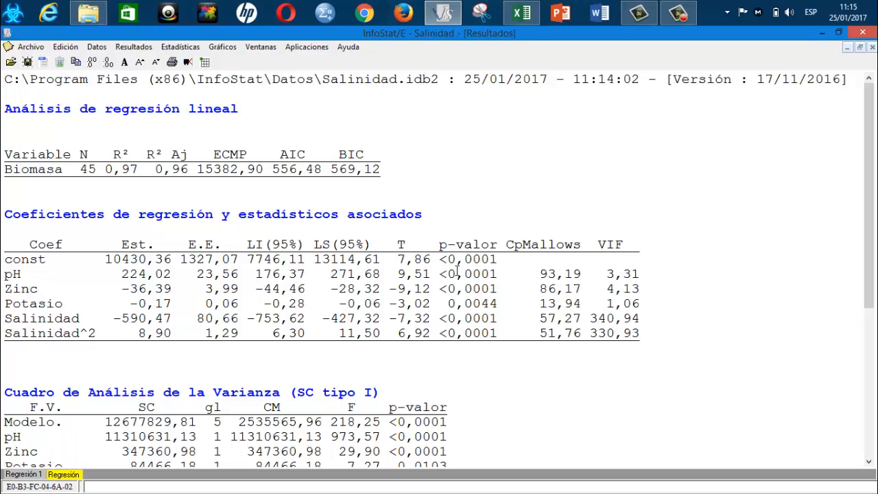
- Highlight in turn the p-values of pH, Zinc, Potasio and Salinidad in the quadratic model's coefficients table
drag(439, 274, 499, 272)
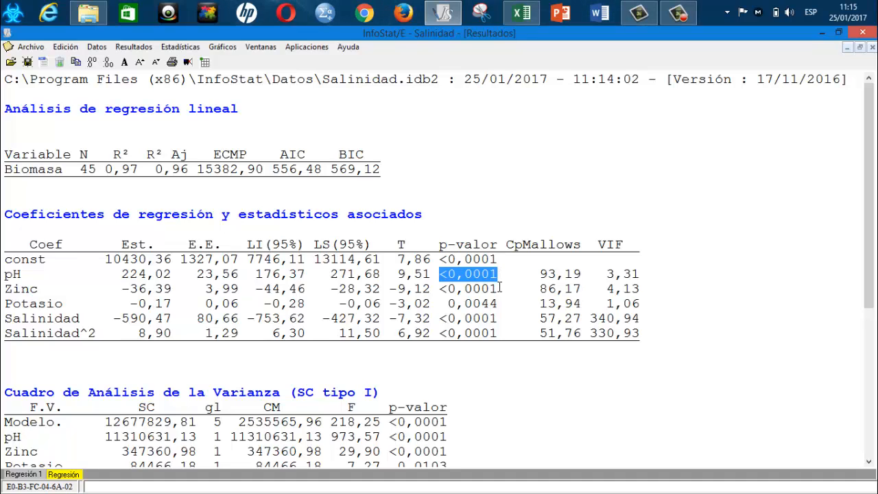
drag(498, 288, 439, 288)
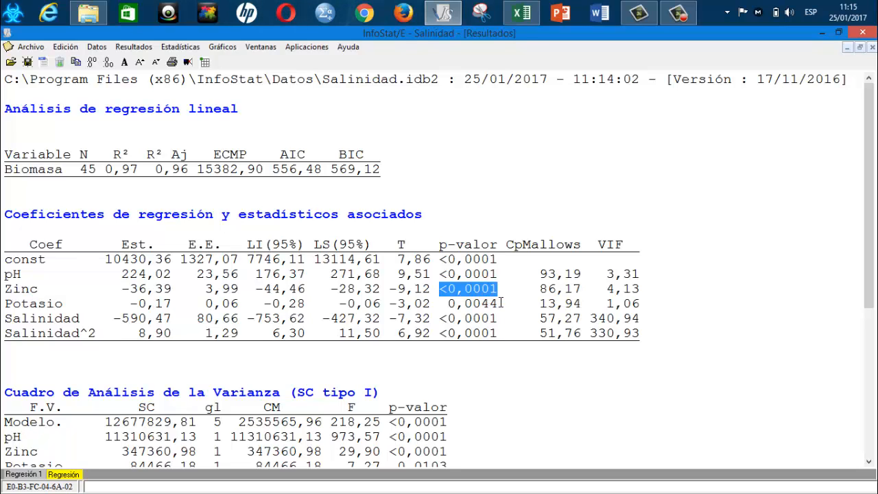
drag(438, 303, 500, 299)
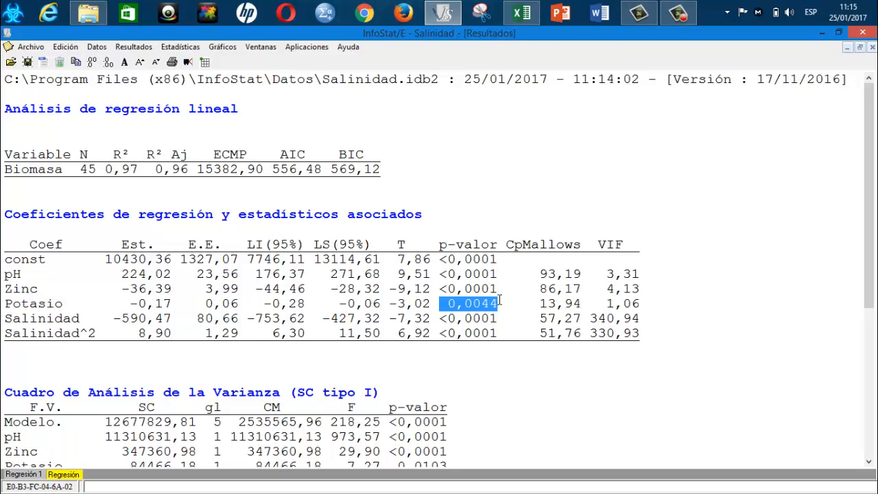
drag(500, 325, 437, 319)
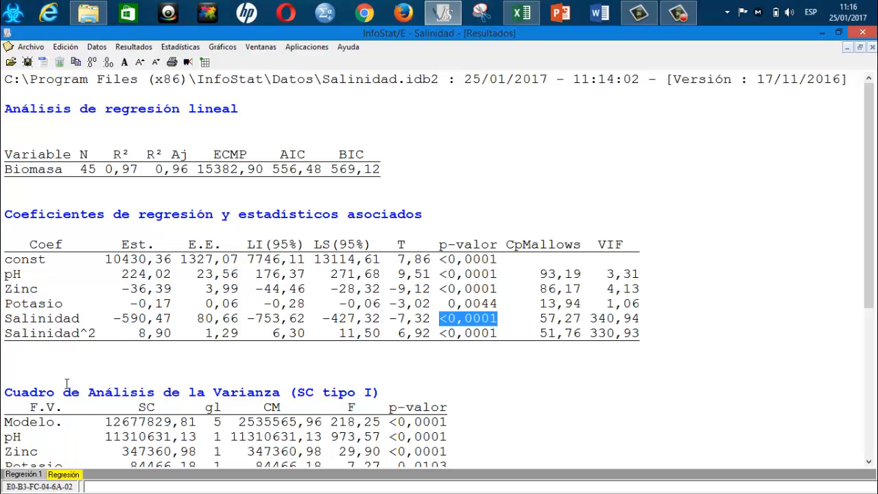
- Look at the Regresión 1 results again and return to the quadratic model's results in a maximized window
click(27, 471)
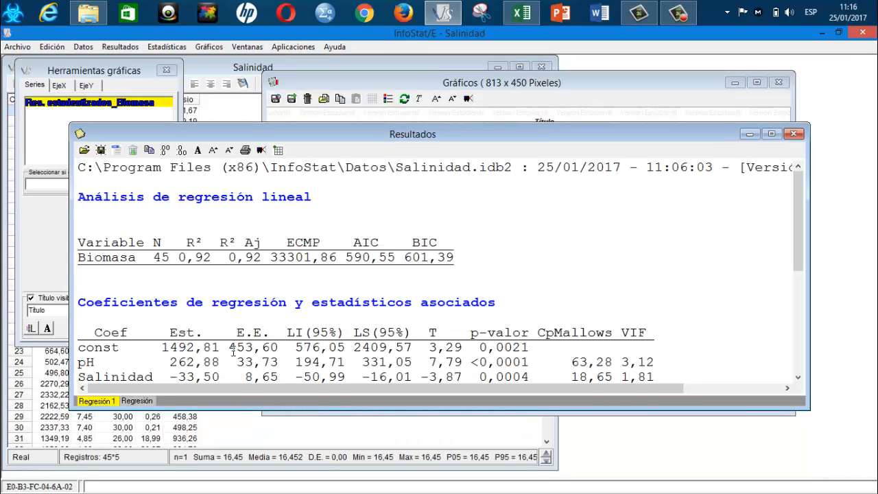
click(151, 402)
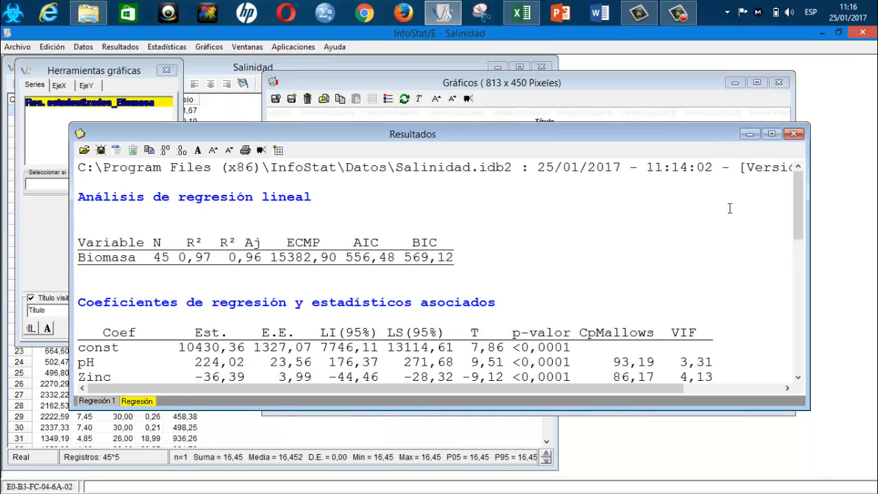
click(772, 133)
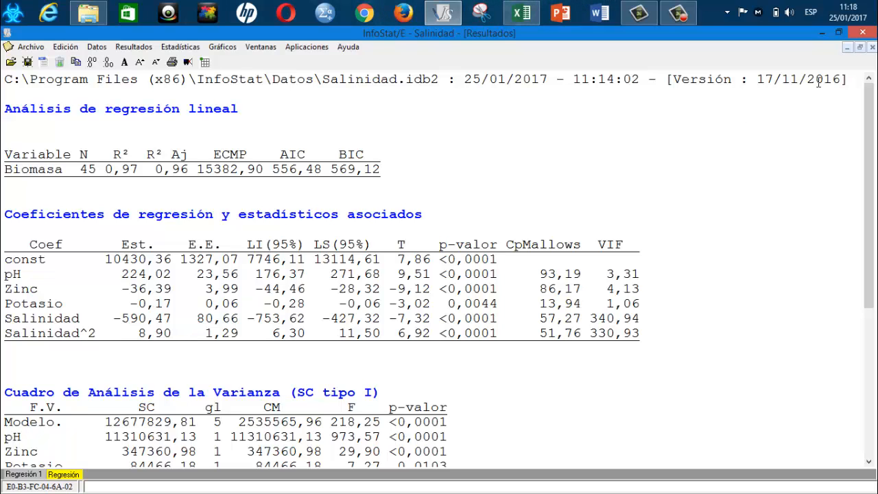
- Minimize the regression results and display graph 1, the partial residuals of Biomasa against Salinidad
click(823, 32)
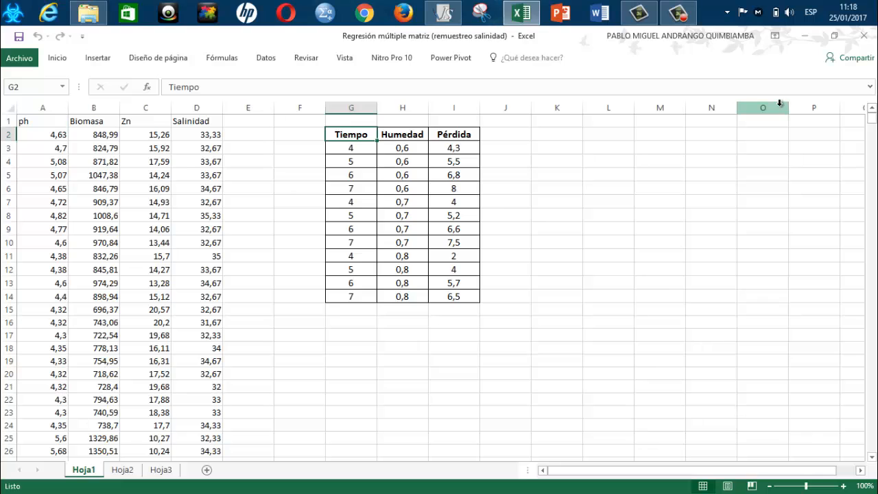
key(alt+Tab)
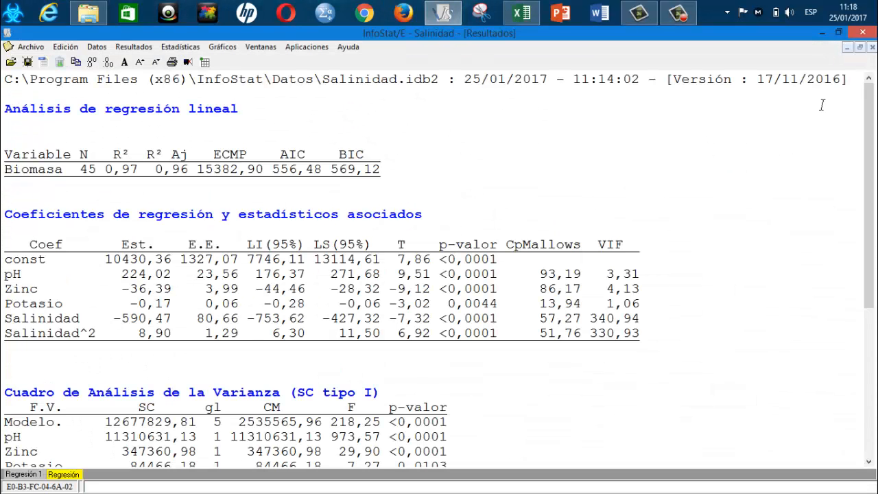
click(849, 47)
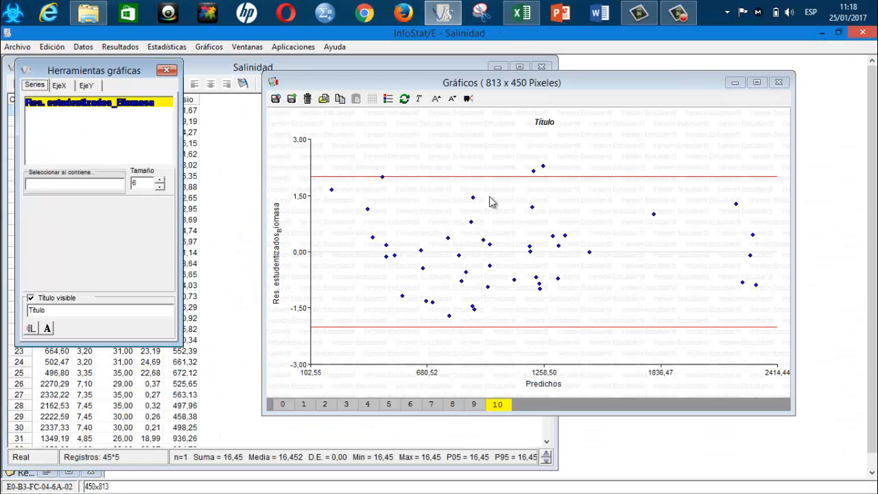
click(303, 404)
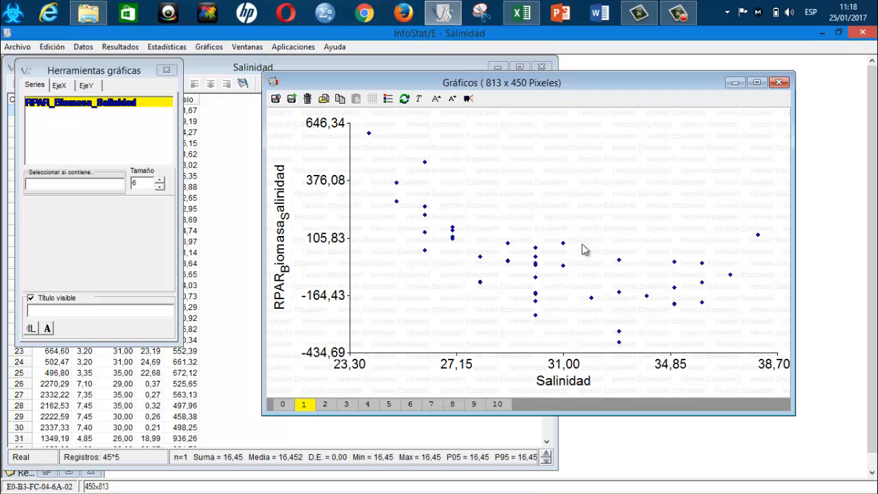
- Minimize the graph and data windows, and highlight the CpMallows value of pH in the quadratic model and in Regresión 1
click(734, 84)
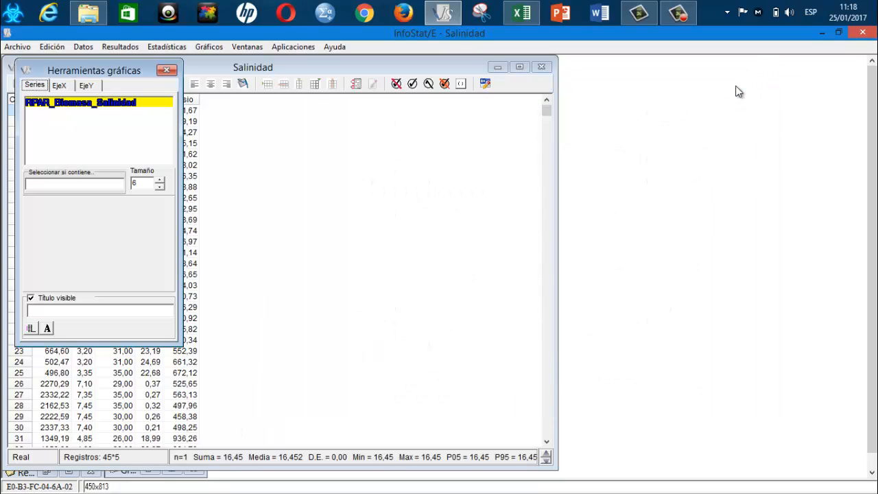
click(500, 69)
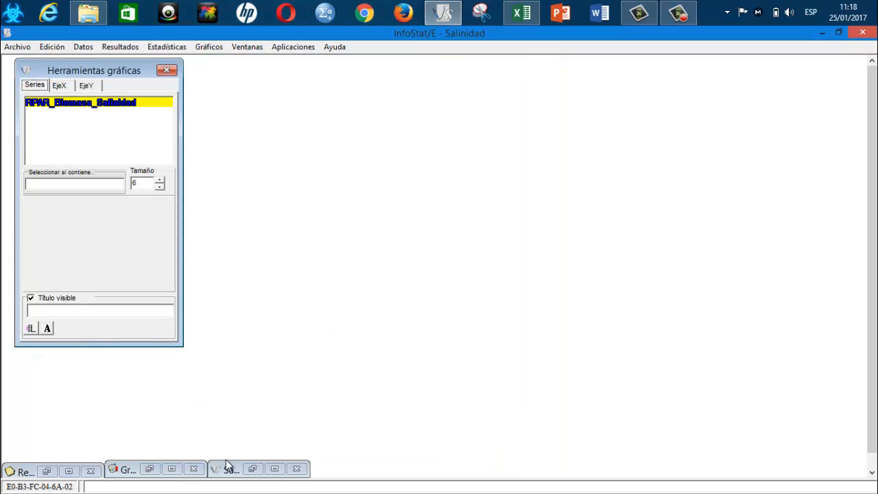
click(44, 473)
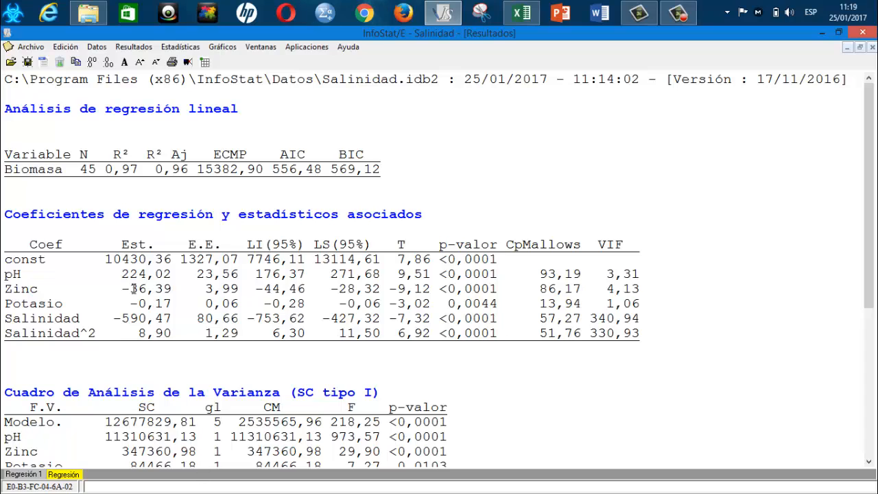
drag(590, 273, 537, 274)
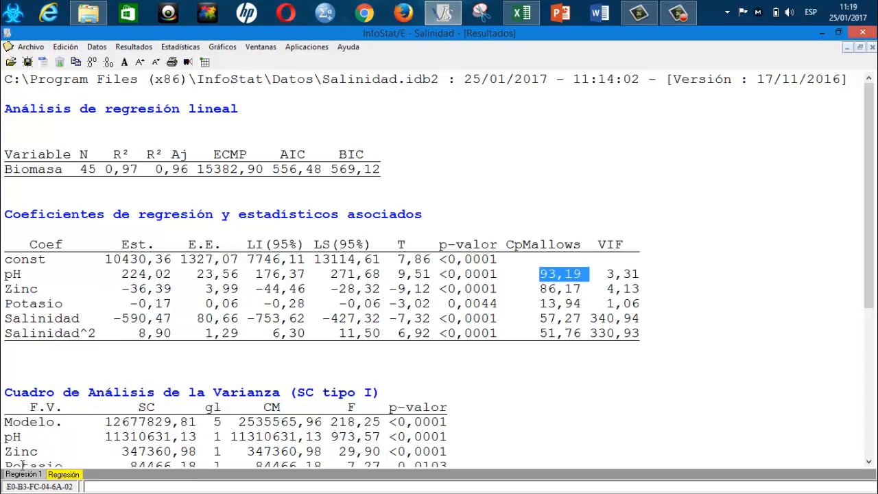
click(24, 473)
drag(613, 363, 566, 367)
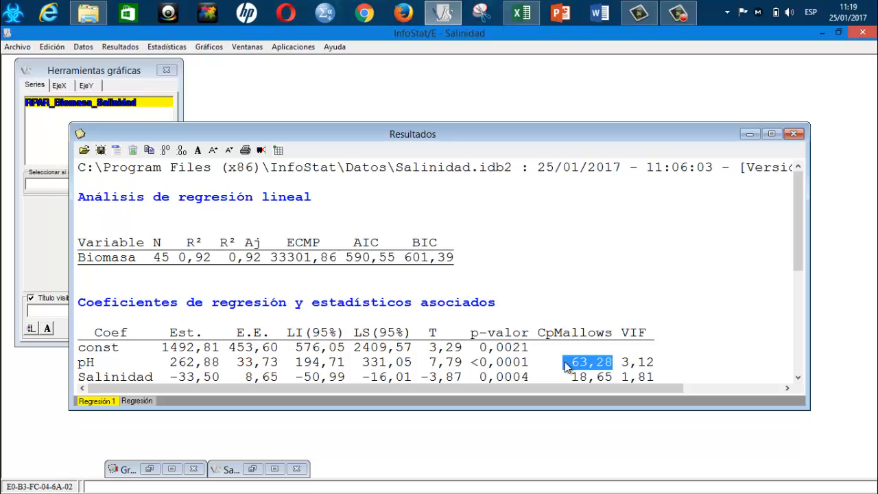
- Rename the Regresión 1 results page as Regresión 2
right_click(137, 403)
click(189, 404)
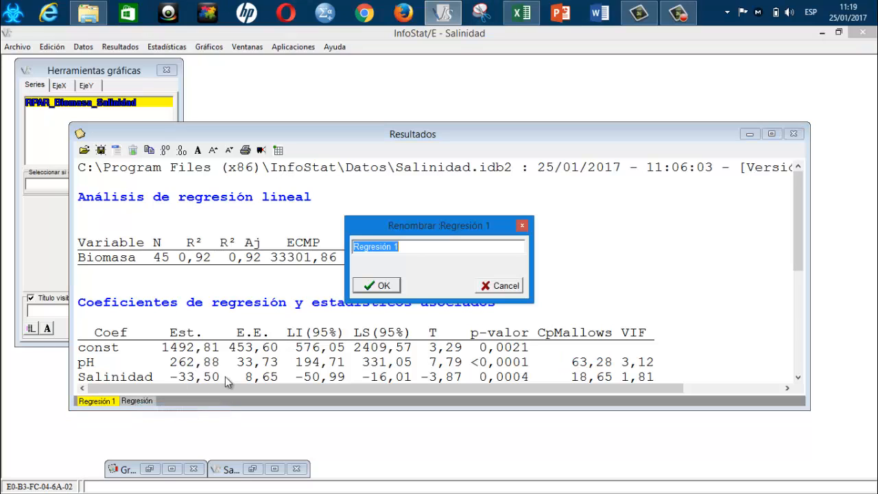
click(417, 249)
key(BackSpace)
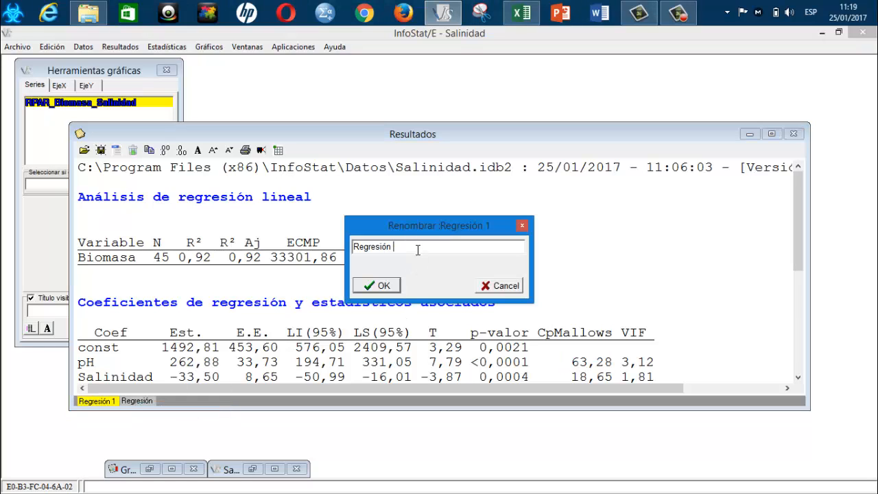
text(2)
key(Return)
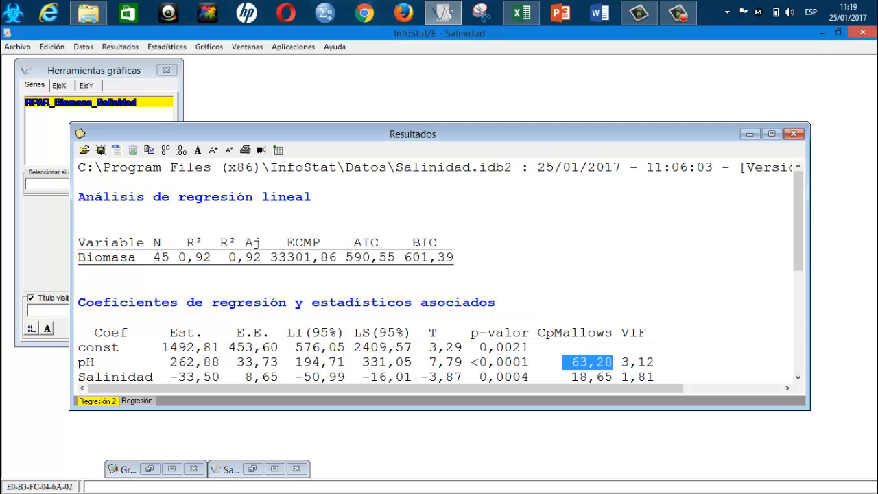
- Rename the linear model's results page back to Regresión 1
right_click(109, 402)
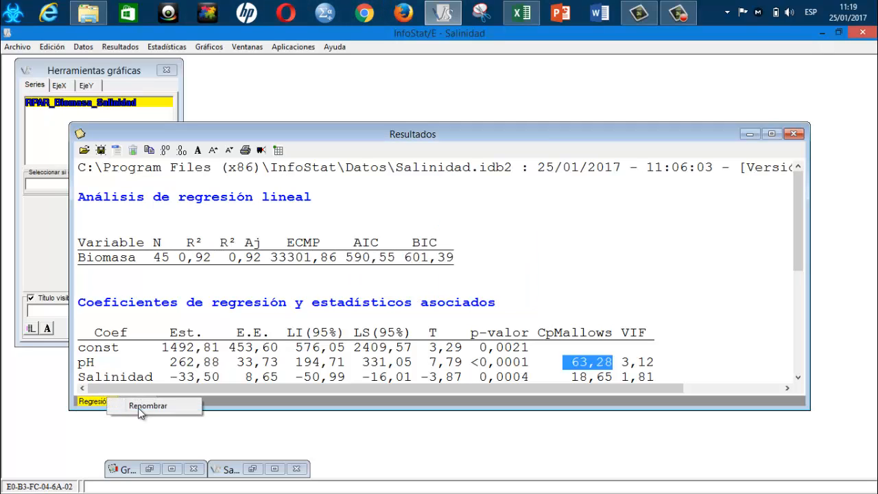
click(158, 410)
click(415, 249)
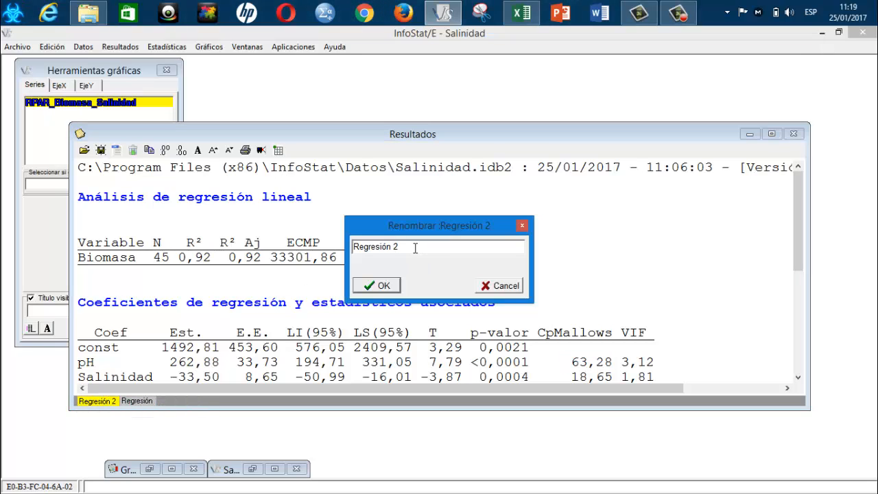
key(BackSpace)
text(1)
key(Return)
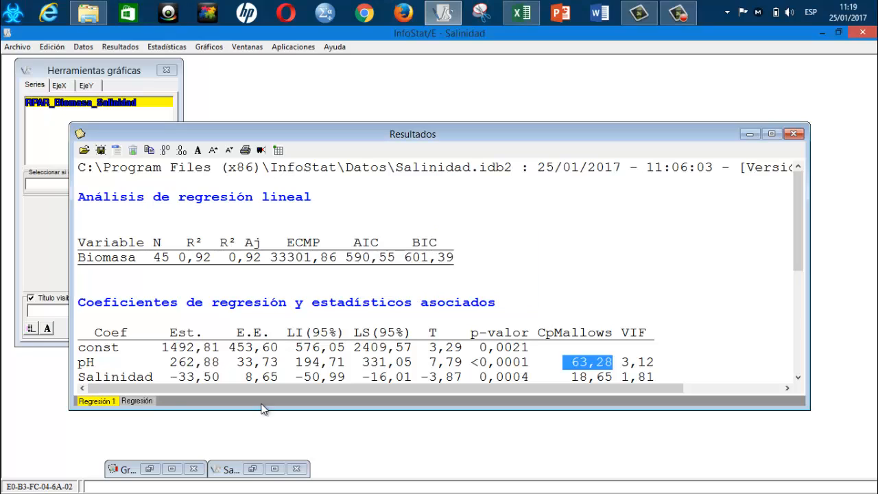
- Rename the quadratic model's results page, Regresión, as Regresión 2
click(148, 403)
right_click(148, 405)
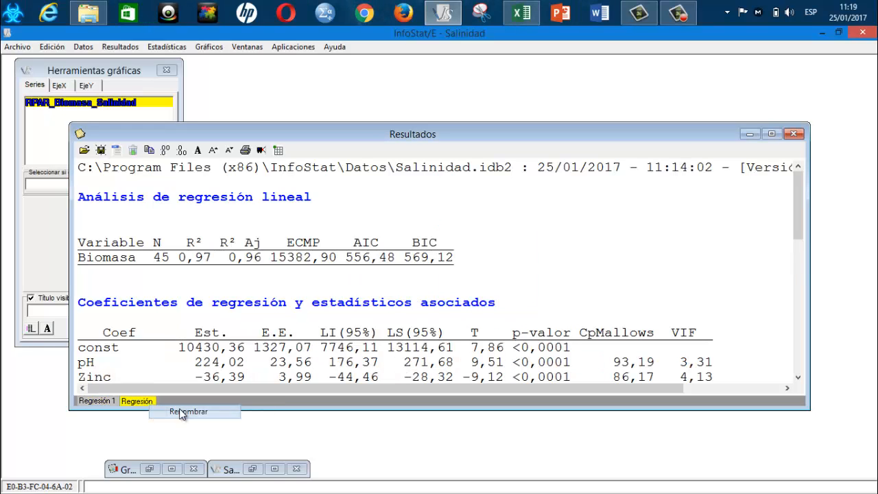
click(179, 408)
click(401, 247)
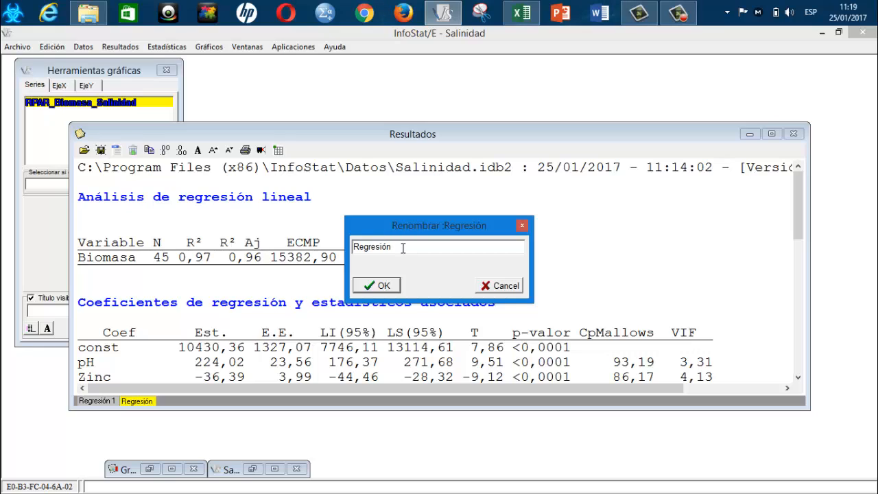
text(2)
key(Return)
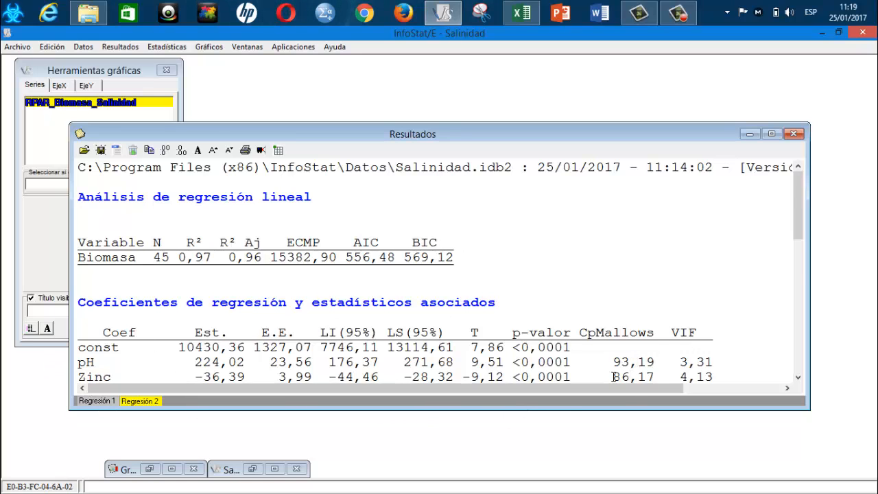
- Compare the CpMallows values of Zinc in Regresión 2 and Regresión 1, highlighting each one
drag(613, 376, 658, 378)
click(656, 289)
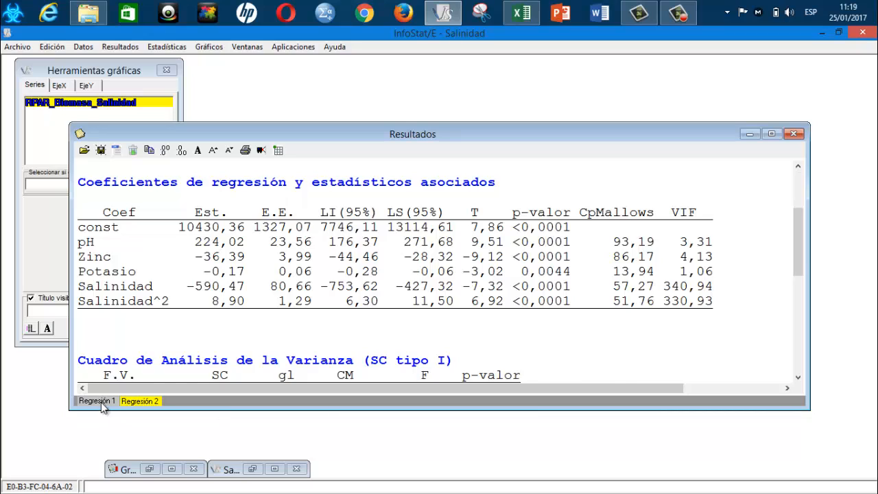
click(101, 402)
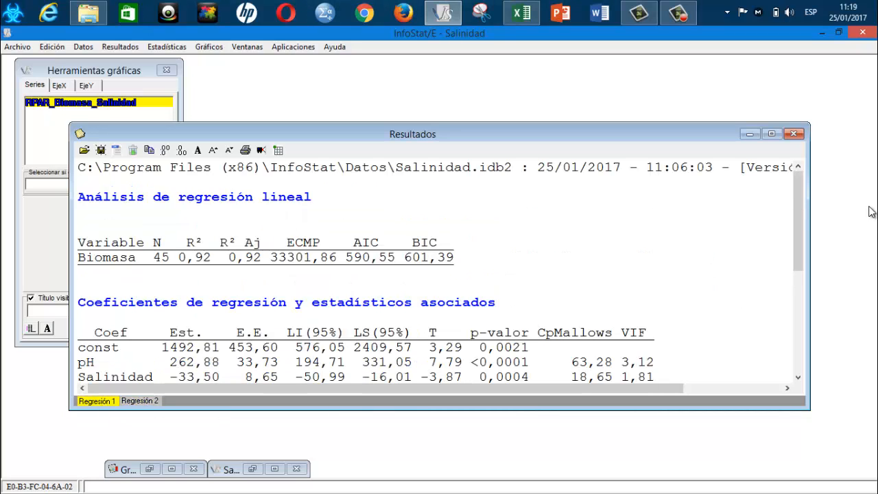
drag(799, 195, 803, 260)
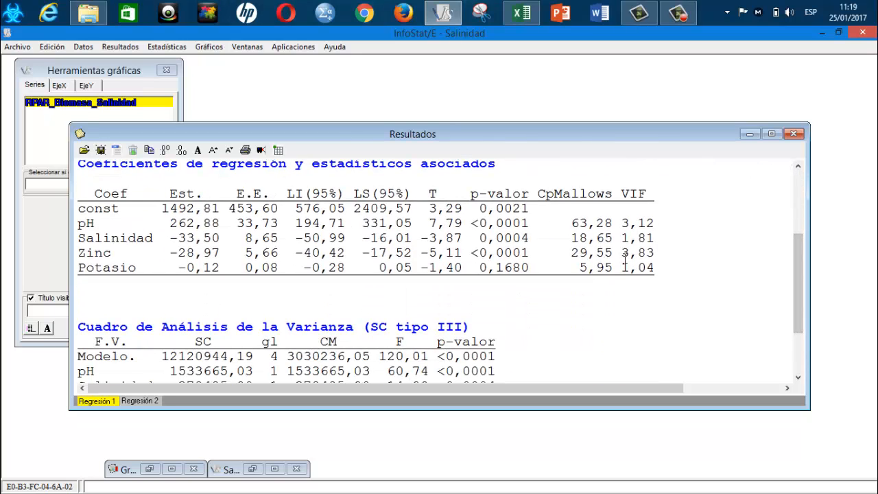
drag(617, 253, 563, 252)
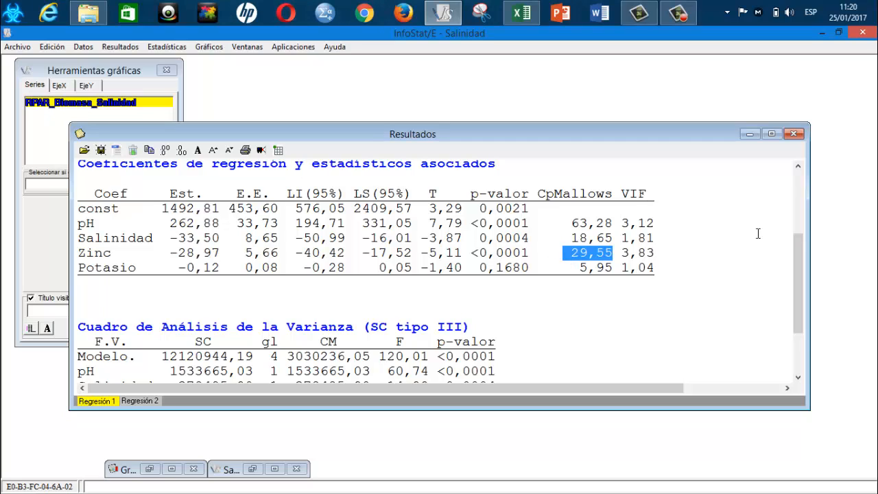
- Return to the Regresión 2 results and examine the model fit summary and the coefficients table
click(135, 401)
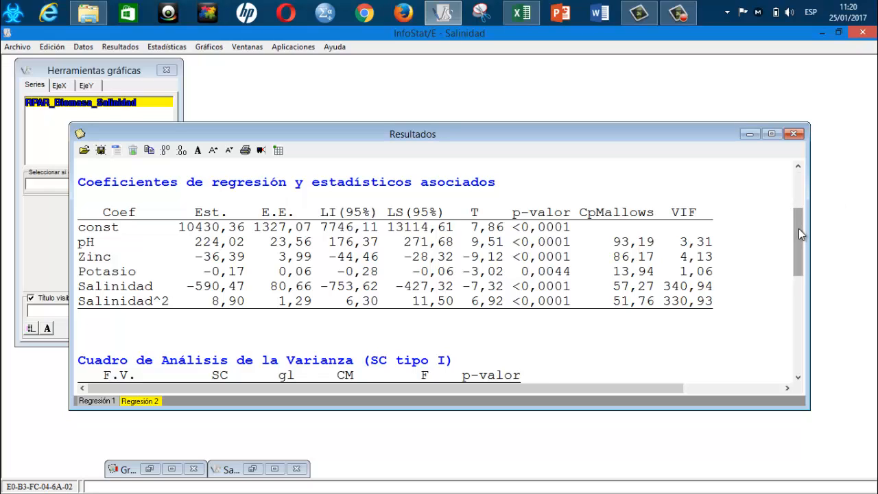
drag(798, 229, 795, 177)
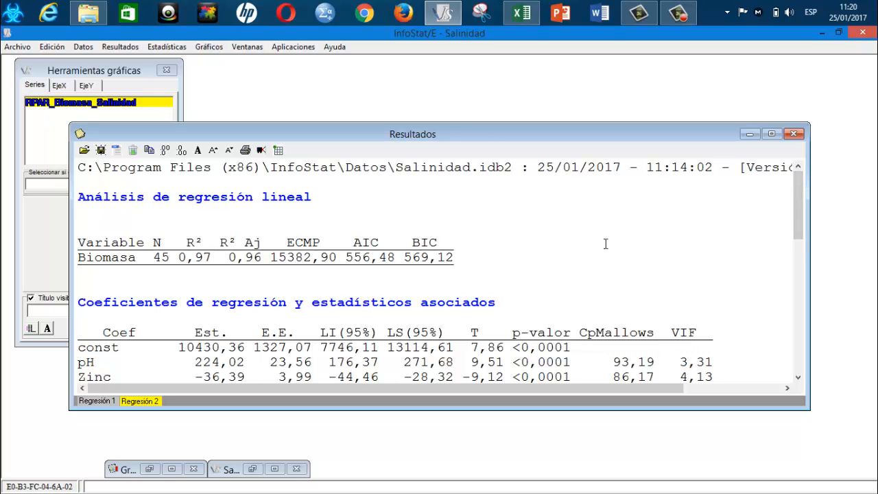
drag(794, 200, 794, 229)
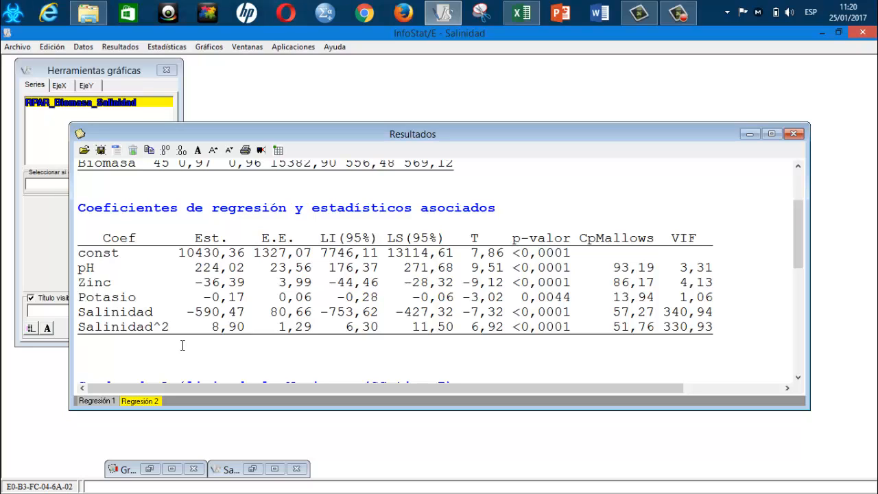
- Start a new linear regression of Biomasa on pH, Salinidad, Zinc and Potasio, and add Salinidad as a second-degree polynomial term
click(177, 49)
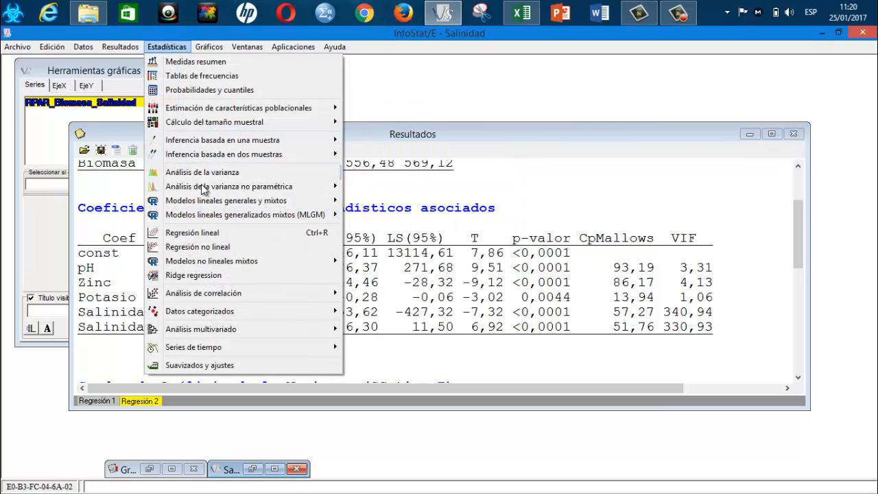
click(247, 232)
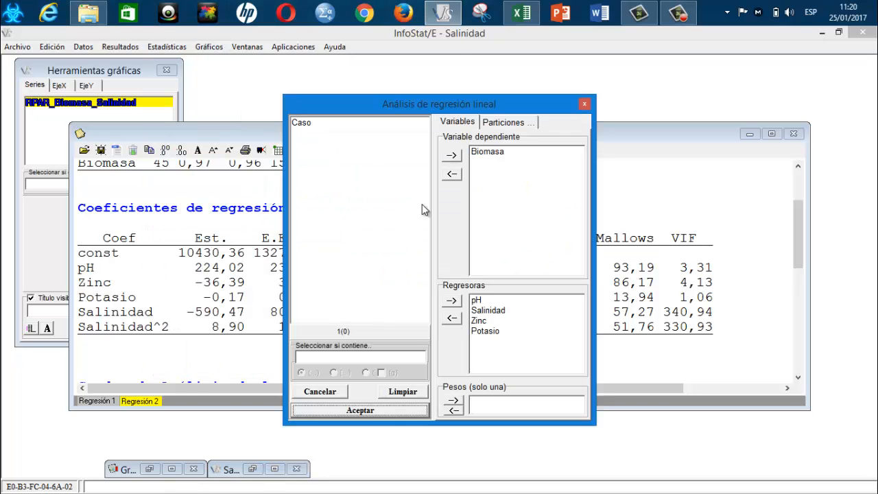
click(366, 411)
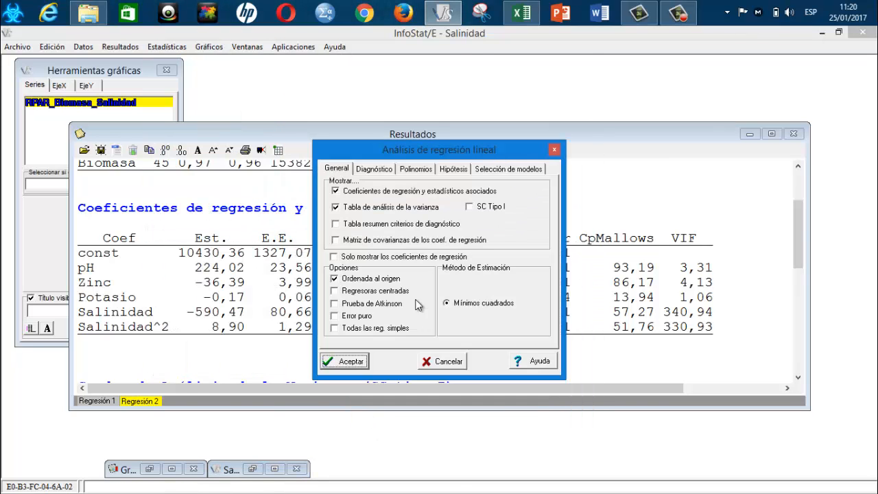
click(406, 171)
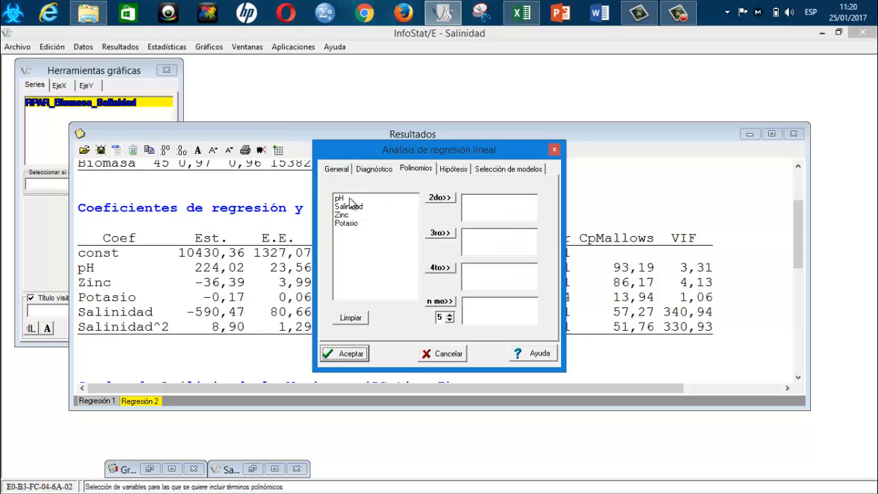
click(351, 208)
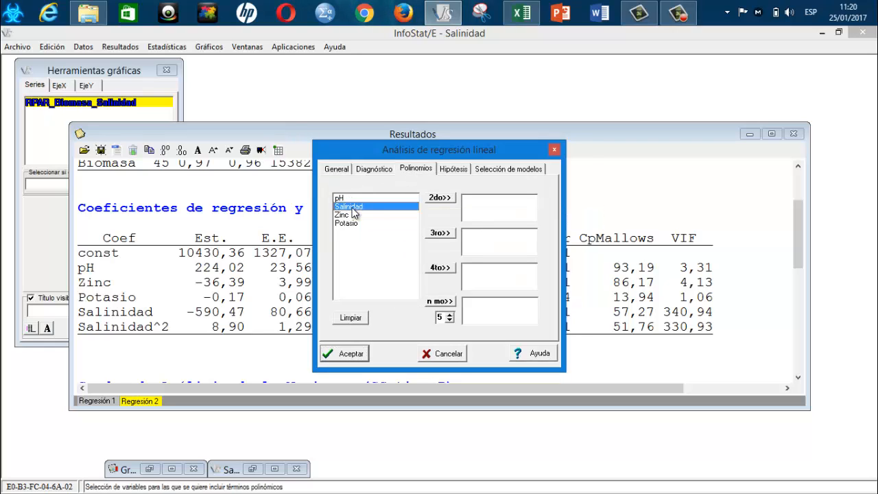
click(440, 198)
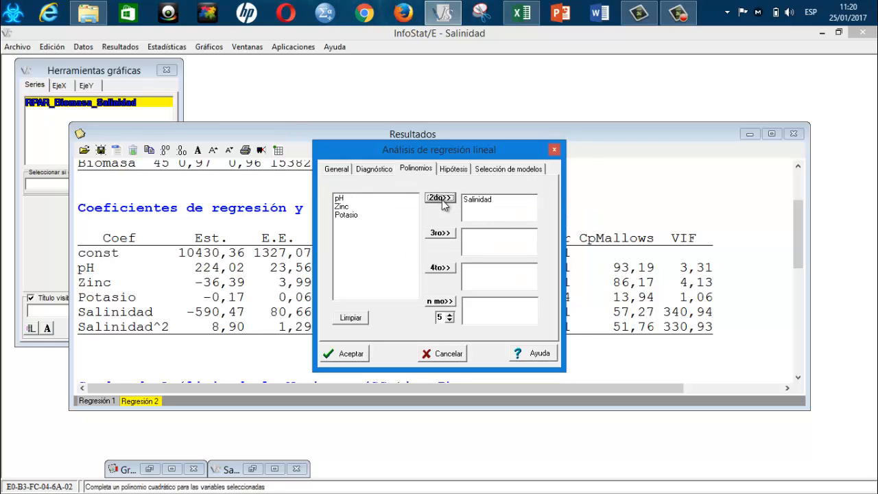
- Review the general and Todos los modelos posibles options, and choose Selección paso a paso (Stepwise) as the model selection method
click(337, 171)
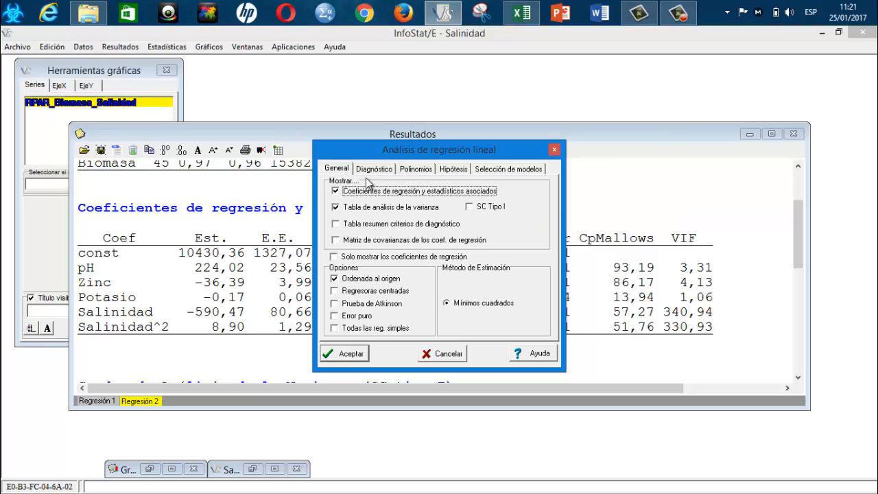
click(496, 176)
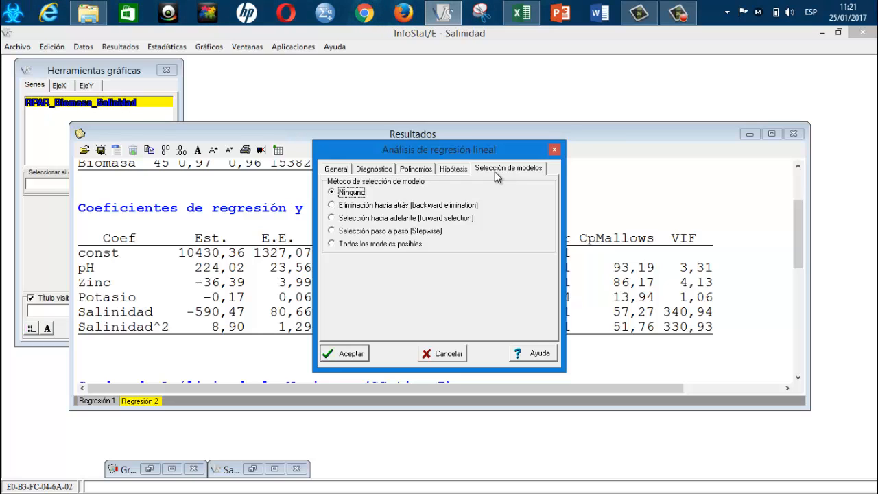
click(334, 244)
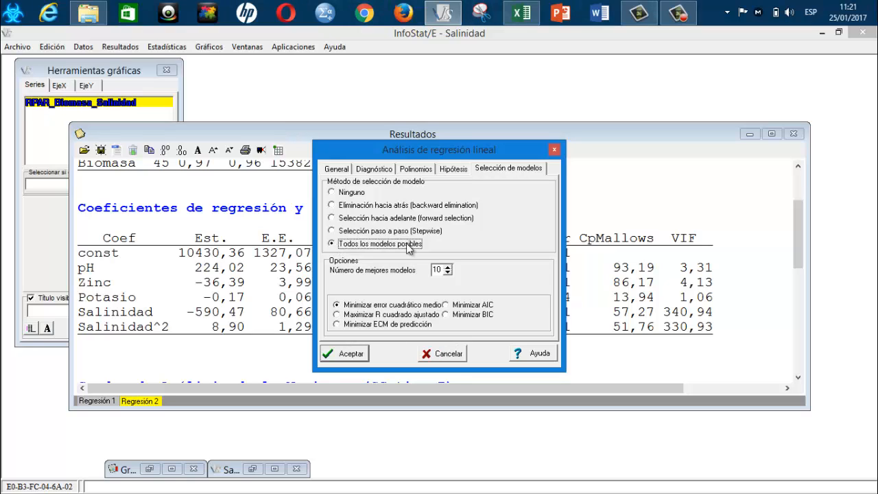
click(332, 231)
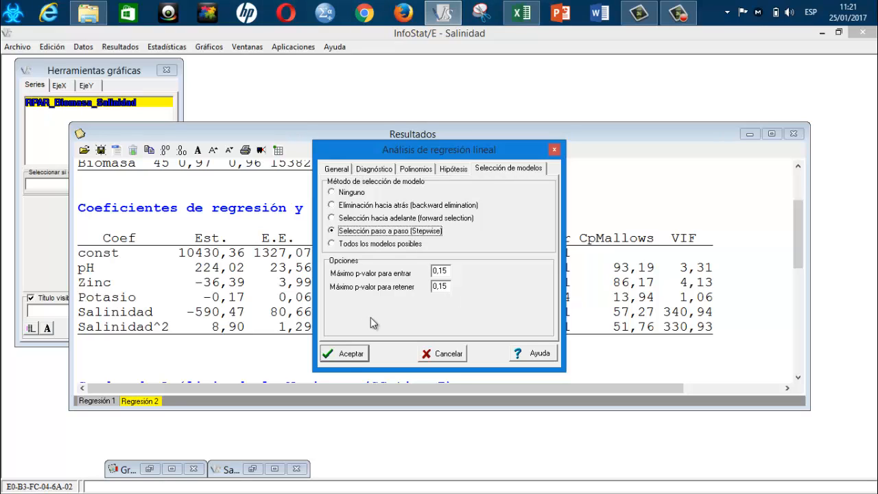
- Run the stepwise regression of Biomasa and bring its results forward at the model fit summary
click(345, 354)
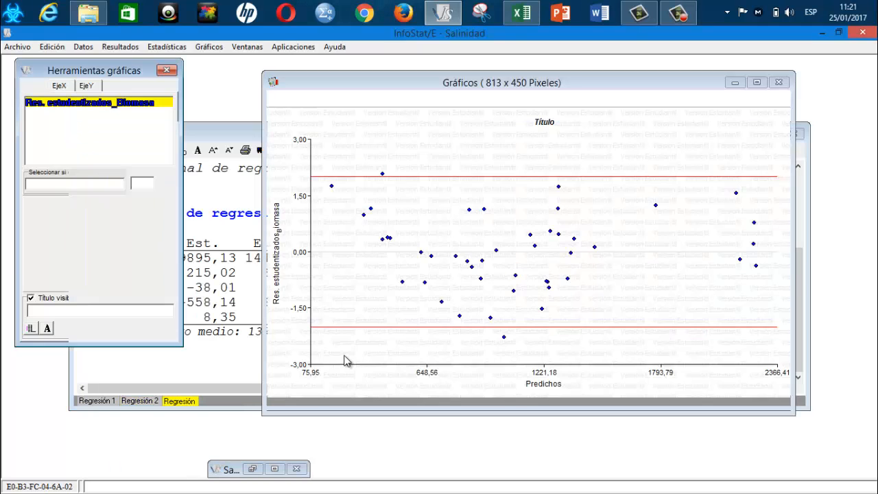
click(219, 271)
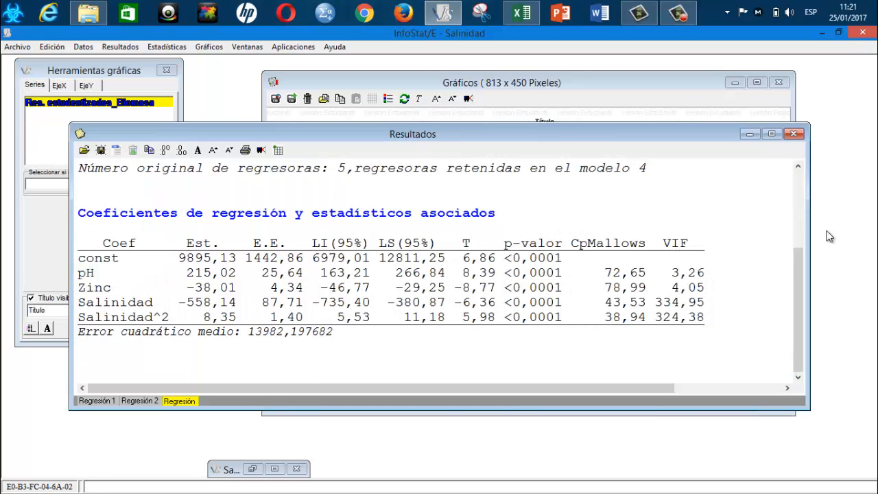
scroll(798, 292, up, 4)
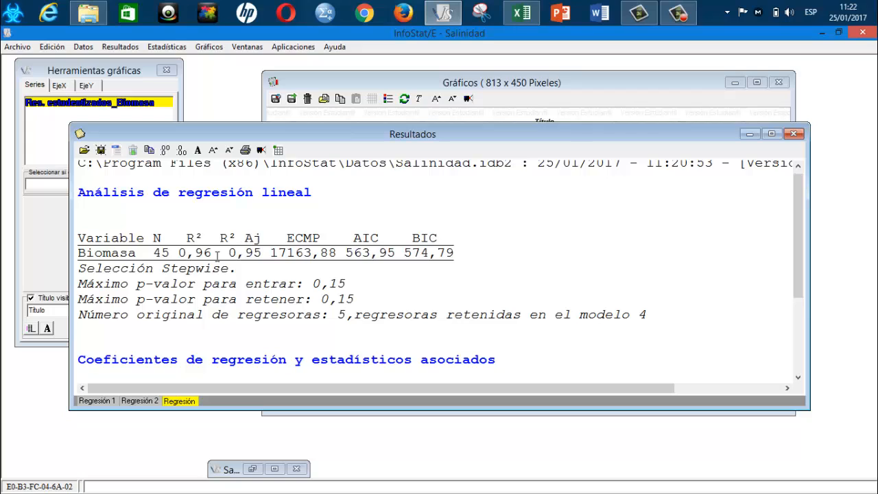
- Examine the stepwise results, highlighting R², the dependent variable, the original number of regressors, and the p-values of pH and Zinc
drag(212, 253, 195, 253)
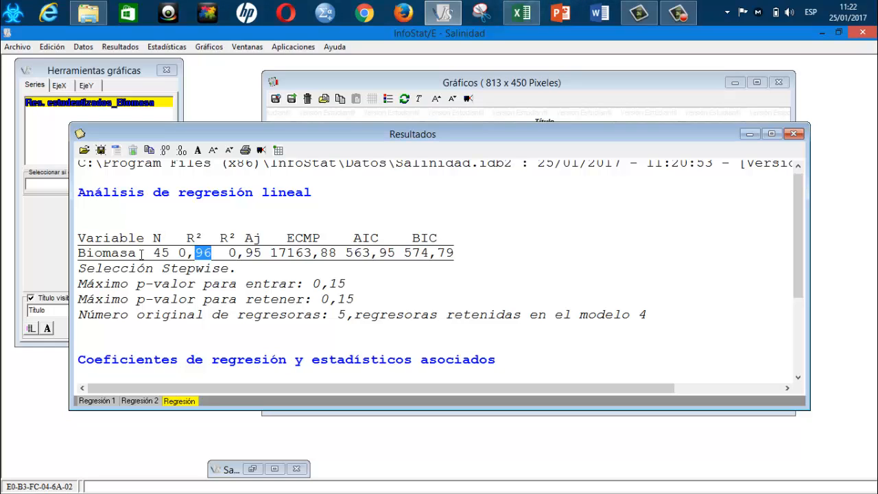
drag(137, 253, 77, 255)
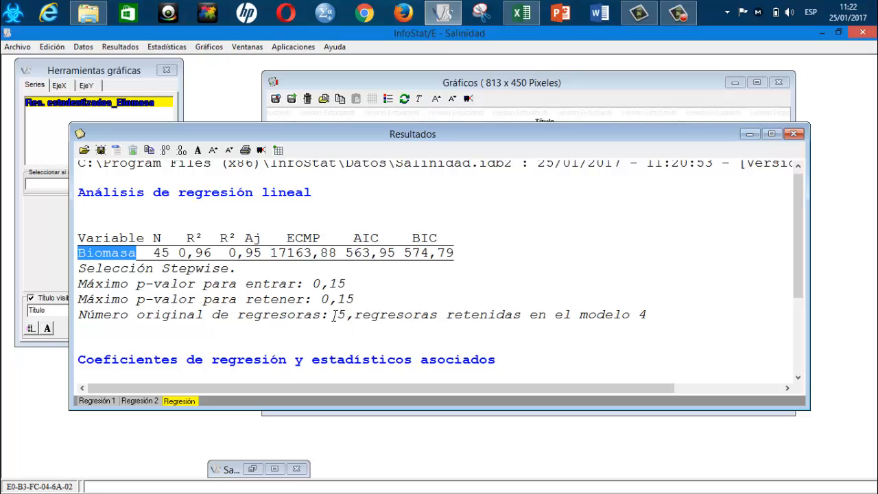
drag(336, 315, 343, 314)
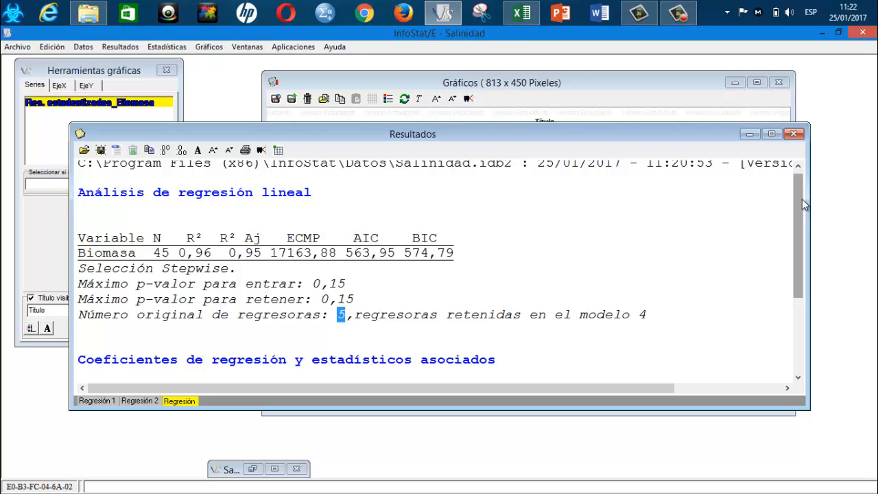
drag(802, 200, 801, 261)
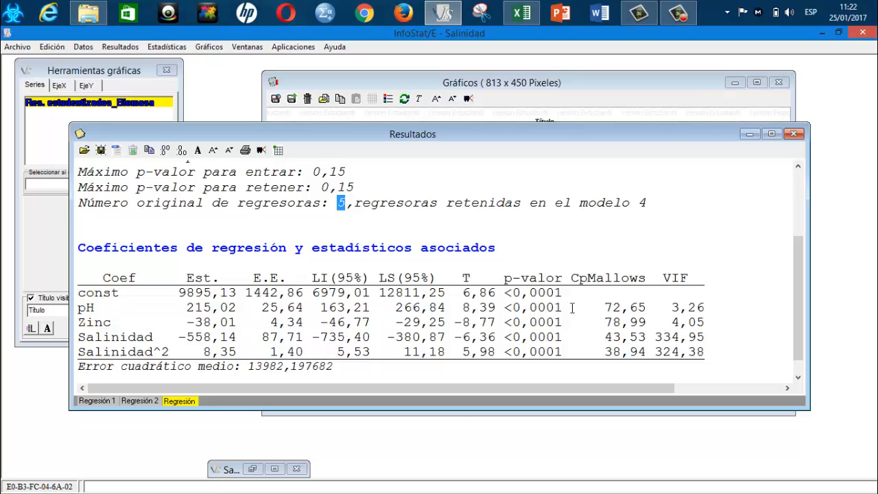
drag(569, 306, 503, 307)
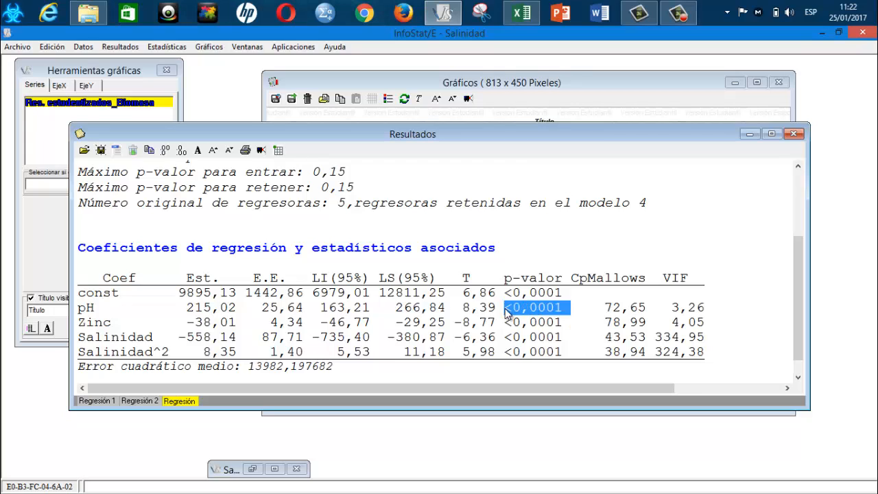
drag(504, 322, 565, 322)
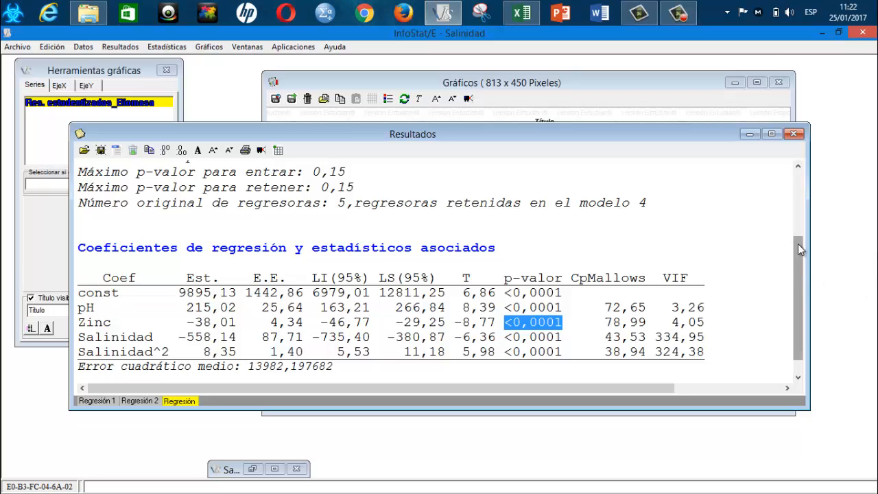
- Rename the stepwise regression results as Regresión 3
right_click(181, 405)
click(229, 410)
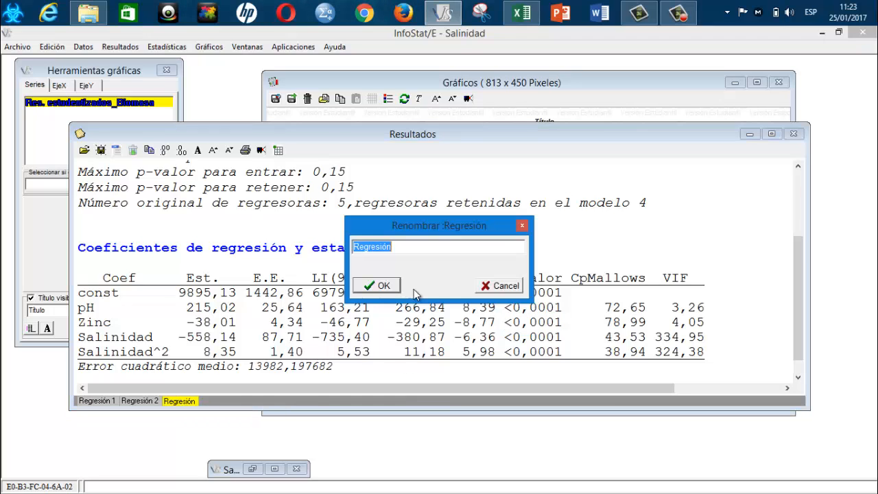
click(411, 248)
text(3)
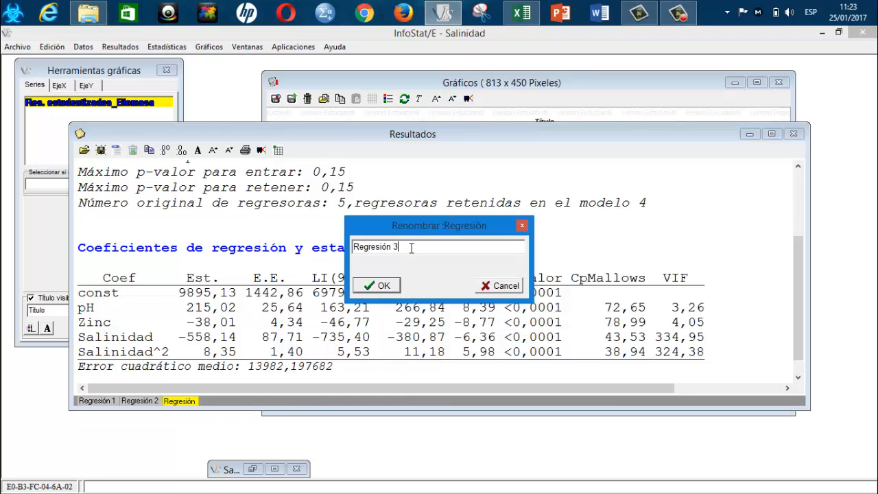
click(367, 287)
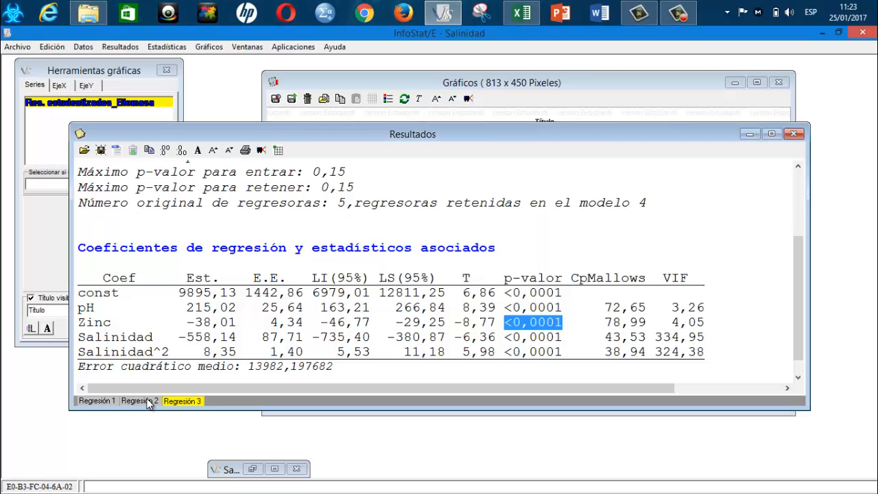
- Highlight the CpMallows value of pH in Regresión 3 and compare it with Regresión 2
drag(648, 307, 601, 306)
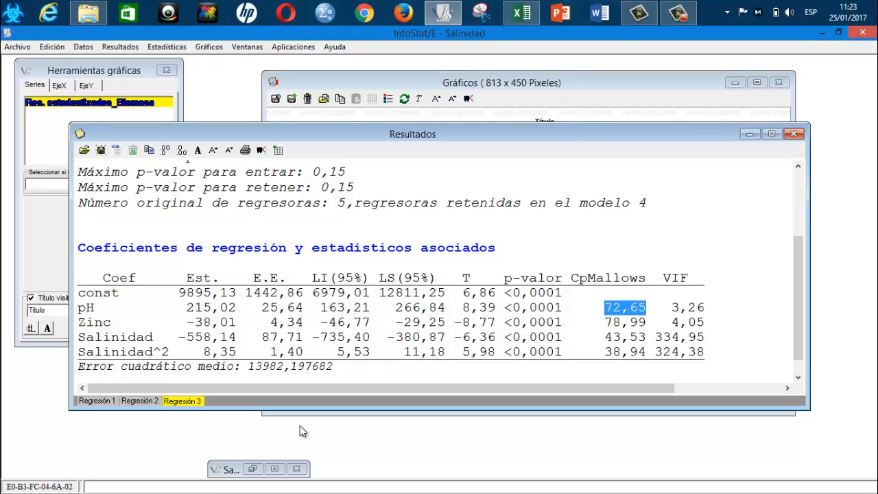
click(149, 400)
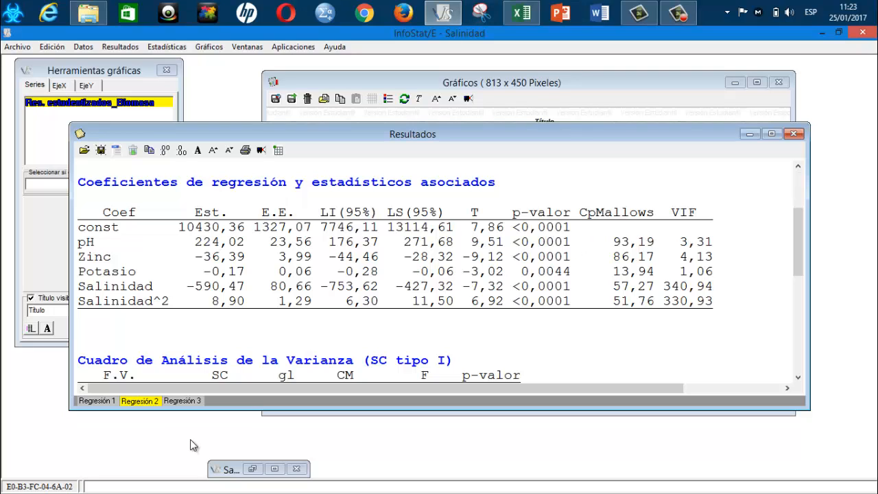
click(184, 401)
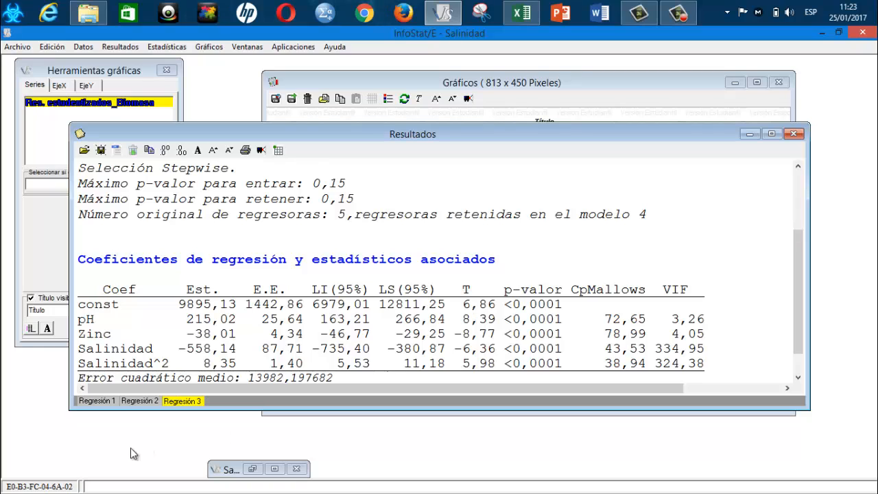
click(150, 403)
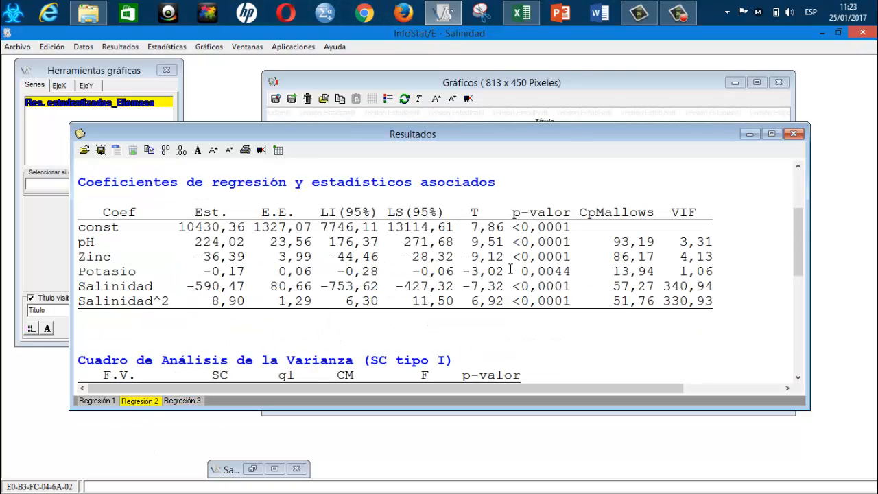
click(180, 400)
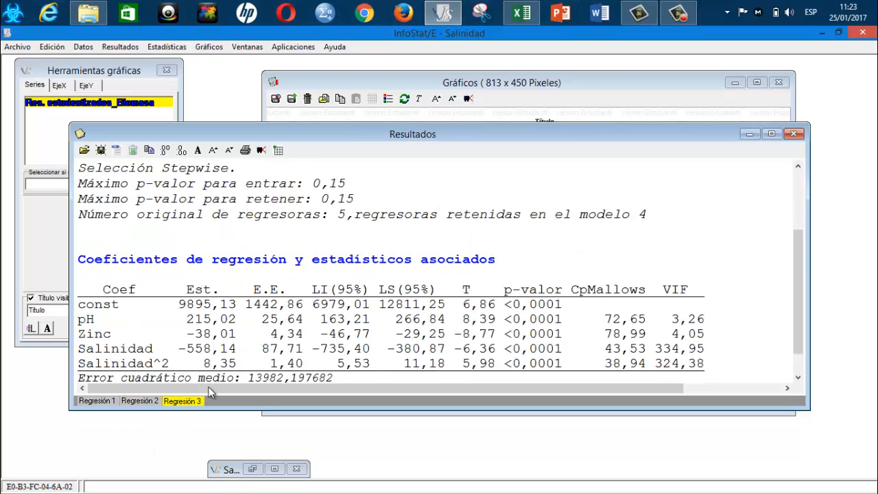
- Compare the CpMallows and VIF values of Salinidad and Salinidad^2 between Regresión 3 and Regresión 2
drag(647, 334, 297, 320)
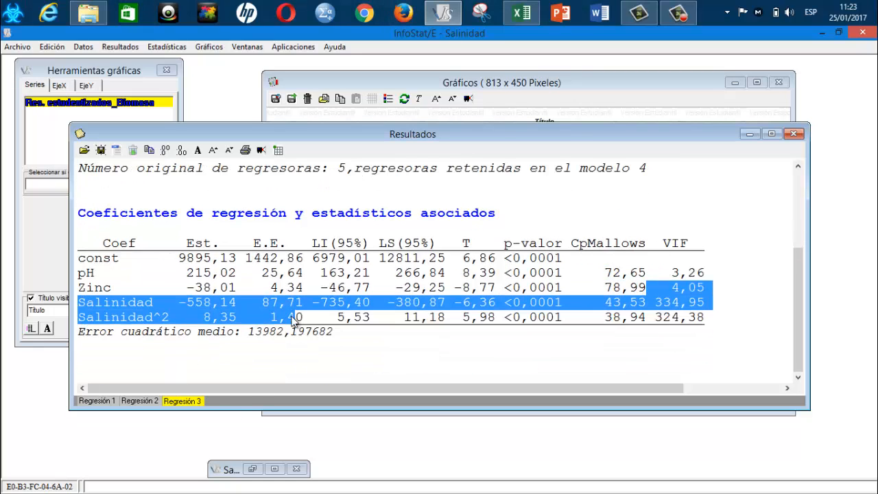
click(140, 401)
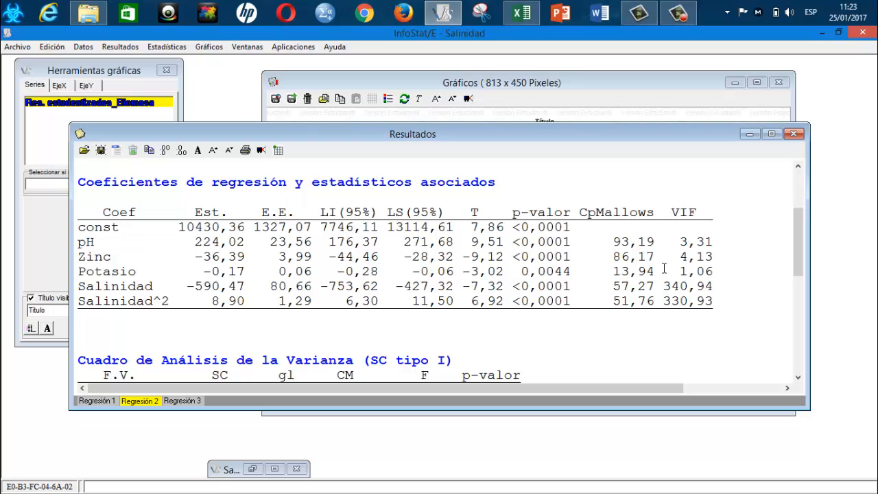
drag(661, 287, 180, 402)
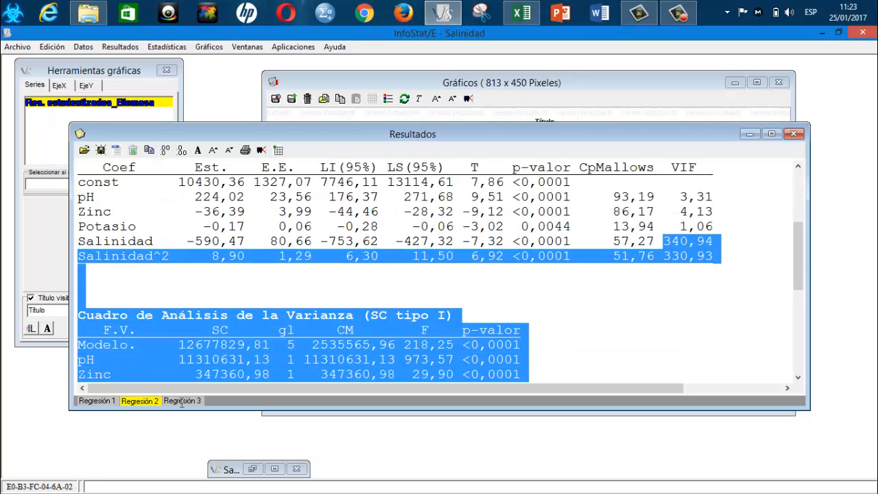
click(181, 402)
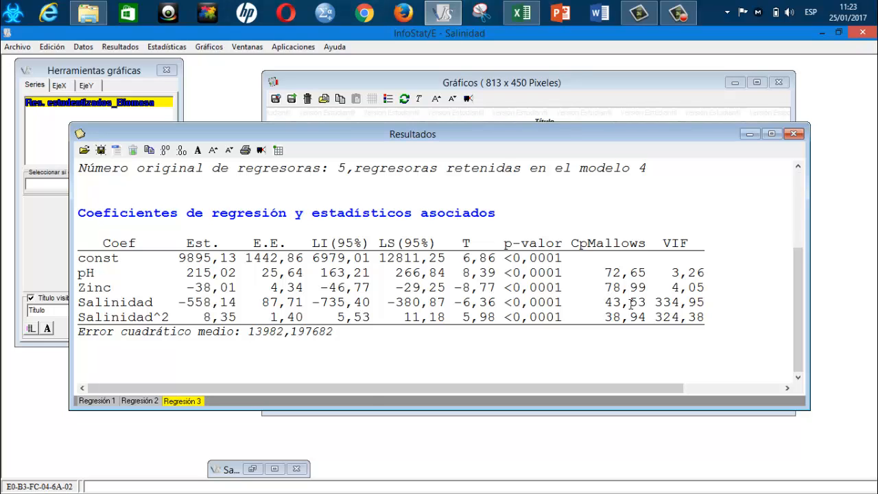
click(140, 401)
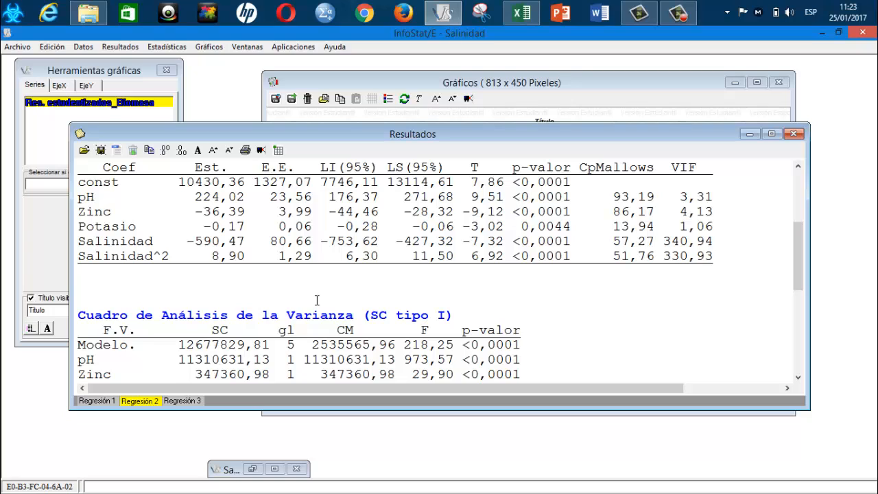
click(181, 402)
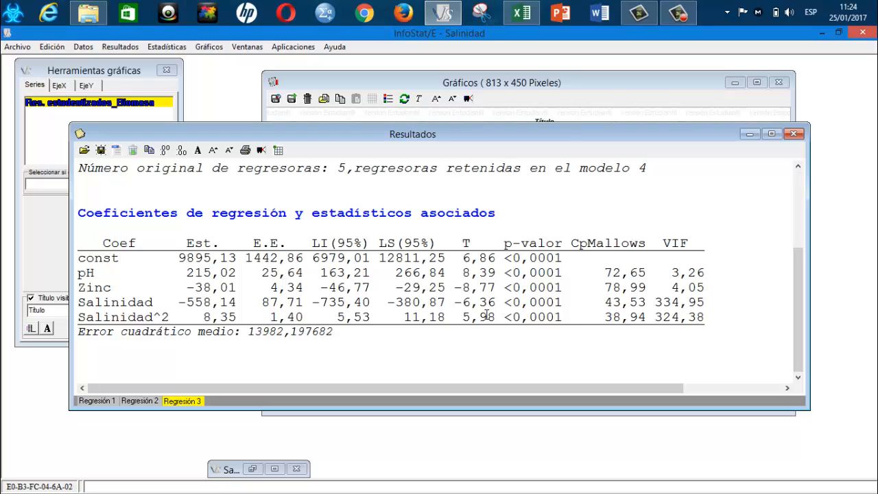
- Check the coefficients in Regresión 2 and Regresión 1, and return to the model fit summary of Regresión 3
click(154, 401)
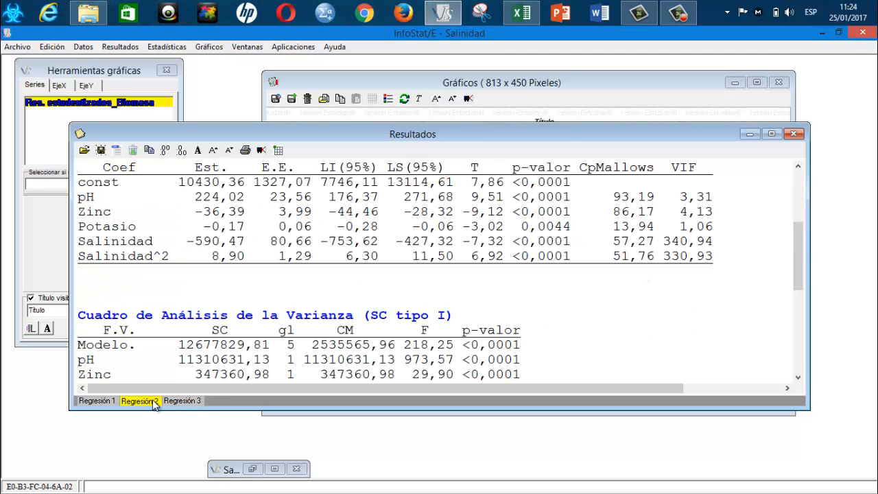
click(105, 401)
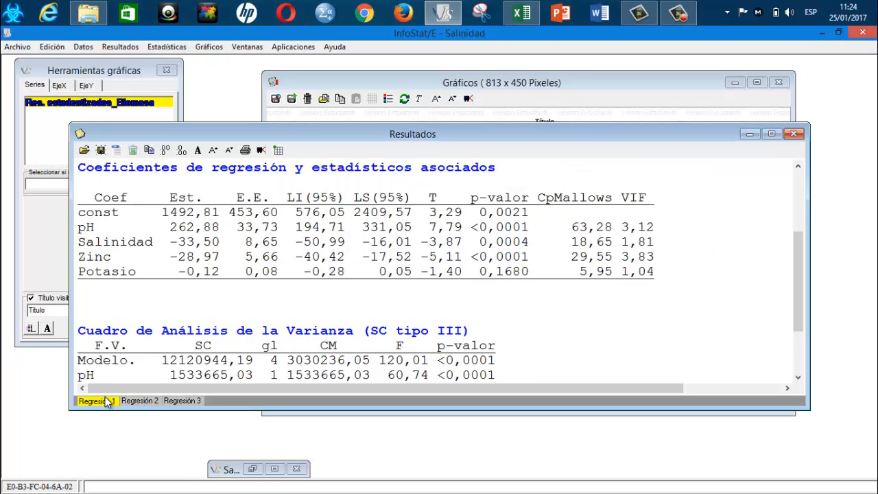
click(199, 402)
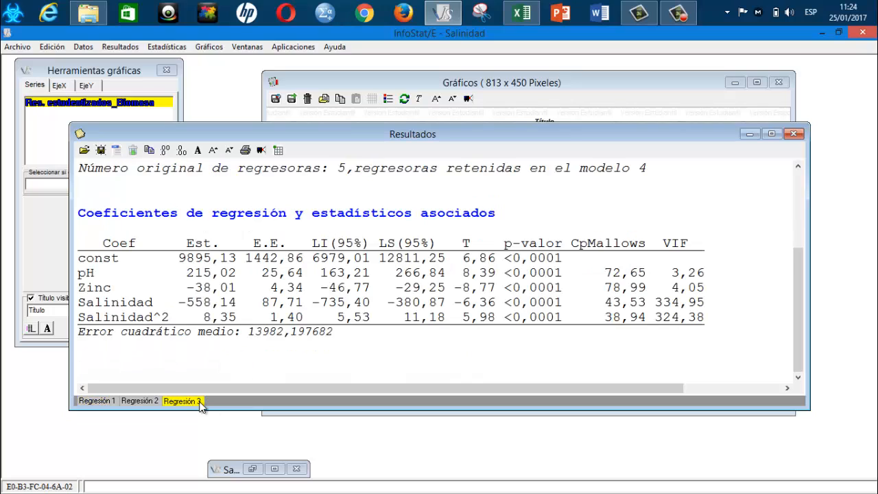
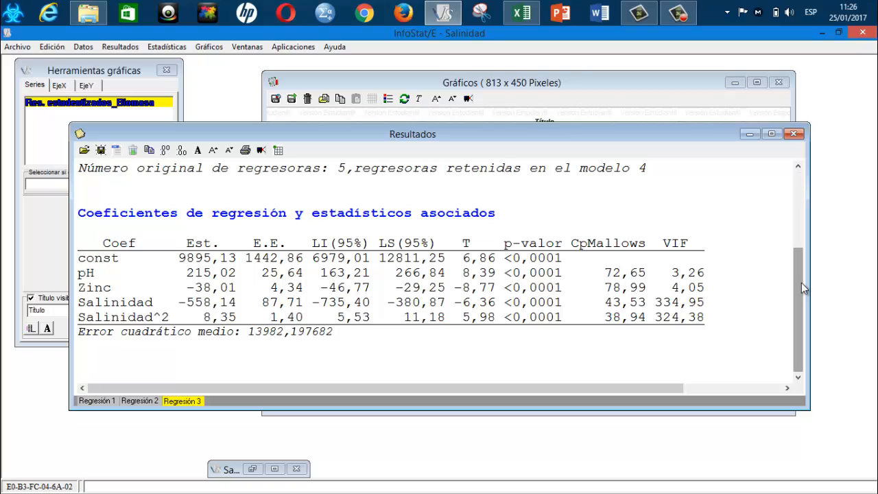
scroll(803, 288, up, 3)
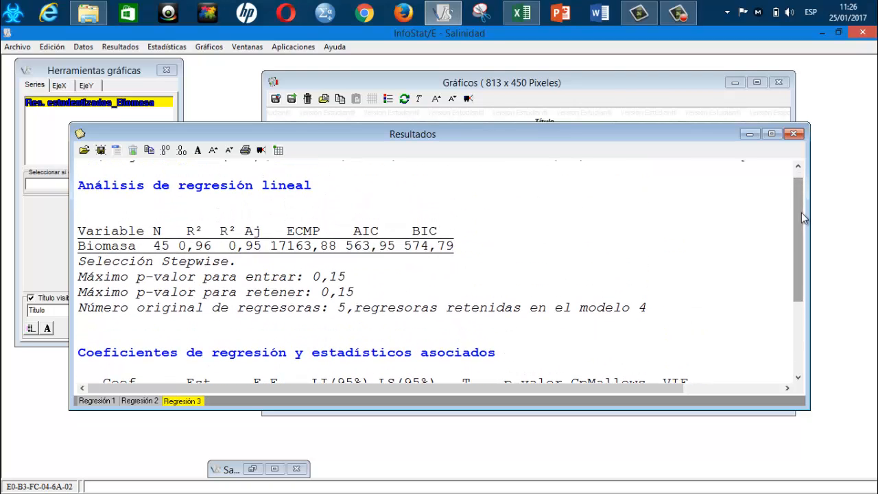
drag(170, 246, 140, 241)
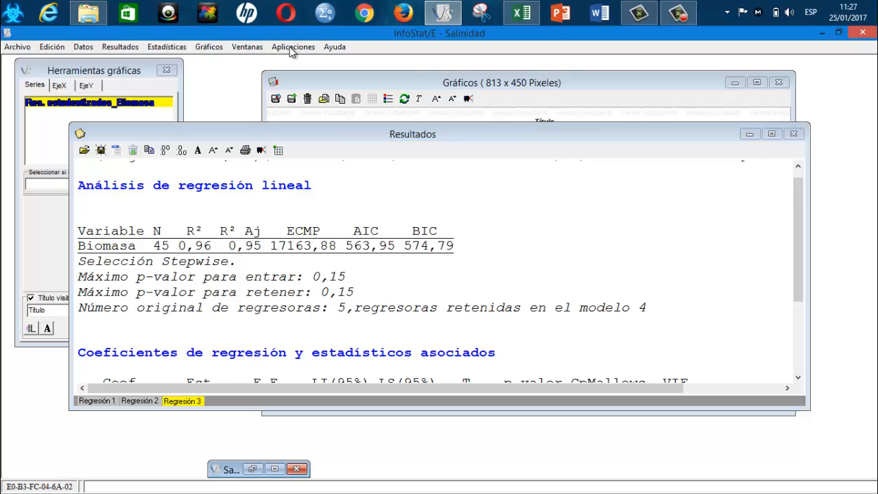
- Open the all-possible-samples teaching application with Biomasa as the population variable
click(292, 48)
mouse_move(312, 96)
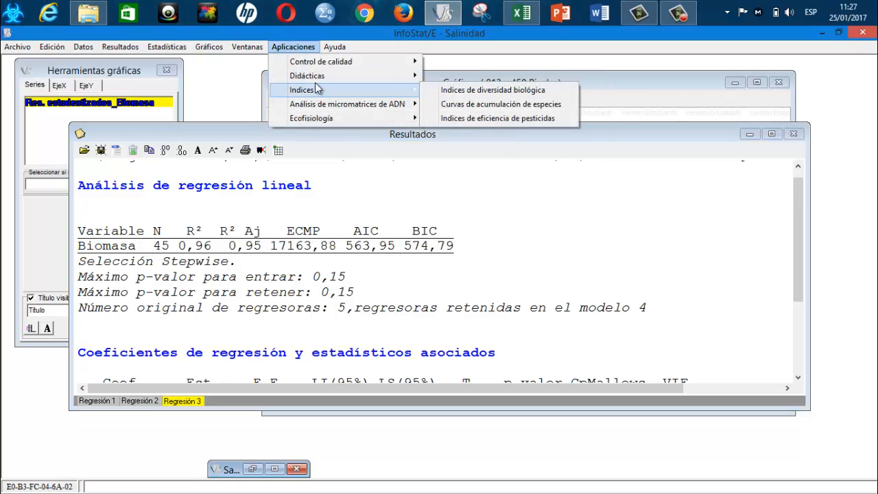
mouse_move(323, 77)
click(506, 107)
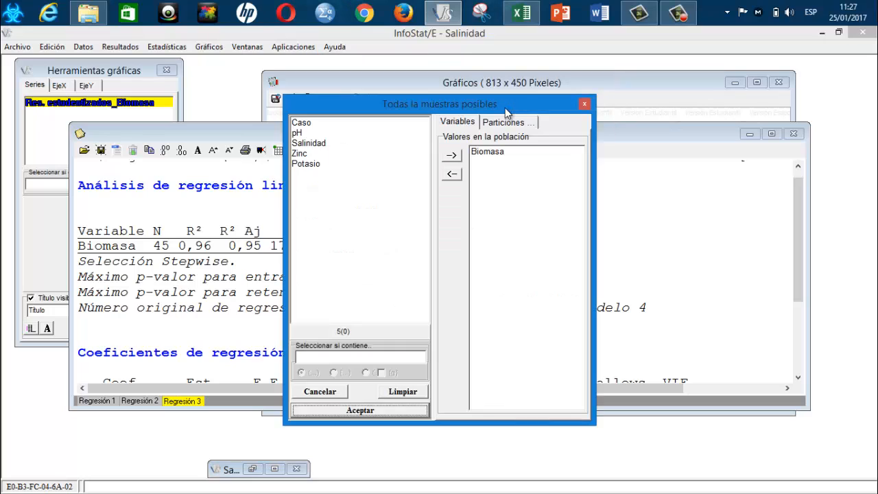
- Replace Biomasa with pH as the population variable for the all-possible-samples calculation and accept the selection
click(302, 134)
drag(302, 134, 312, 165)
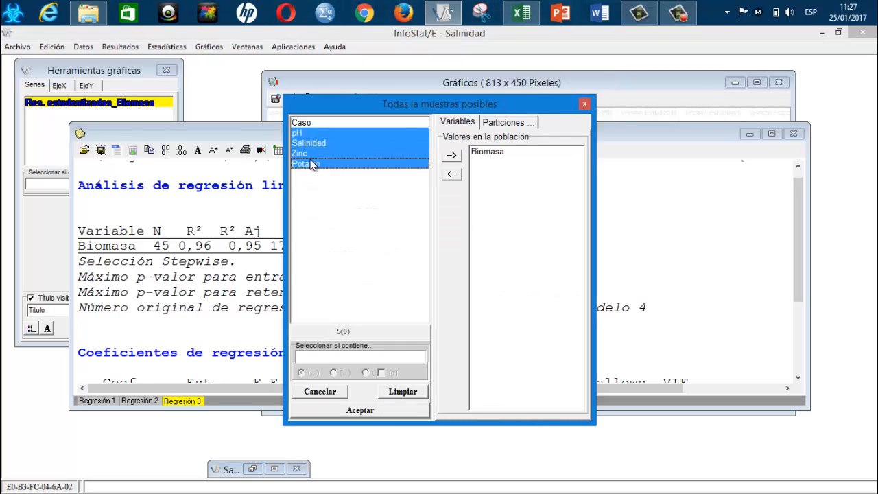
click(489, 153)
click(451, 173)
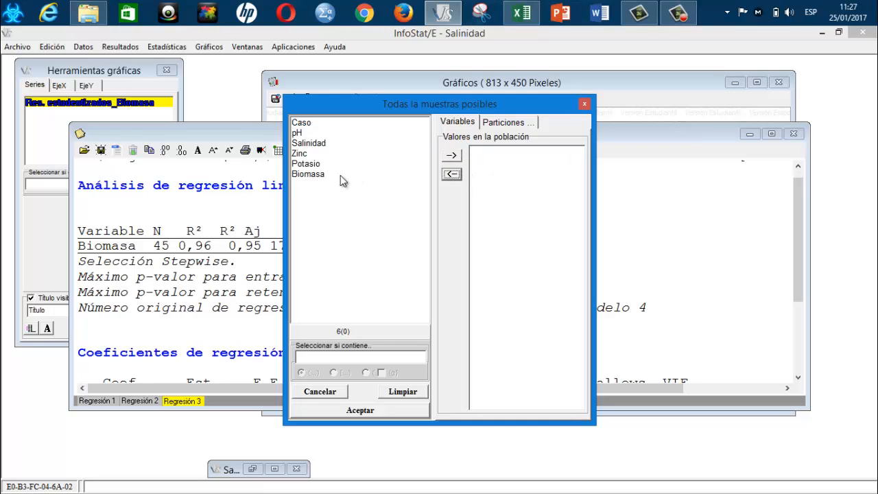
click(299, 134)
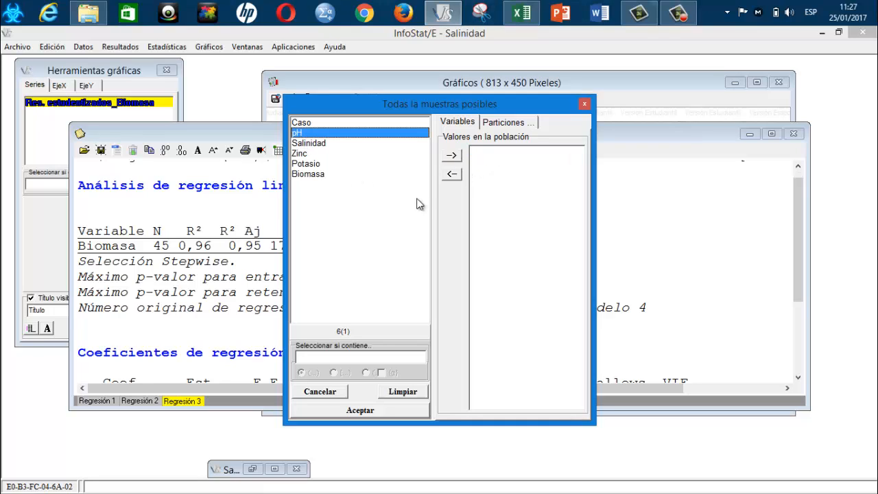
click(451, 155)
click(360, 410)
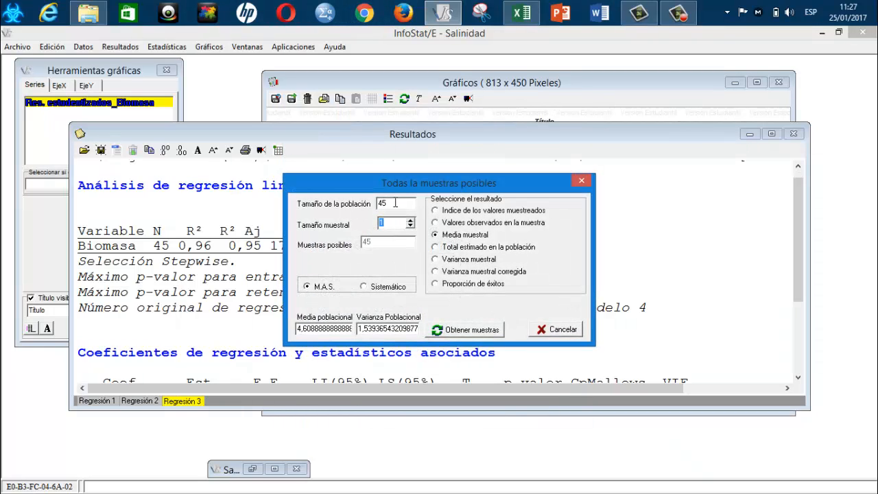
- Generate the sample means of all possible samples with sample size 3 using M.A.S., and close the sampling dialog
drag(393, 203, 377, 204)
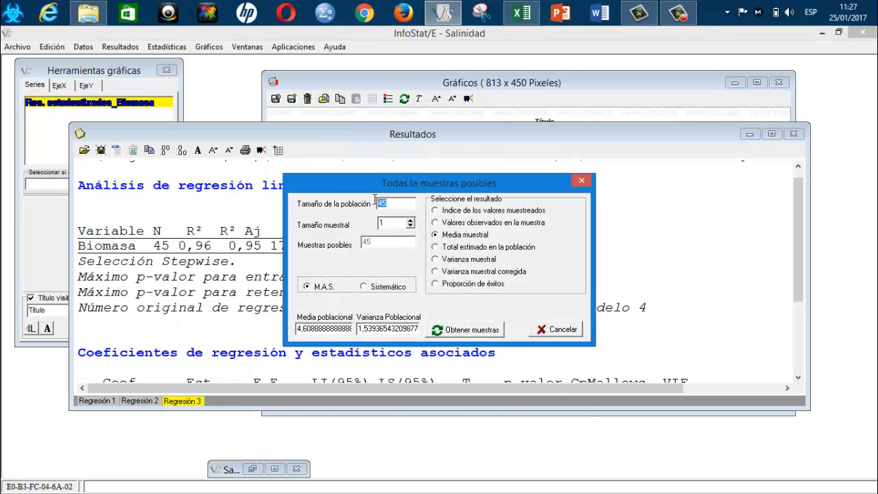
double_click(411, 221)
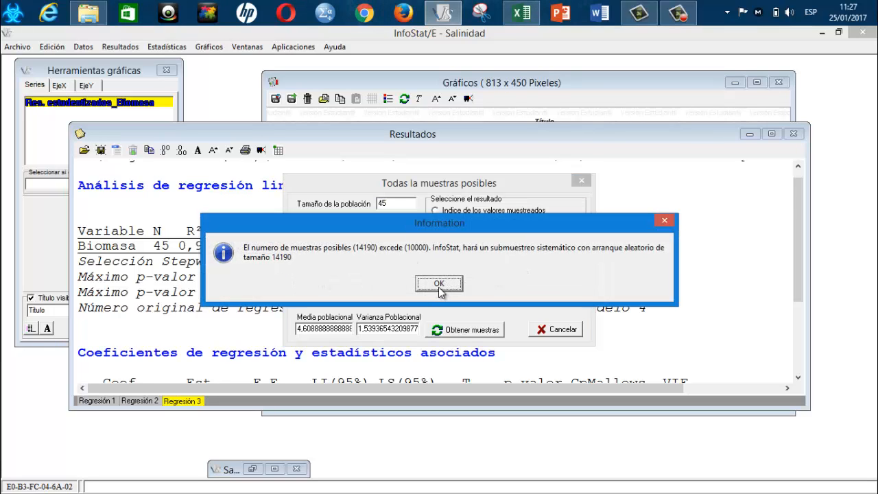
click(439, 285)
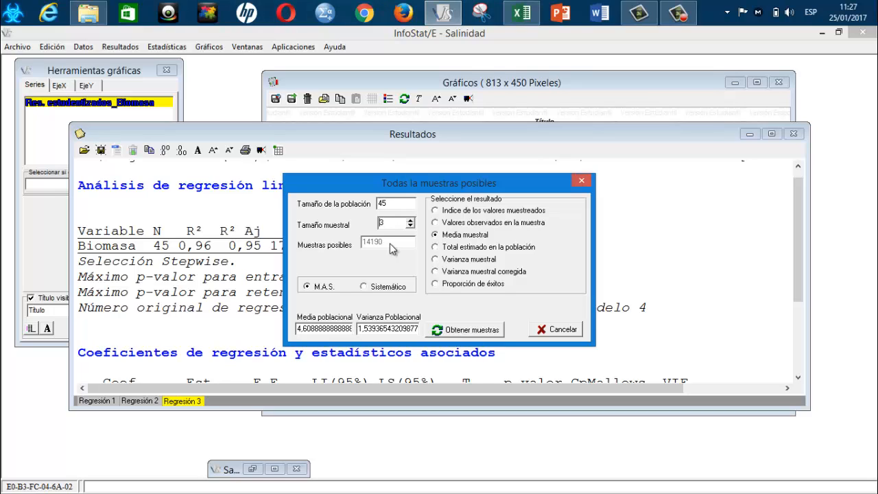
click(472, 330)
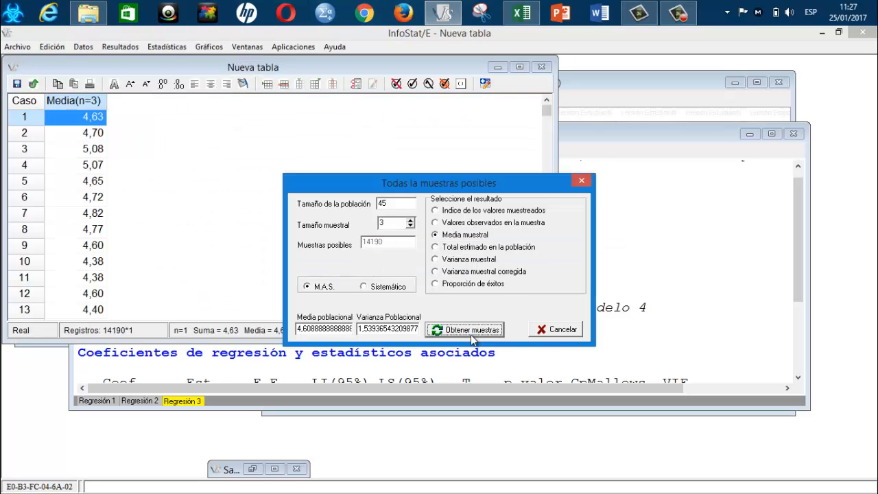
click(588, 180)
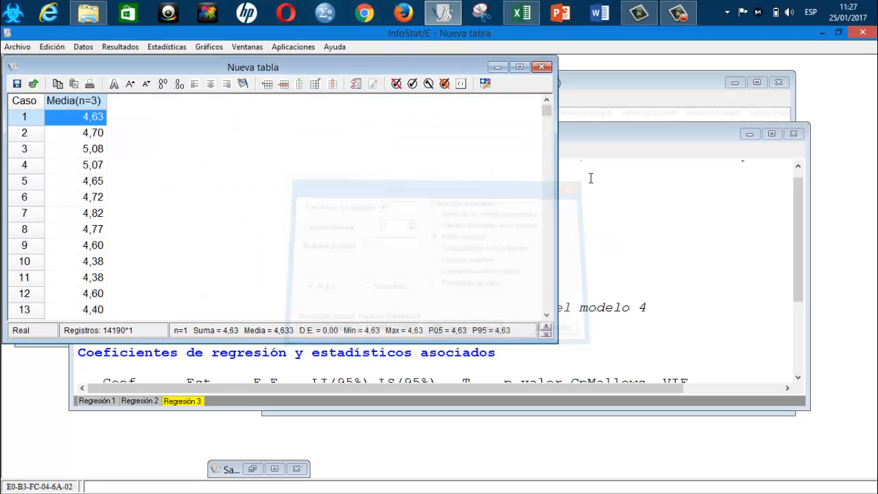
- Review the generated Media(n=3) table down to its last record and close it without saving
drag(547, 112, 547, 305)
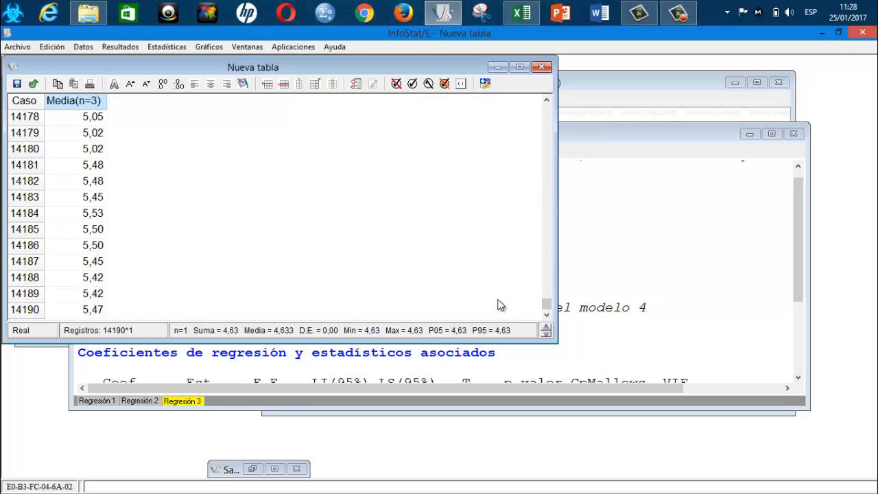
drag(548, 298, 543, 110)
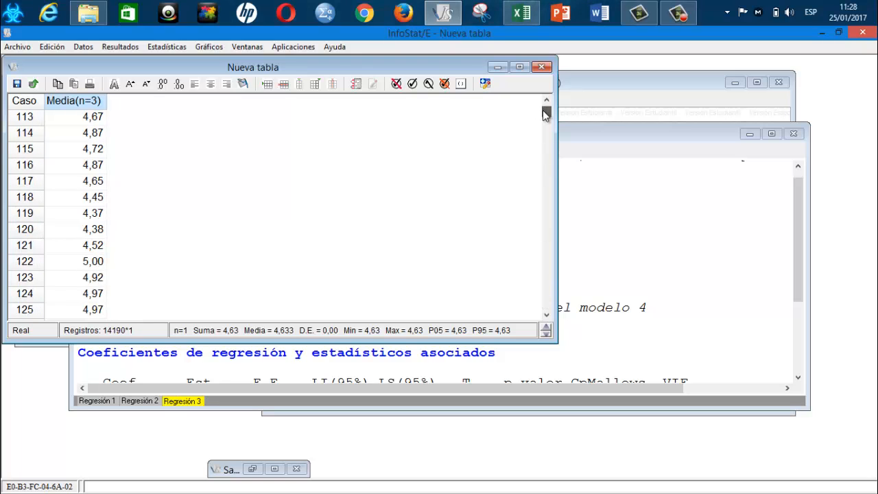
click(543, 66)
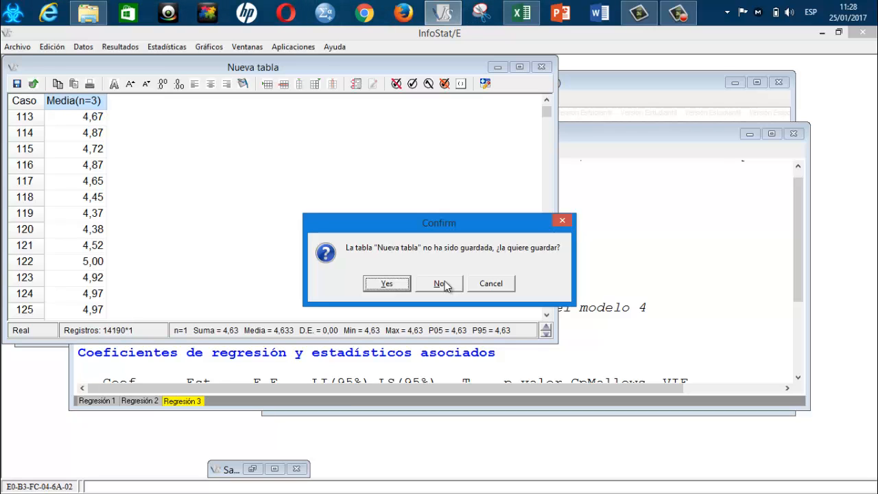
click(443, 283)
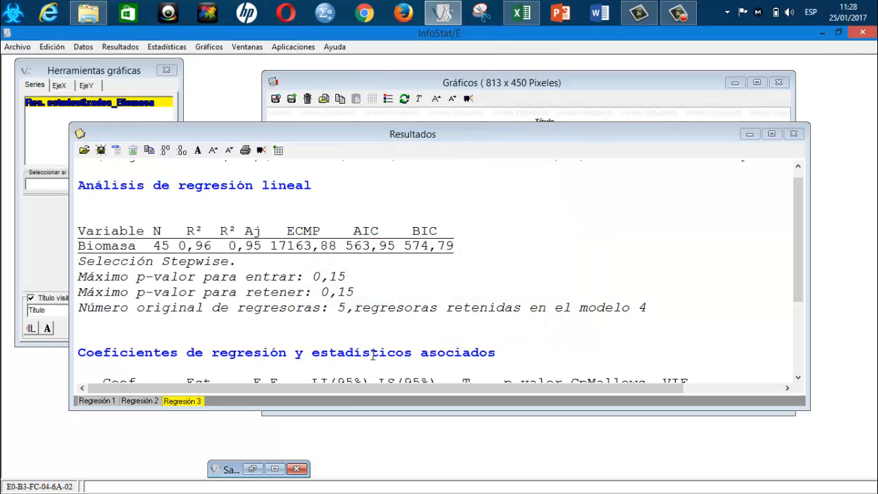
- Switch to the Excel workbook and review the ph, Biomasa, Zn and Salinidad data on Hoja1 from cell A1 to the last row
key(alt+Tab)
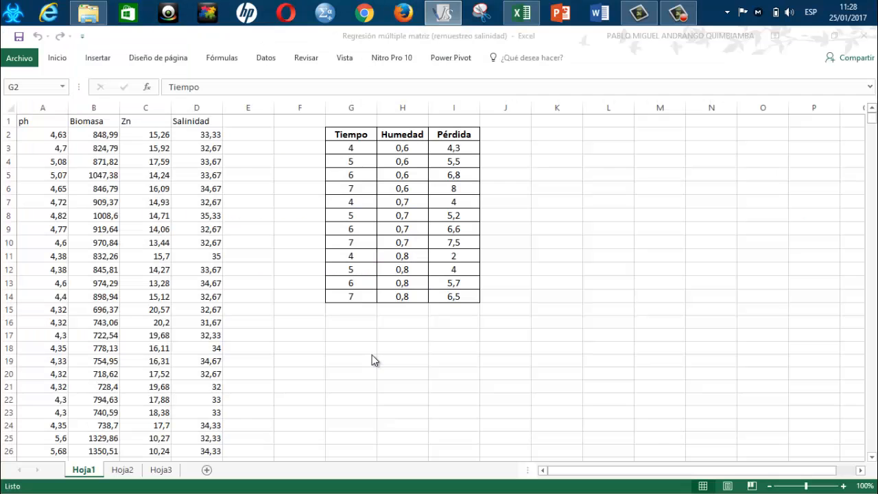
click(128, 205)
key(Left)
key(Left)
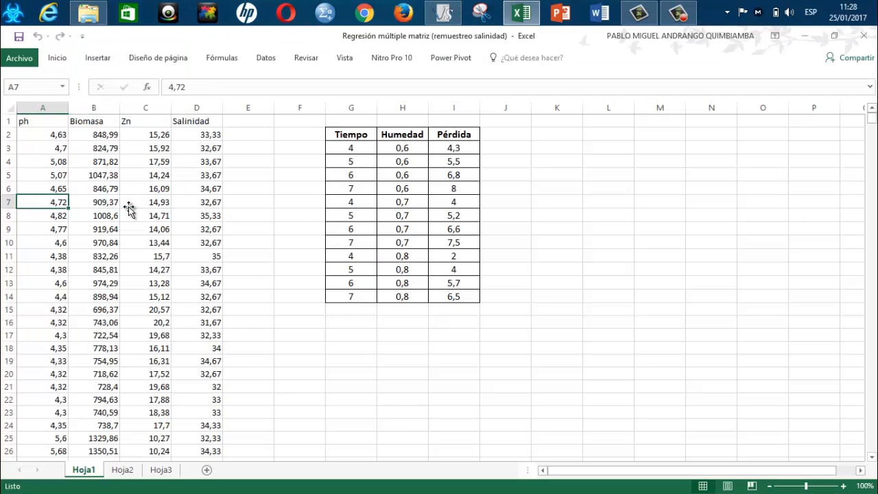
key(Up)
key(Up)
key(Up)
key(Up)
key(Up)
key(Up)
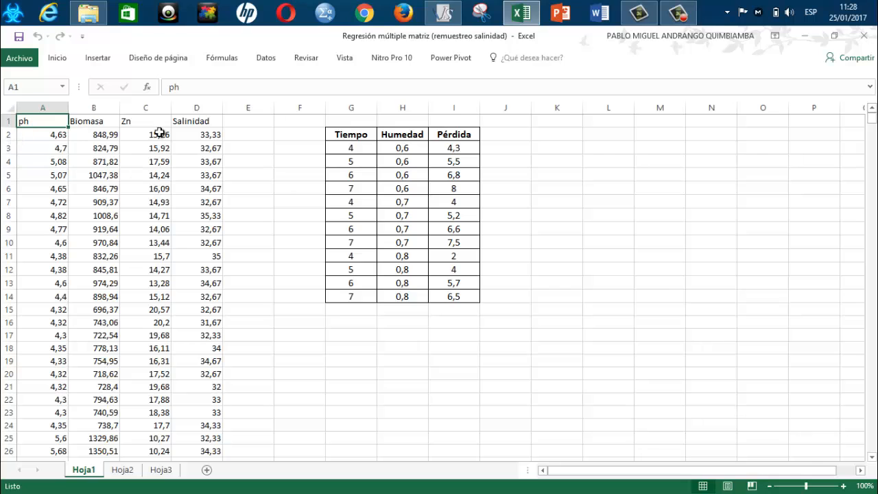
drag(873, 118, 873, 458)
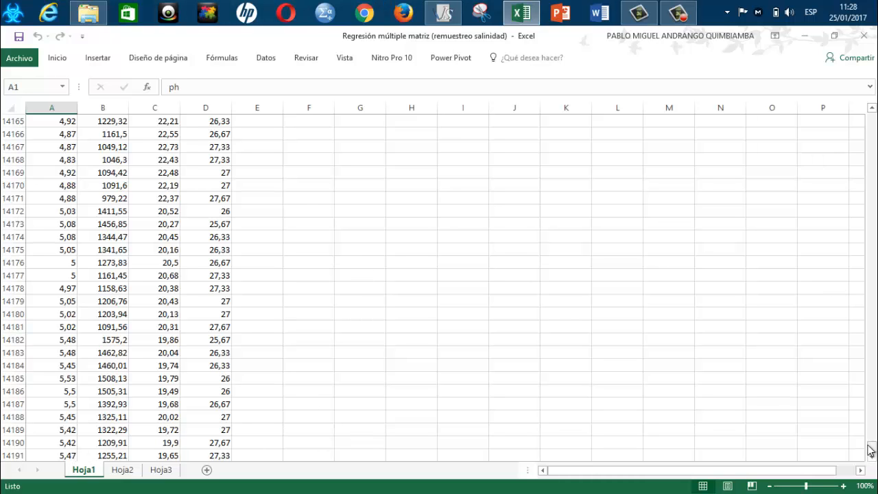
drag(871, 449, 872, 110)
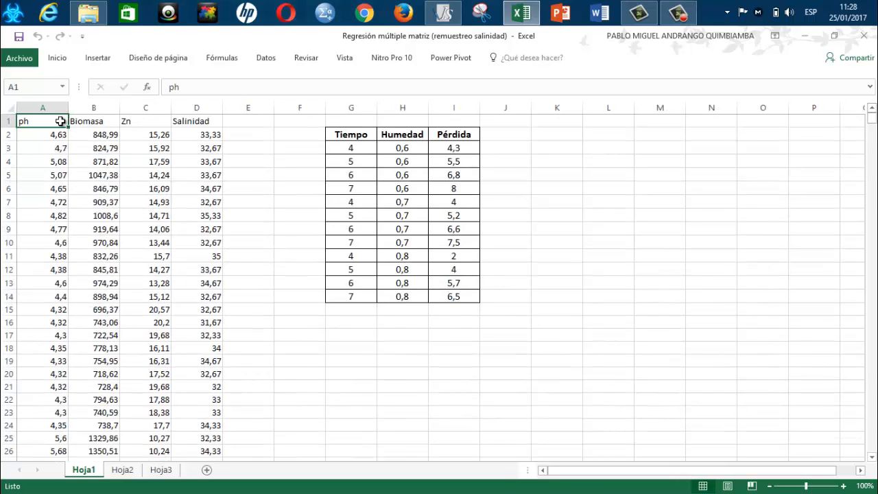
- Select the ph, Biomasa, Zn and Salinidad data with its headers on Hoja1, range A1:D14191, and copy it
key(shift+Right)
key(shift+Right)
key(shift+Right)
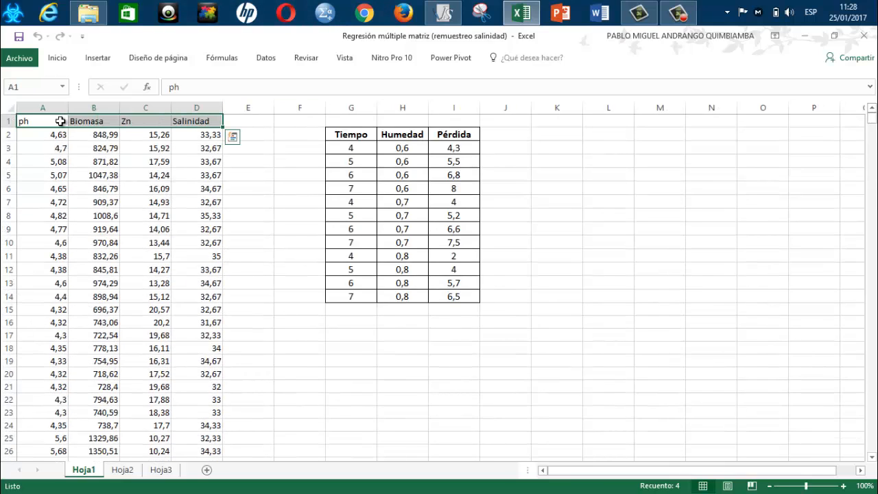
key(ctrl+Page_Down)
key(ctrl+Page_Down)
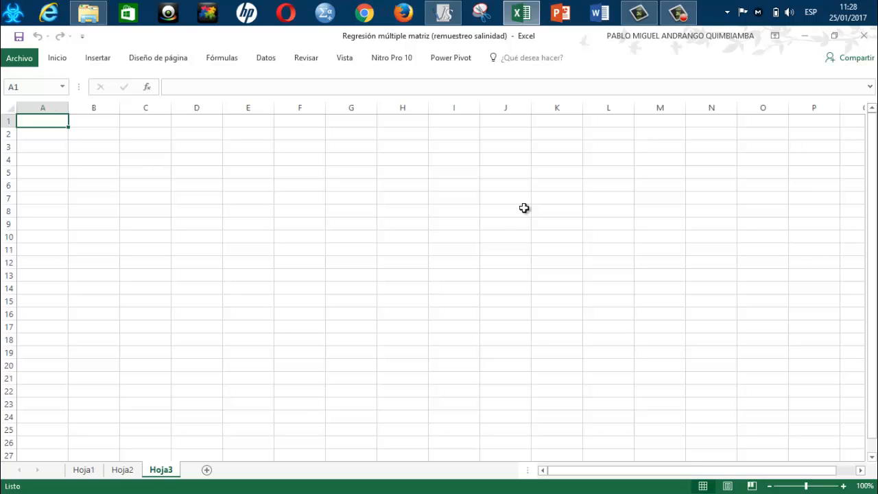
click(83, 469)
key(shift+Down)
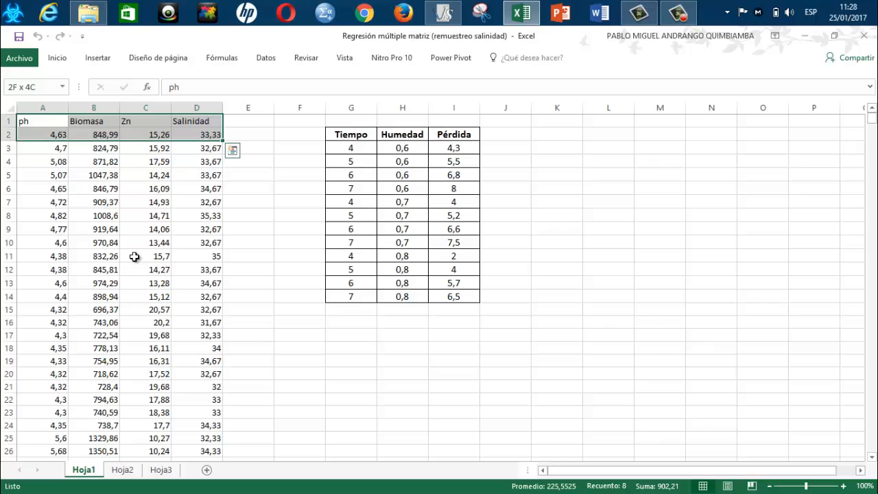
key(shift+Down)
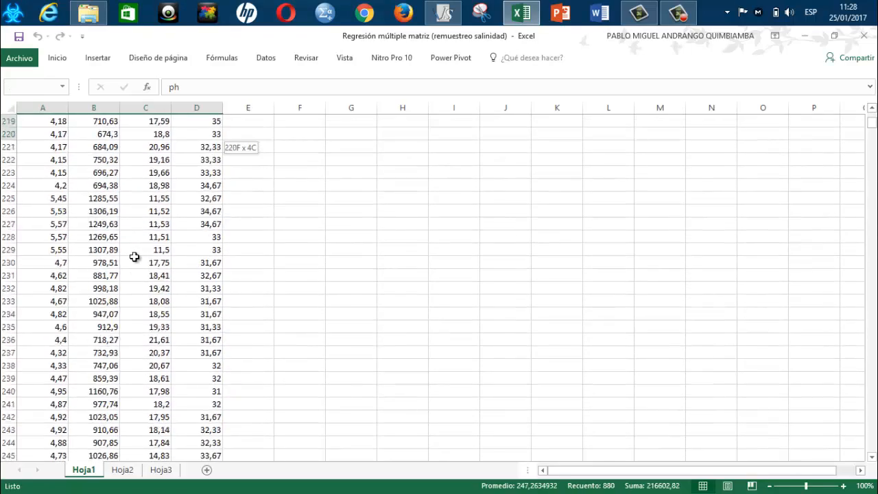
key(shift+Down)
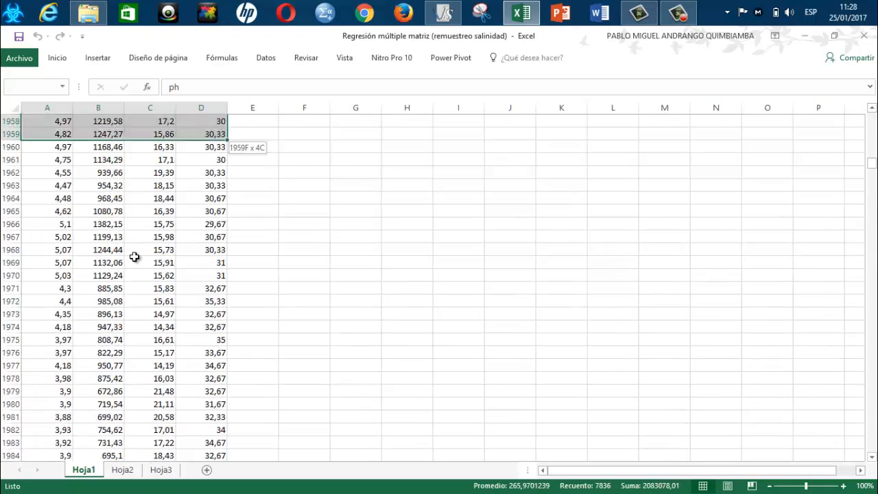
key(shift+Down)
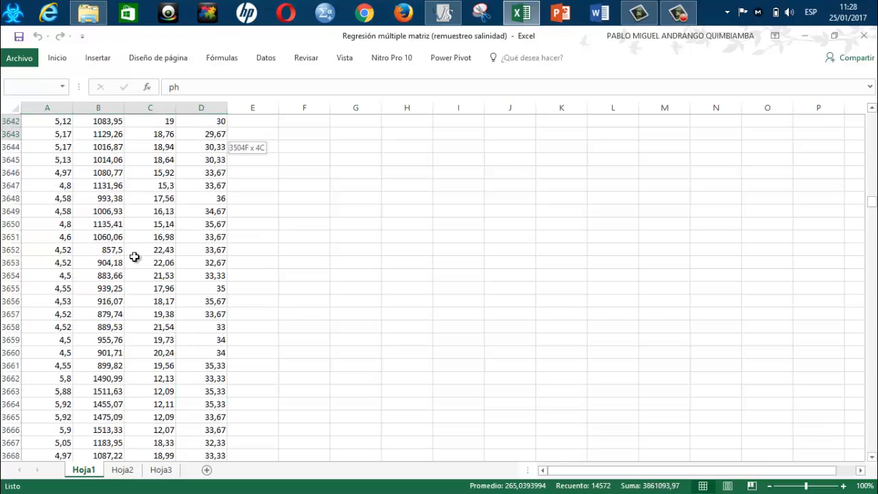
key(shift+Down)
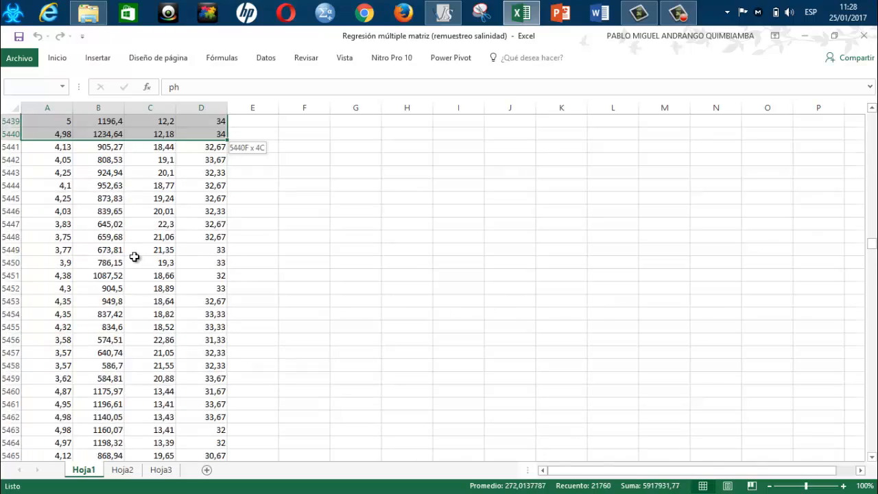
key(shift+Down)
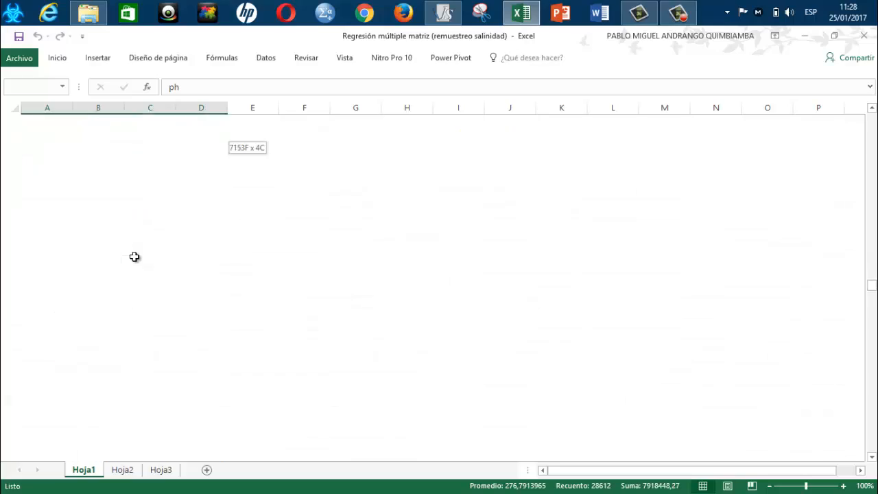
key(shift+Down)
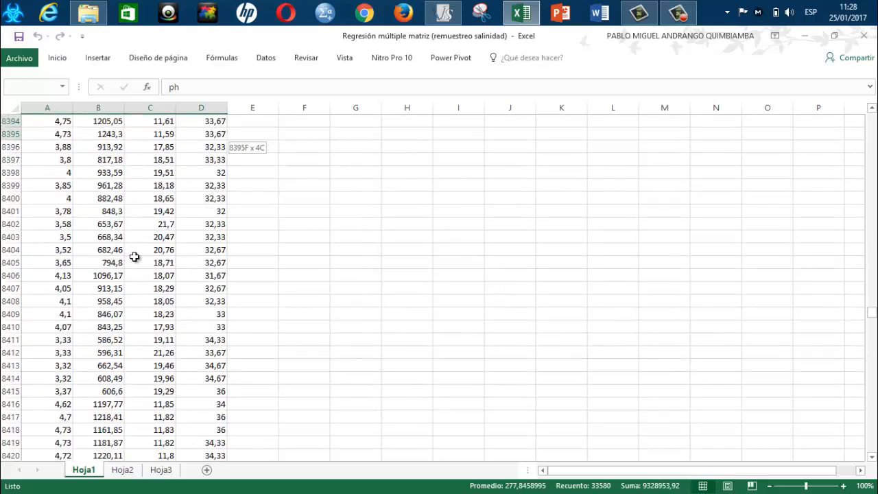
key(shift+Down)
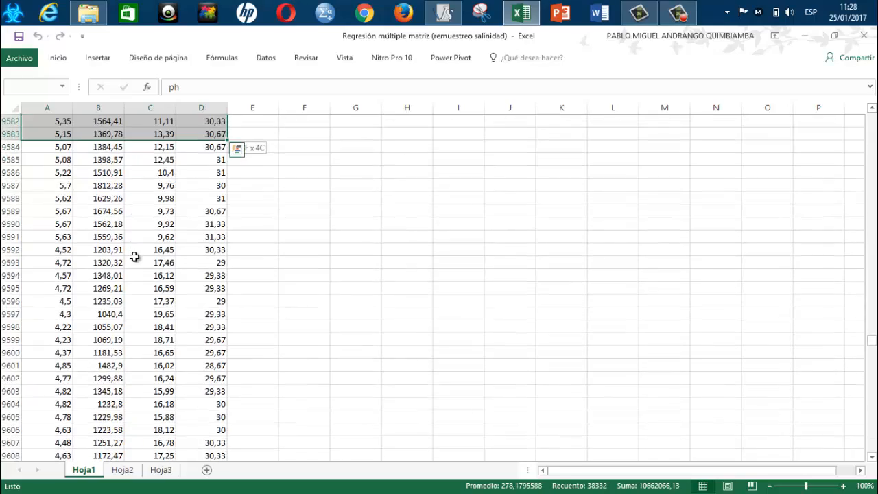
key(shift+Down)
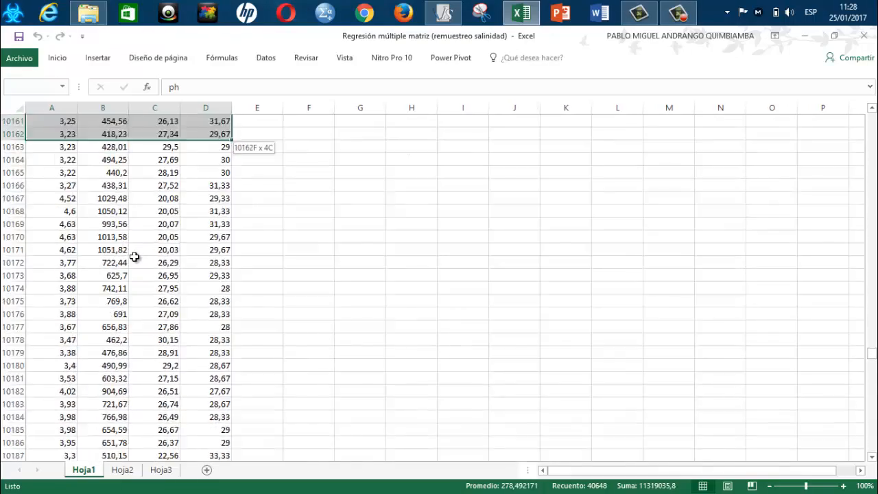
key(shift+Down)
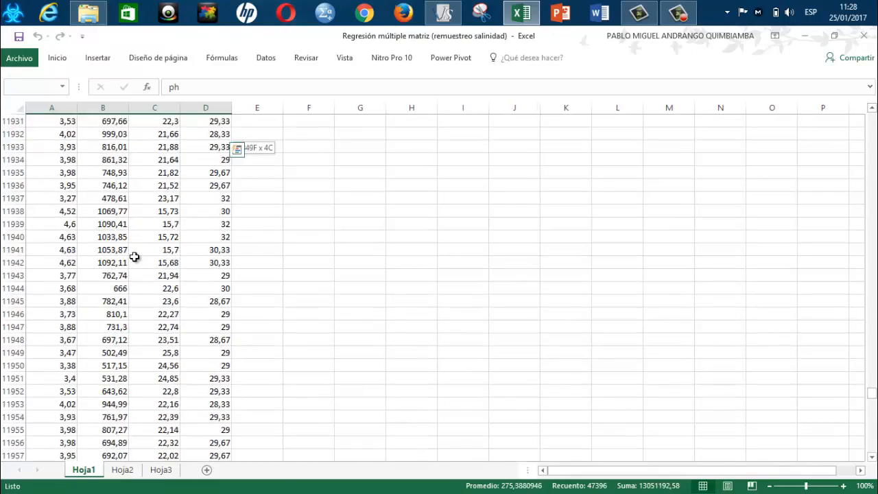
key(shift+Down)
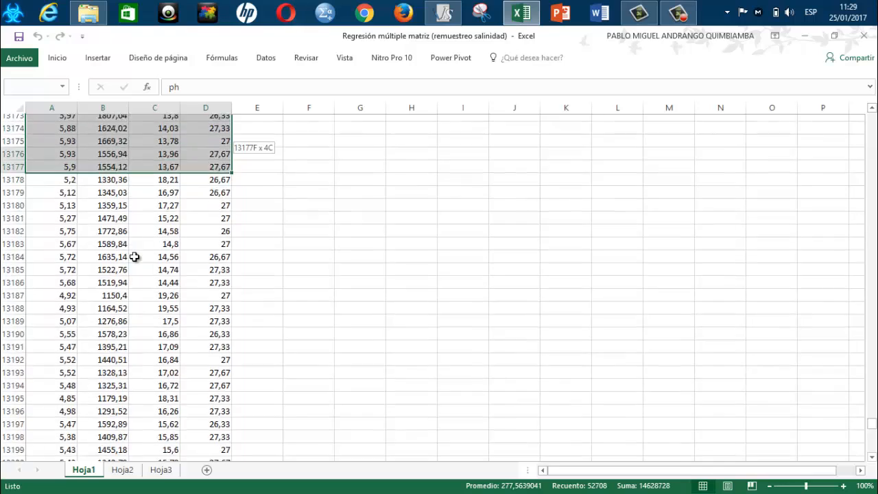
key(shift+Down)
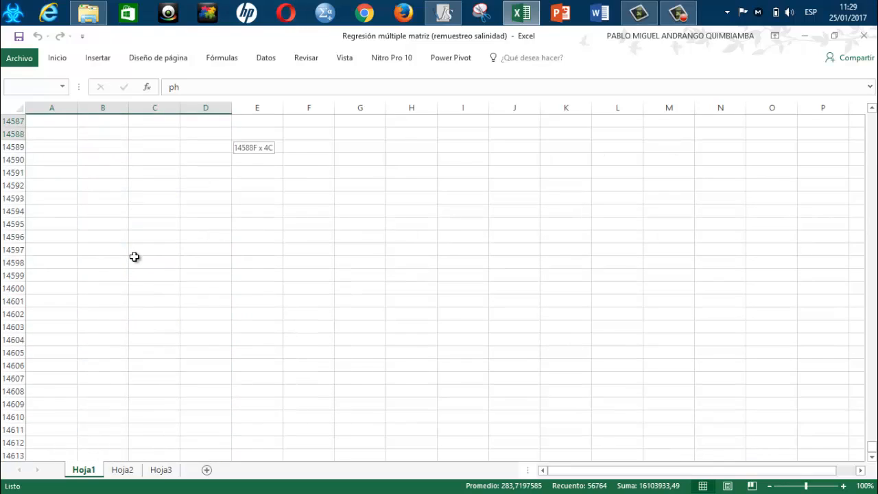
key(shift+Up)
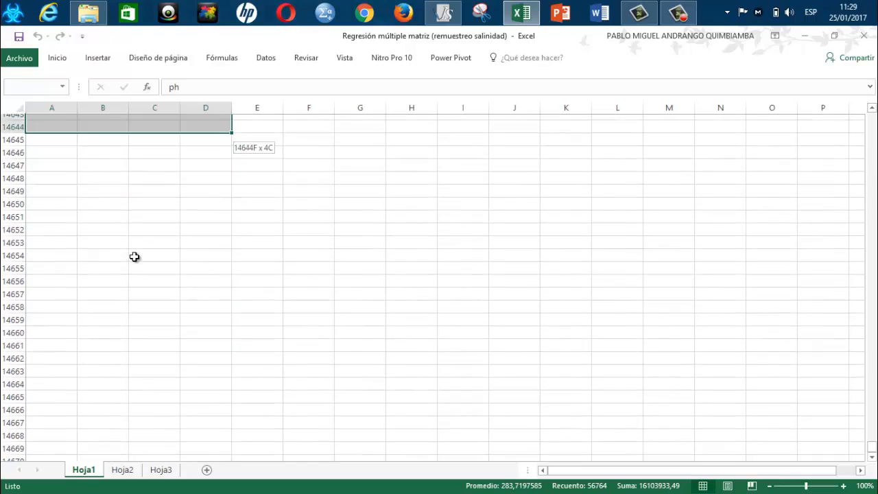
key(shift+Up)
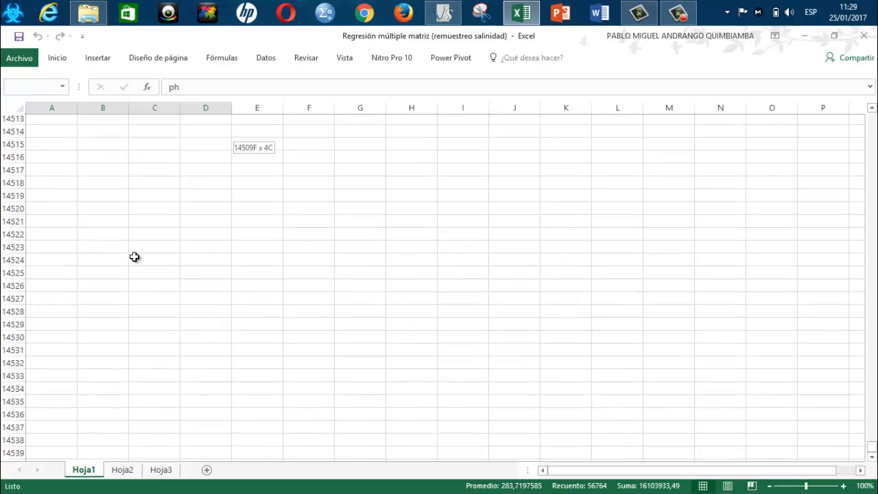
key(shift+Up)
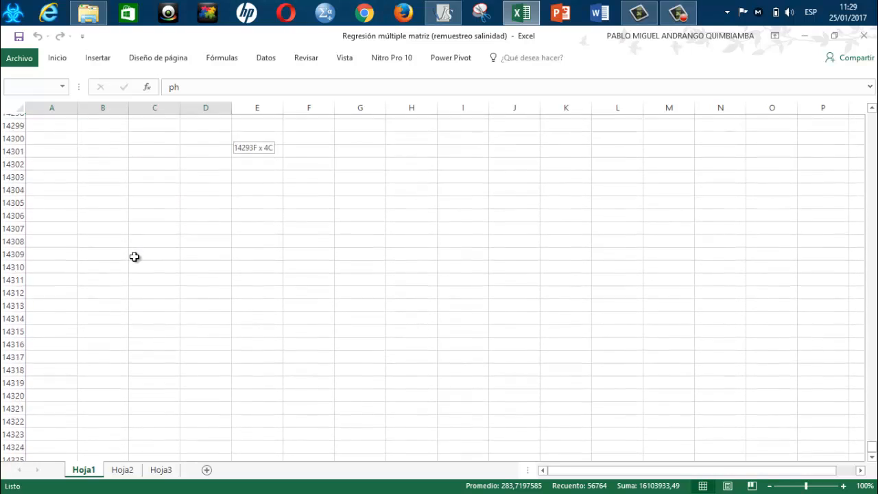
key(shift+Up)
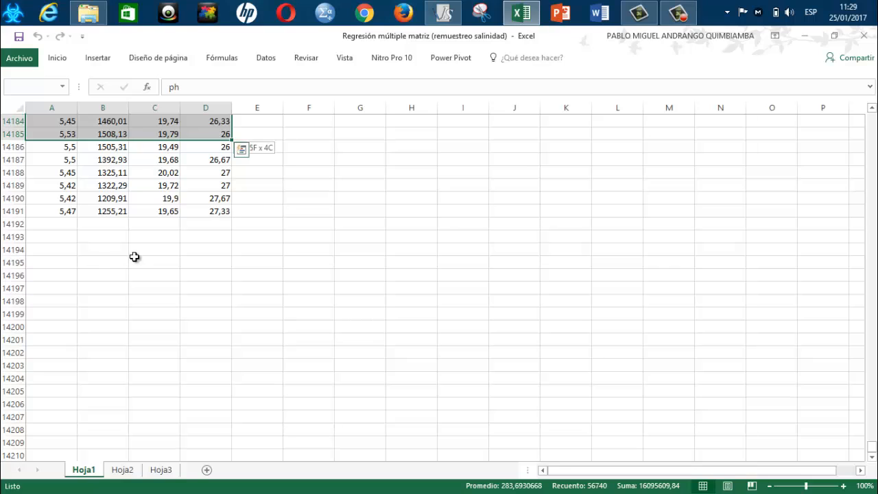
key(shift+Down)
key(shift+Down)
key(shift+Down)
key(shift+Down)
key(shift+Down)
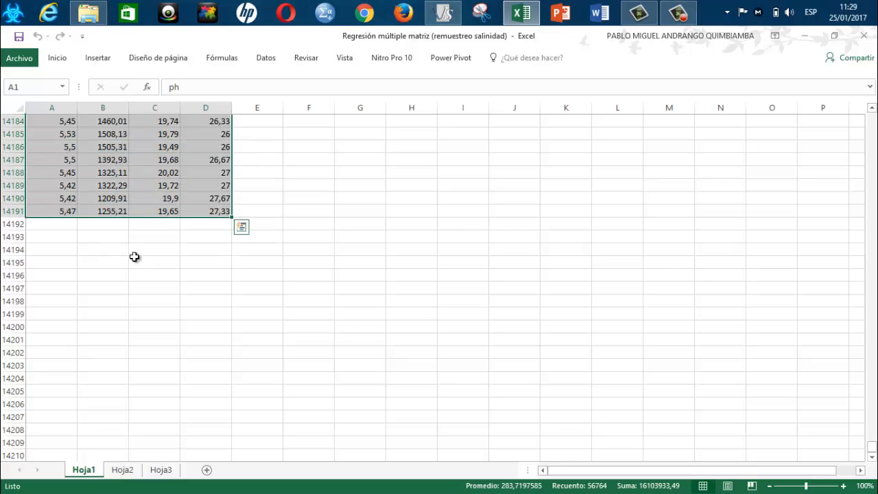
key(ctrl+c)
- Switch to InfoStat, create a new table and paste the copied data with its column names
key(alt+Tab)
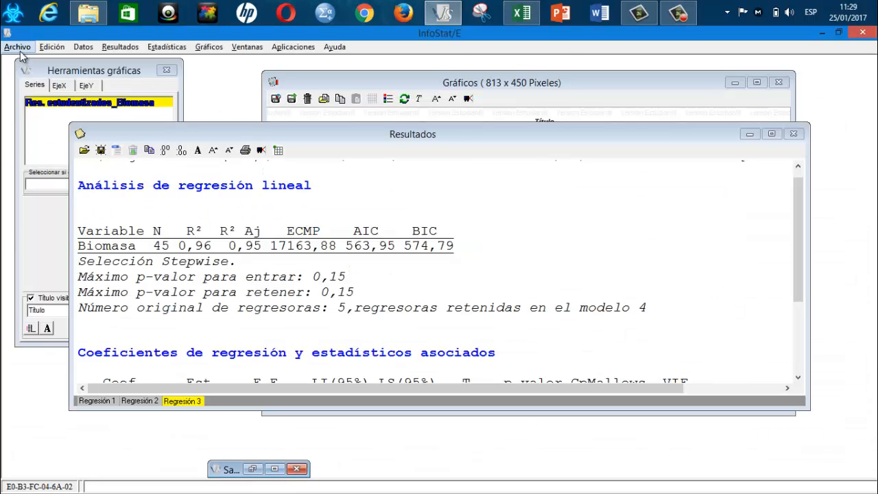
click(17, 47)
click(32, 62)
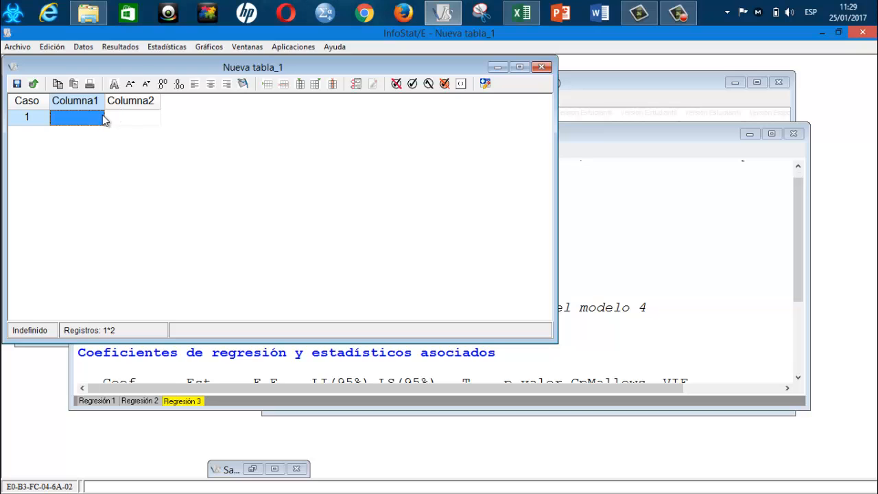
right_click(104, 118)
click(137, 92)
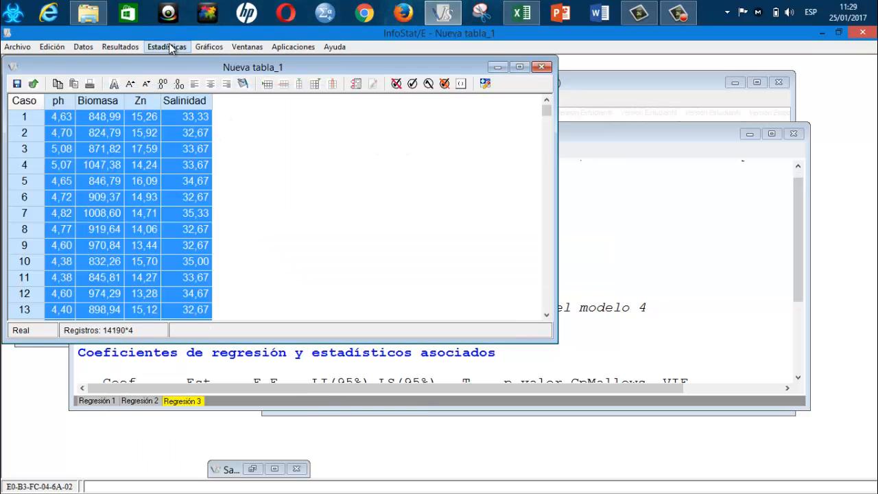
- Start a linear regression analysis on the new table with Biomasa as the dependent variable
click(168, 46)
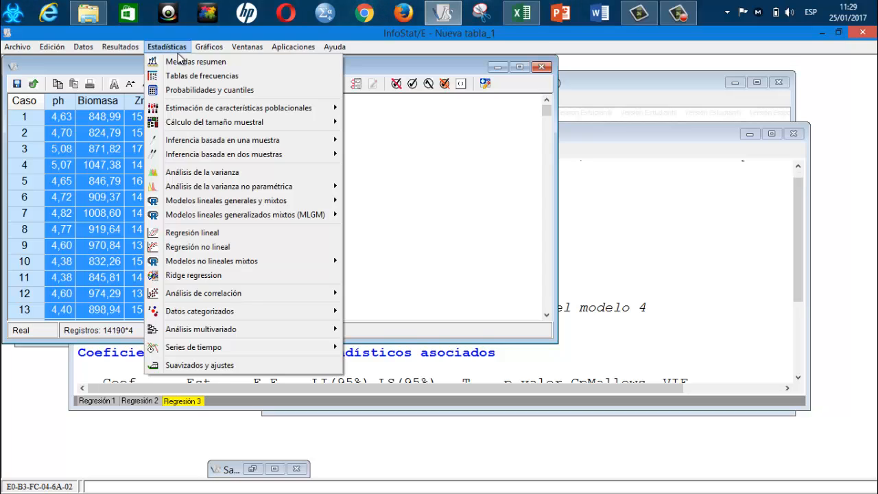
mouse_move(232, 267)
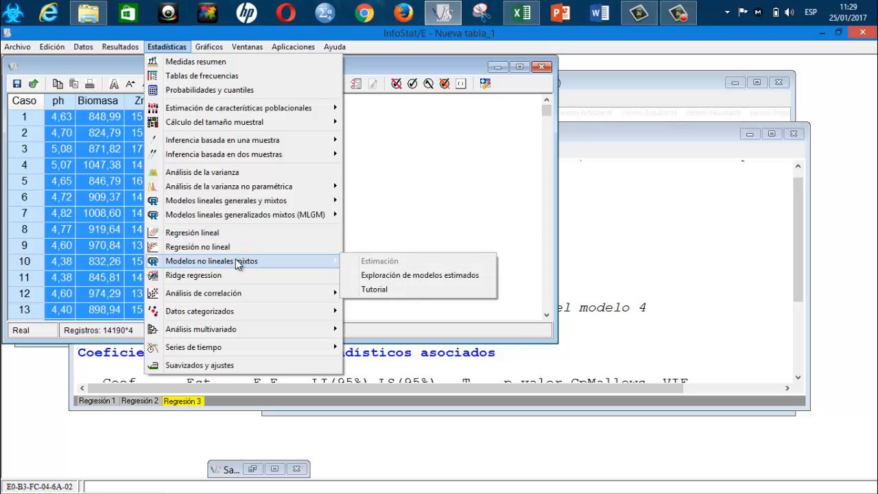
mouse_move(237, 292)
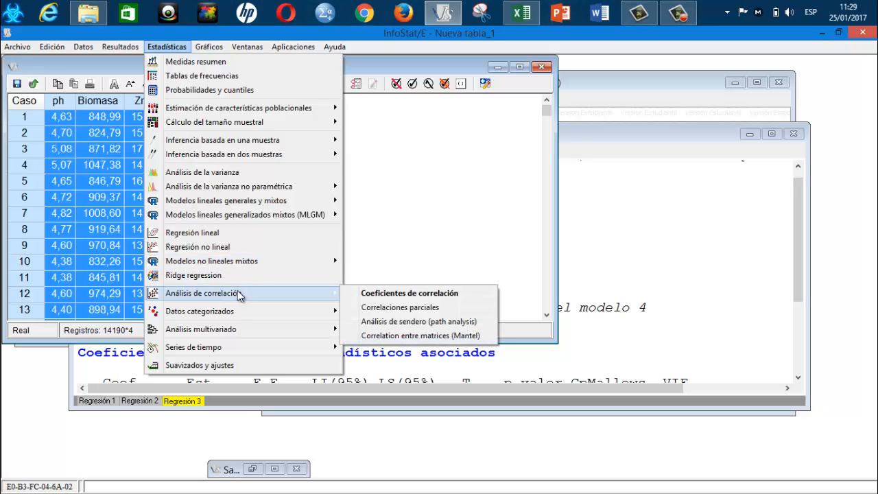
click(220, 234)
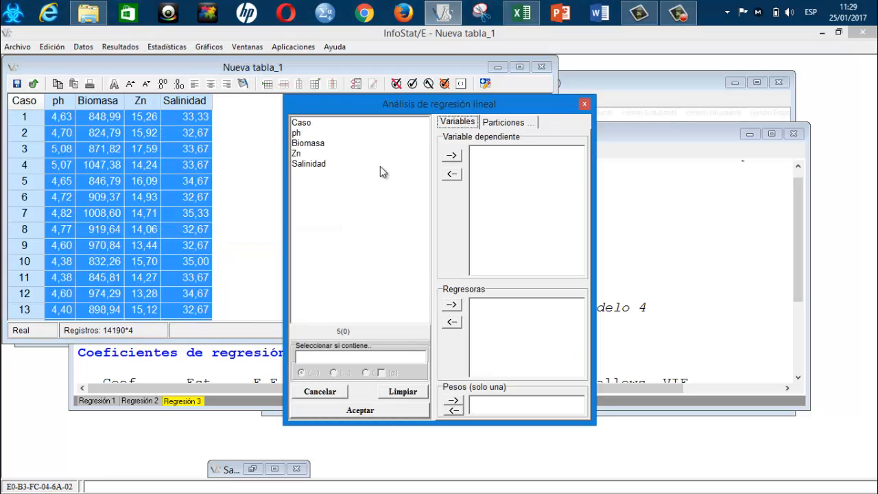
click(317, 163)
click(312, 133)
click(309, 143)
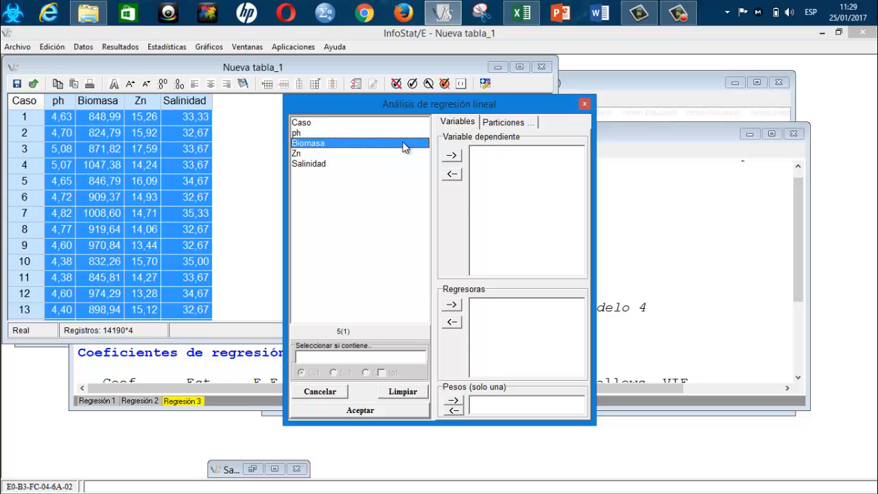
click(451, 155)
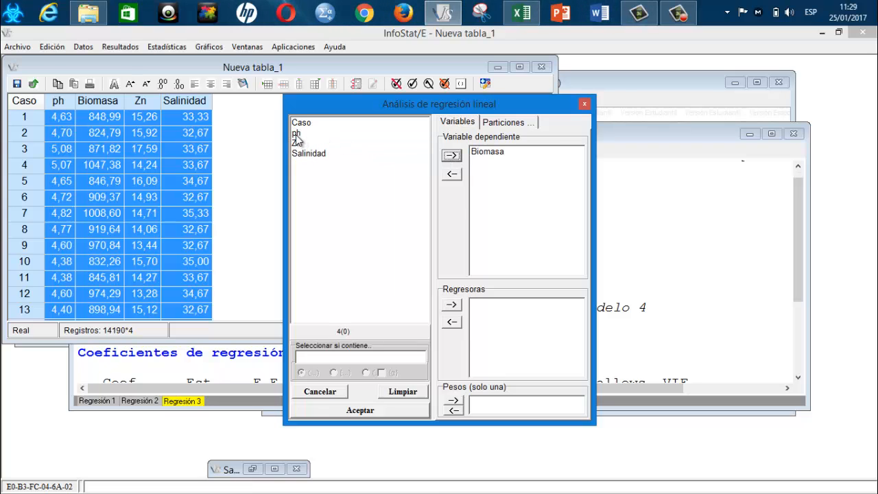
- Add ph, Zn and Salinidad as regressors and accept the variable selection
click(295, 134)
key(shift+Down)
key(shift+Down)
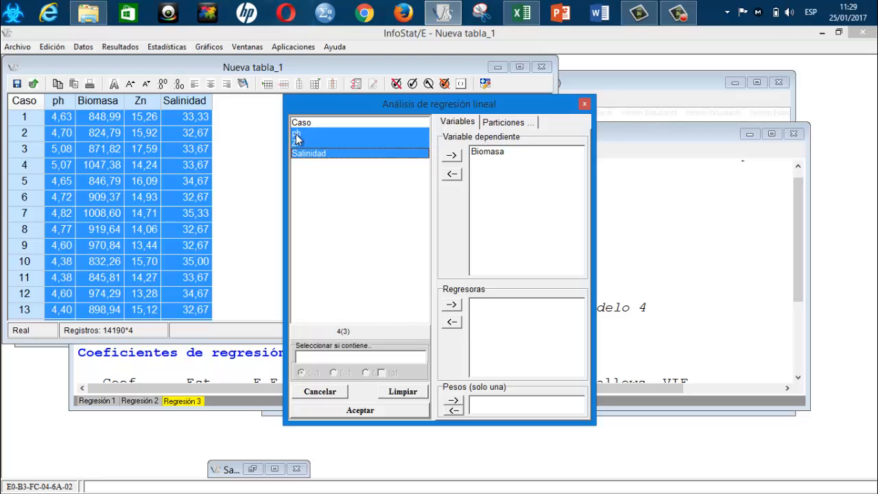
click(450, 303)
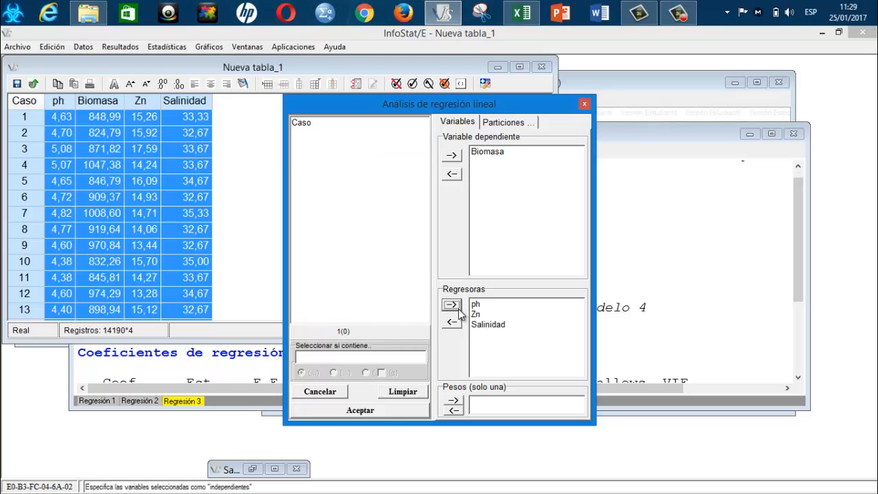
click(360, 414)
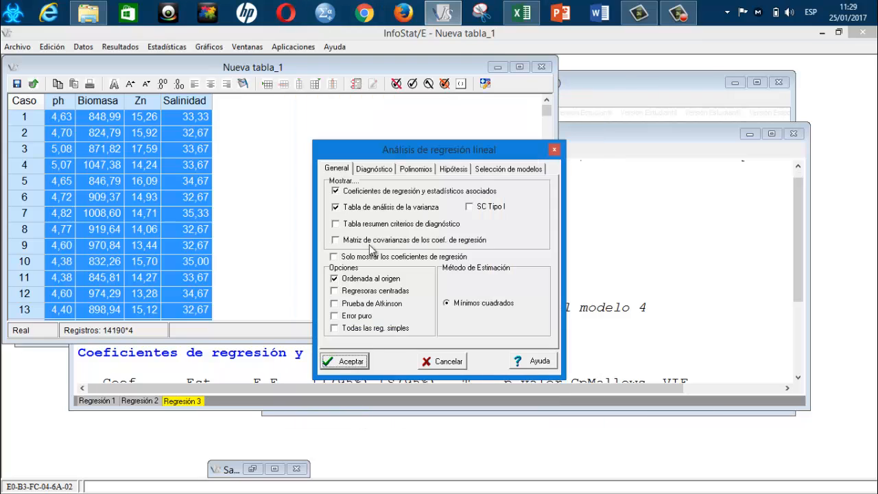
- Add the partial residuals plots (Residuos parciales) to the diagnostic graphs and run the regression
click(374, 169)
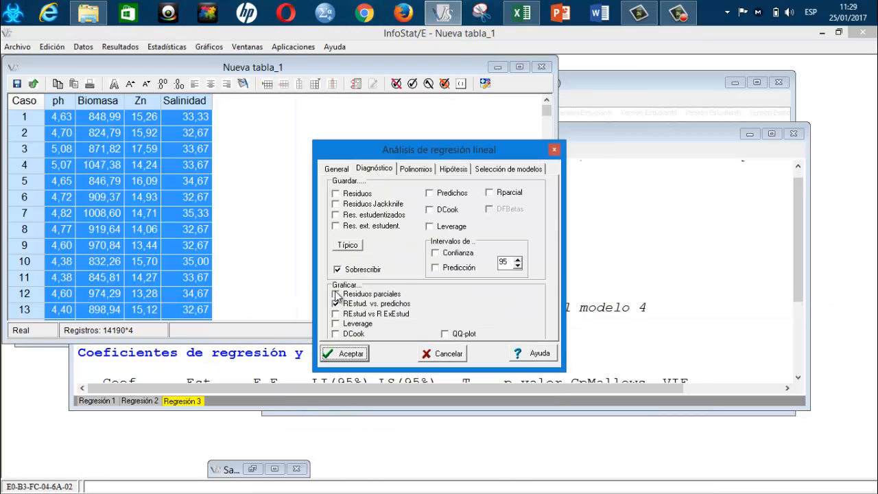
click(336, 294)
click(349, 354)
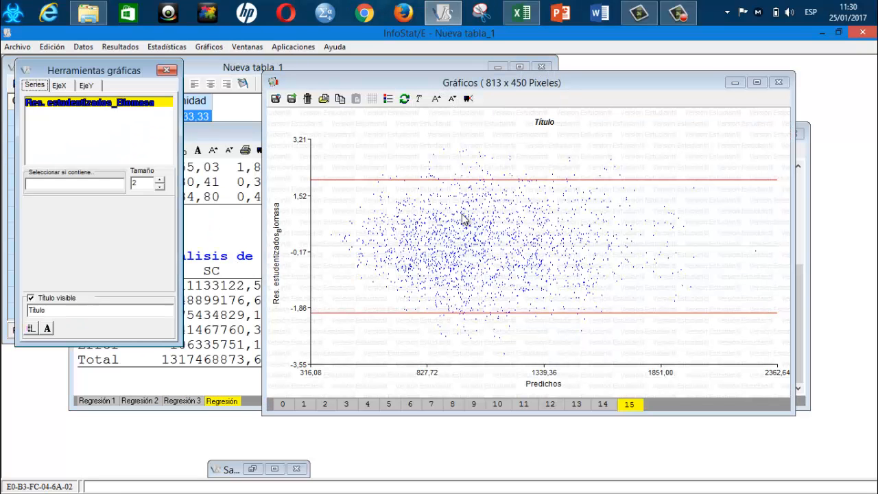
- Browse graphs 13, 12 and 11, and return to the partial residuals plot of Biomasa against ph
click(576, 406)
click(551, 406)
click(531, 406)
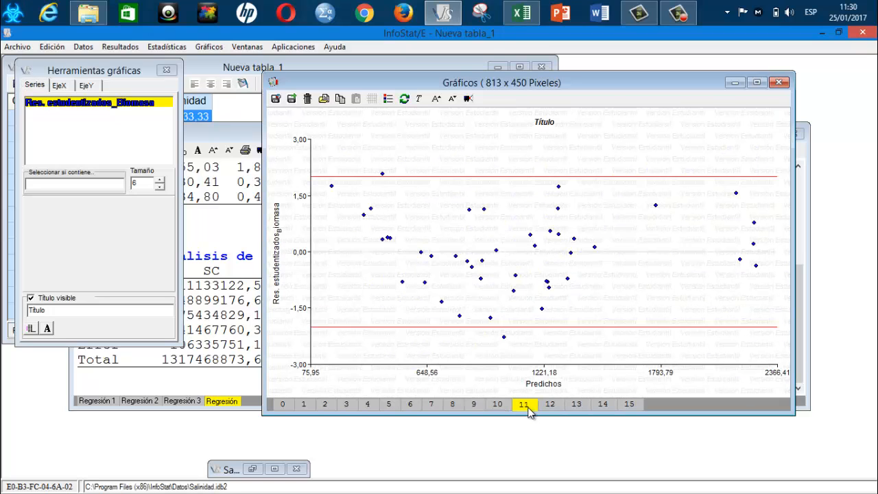
click(549, 406)
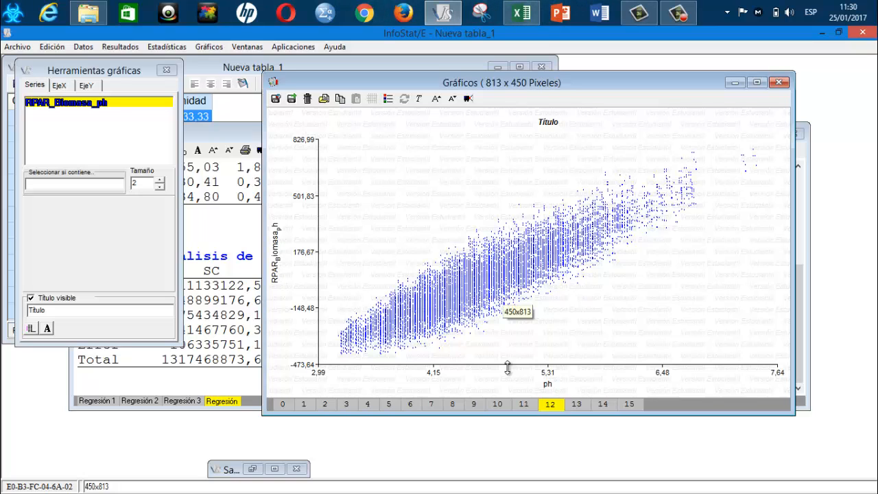
- Compare the partial residuals plots of Biomasa against ph, Zn and Salinidad and the studentized residuals plot in graphs 12 to 15
click(575, 405)
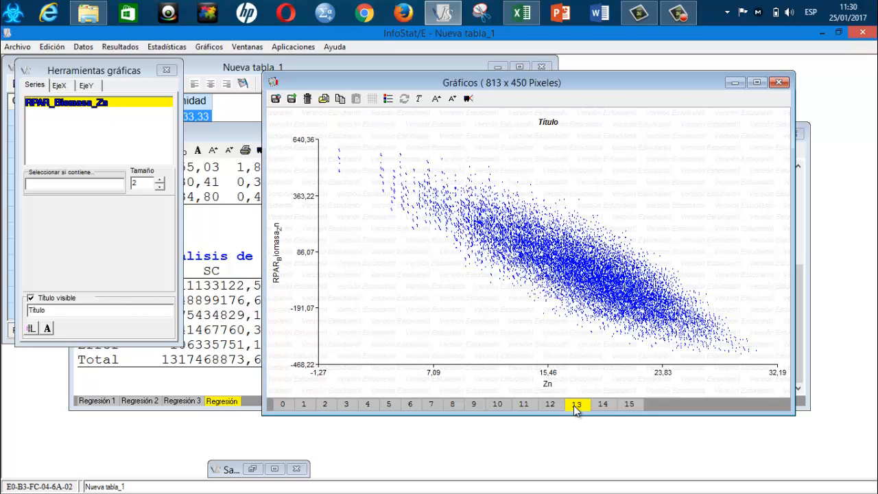
click(602, 404)
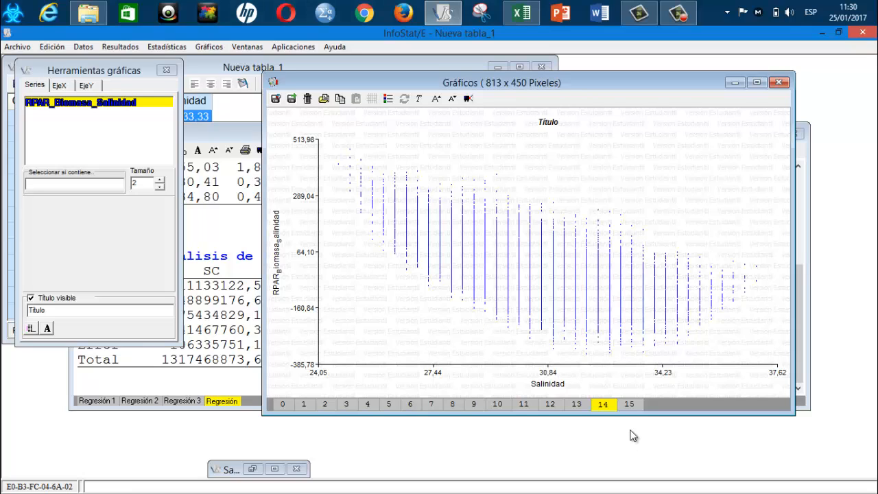
click(633, 404)
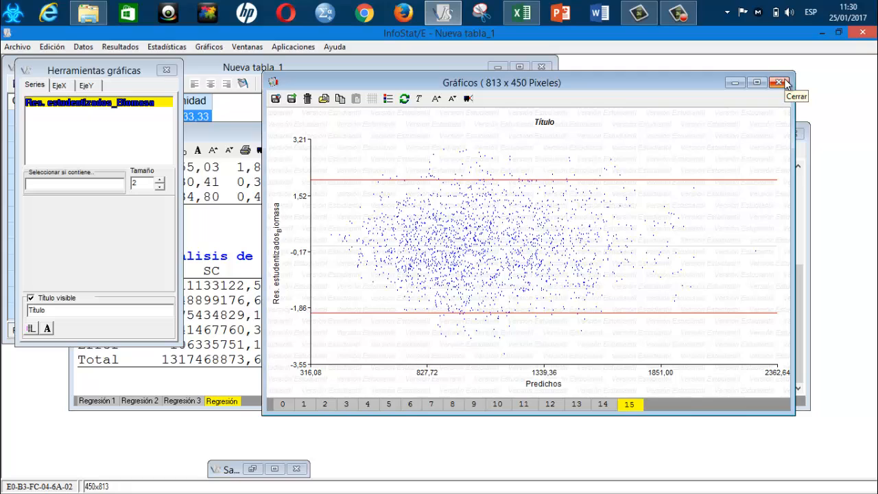
click(596, 406)
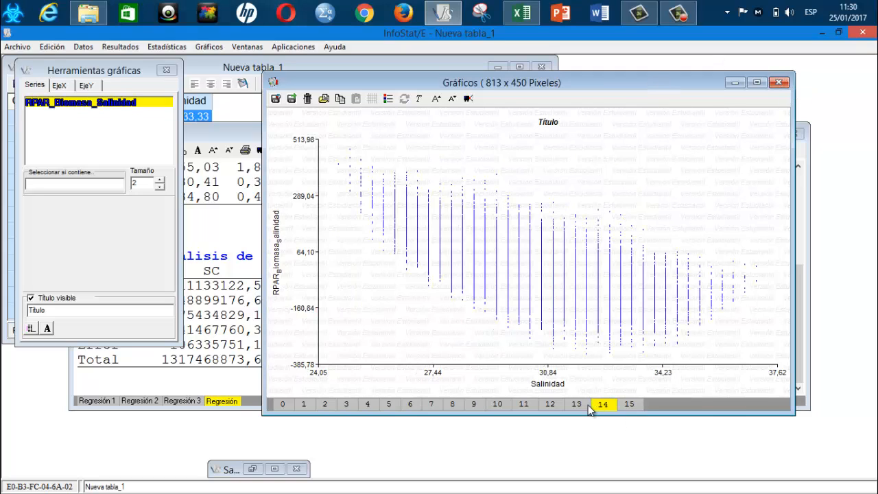
click(579, 404)
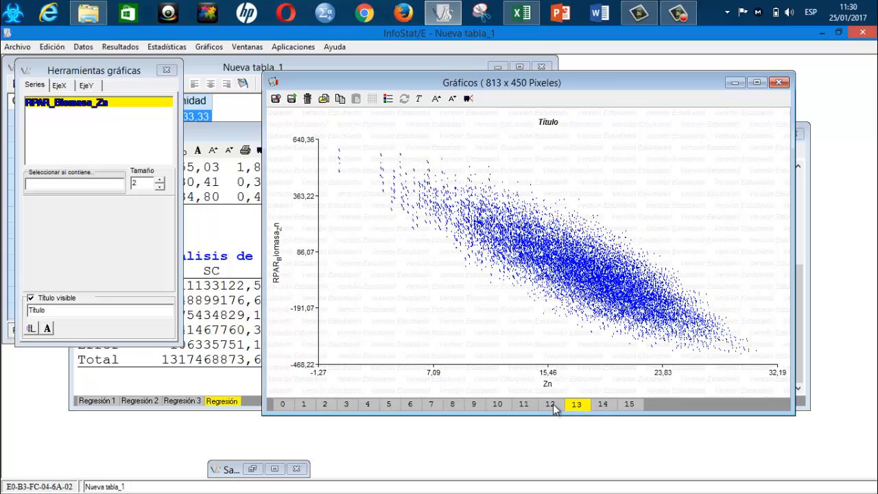
click(550, 405)
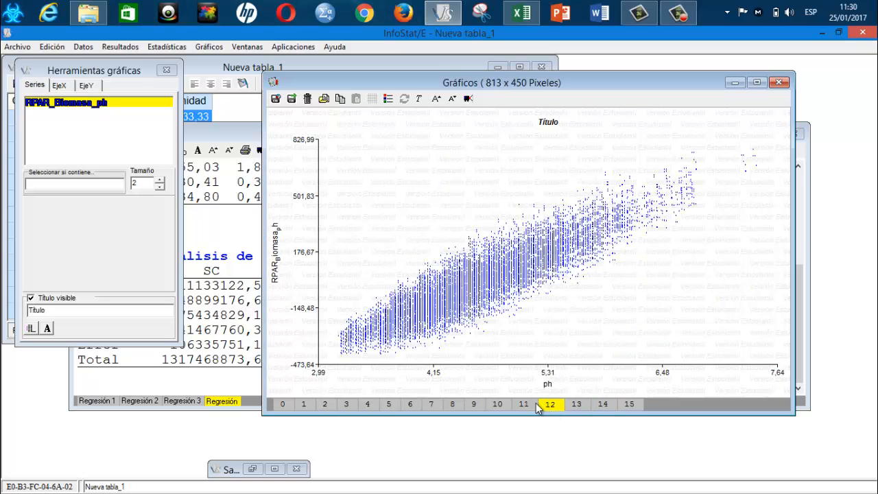
click(580, 407)
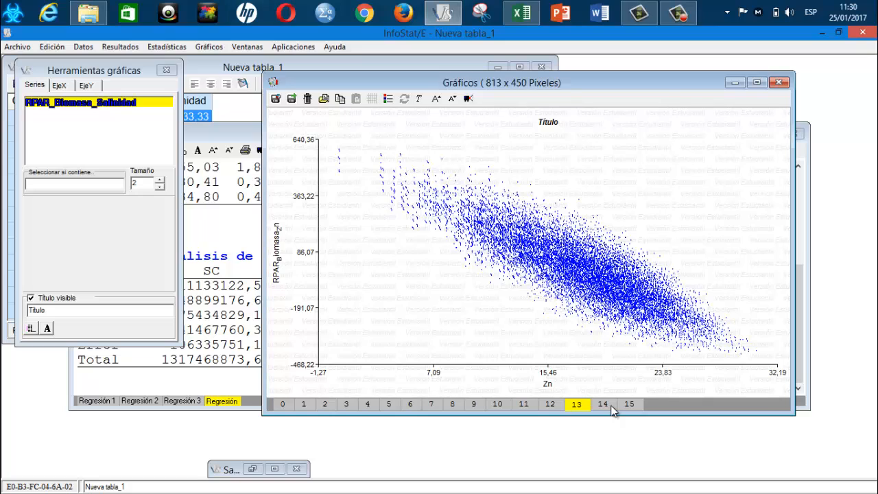
click(606, 408)
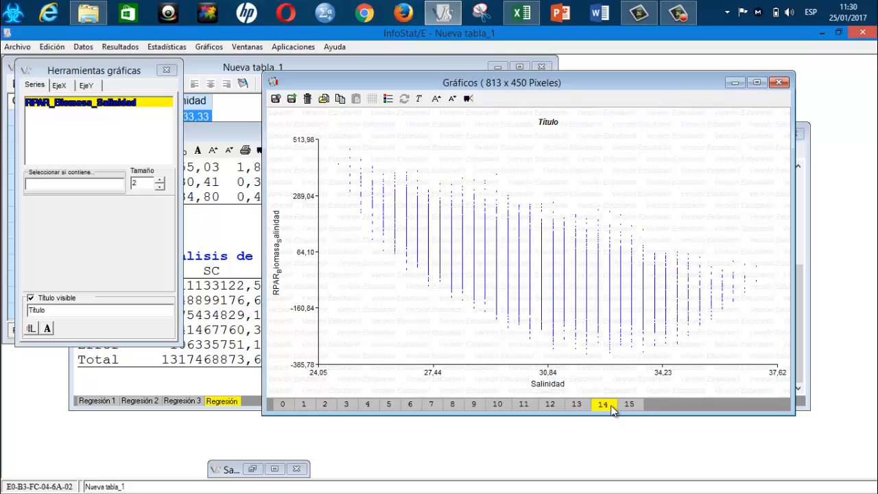
- Minimize the graphs window and create histograms of ph, Zn and Salinidad from the new table
click(733, 83)
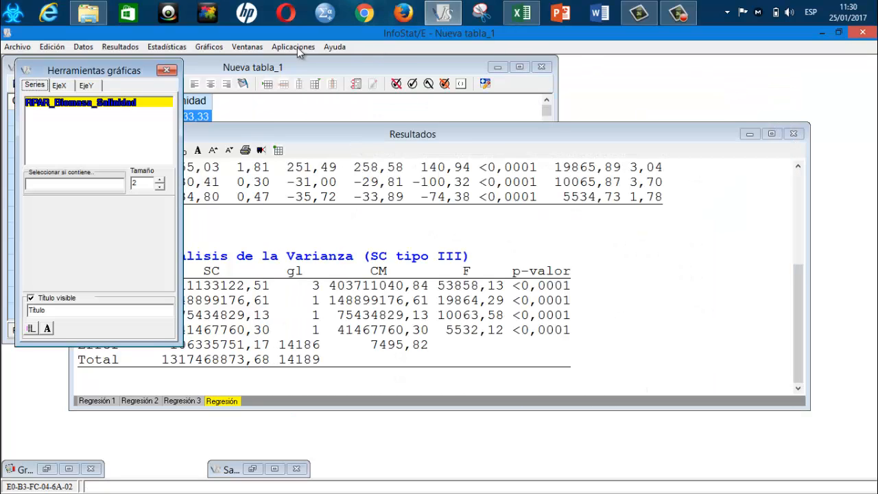
click(209, 46)
click(209, 47)
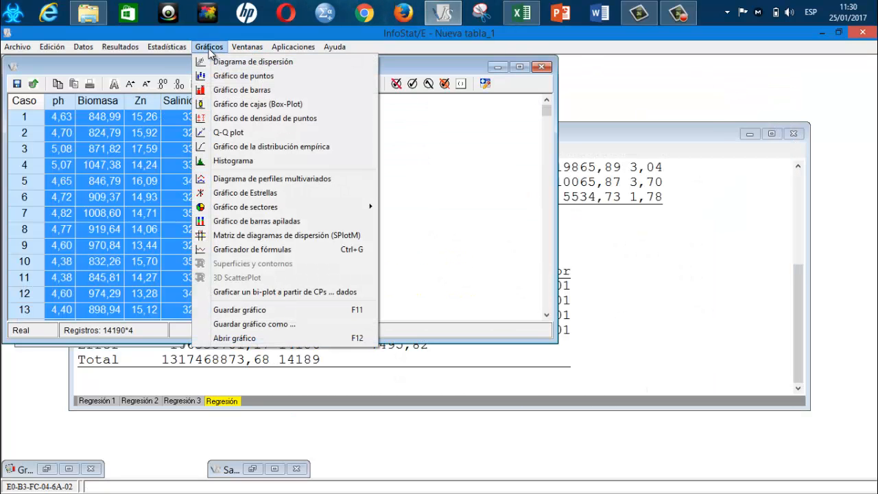
click(258, 160)
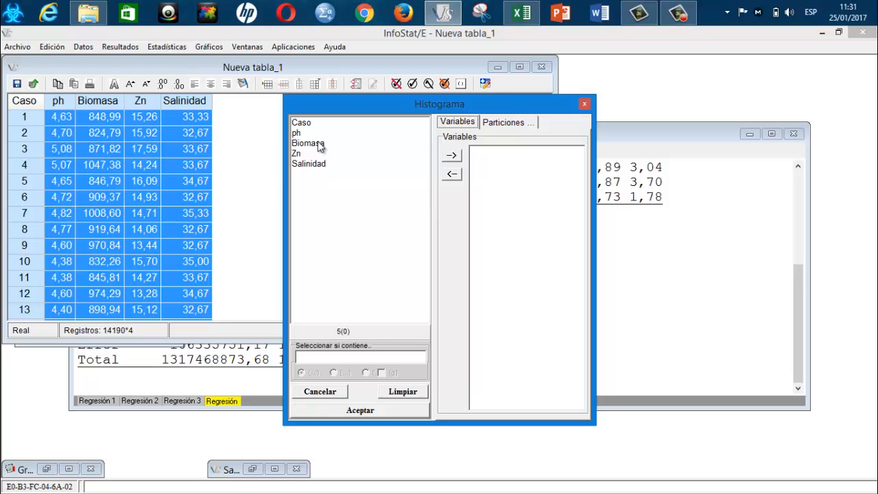
click(320, 146)
key(Up)
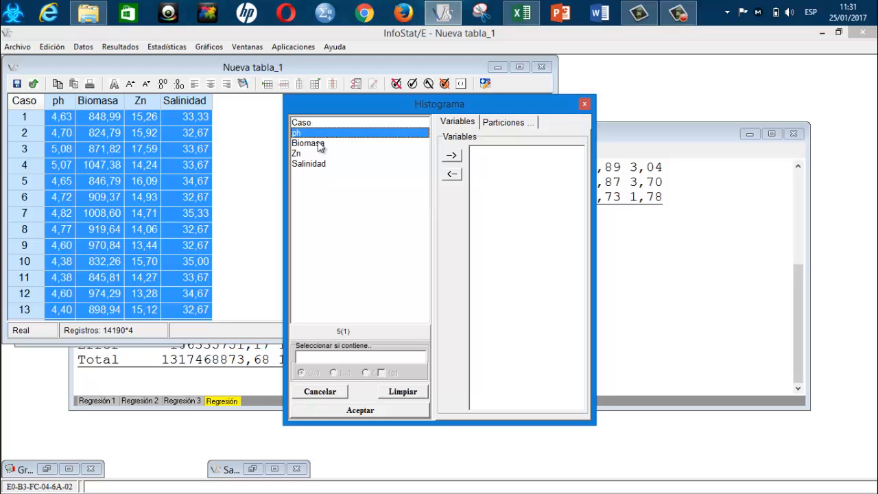
click(451, 155)
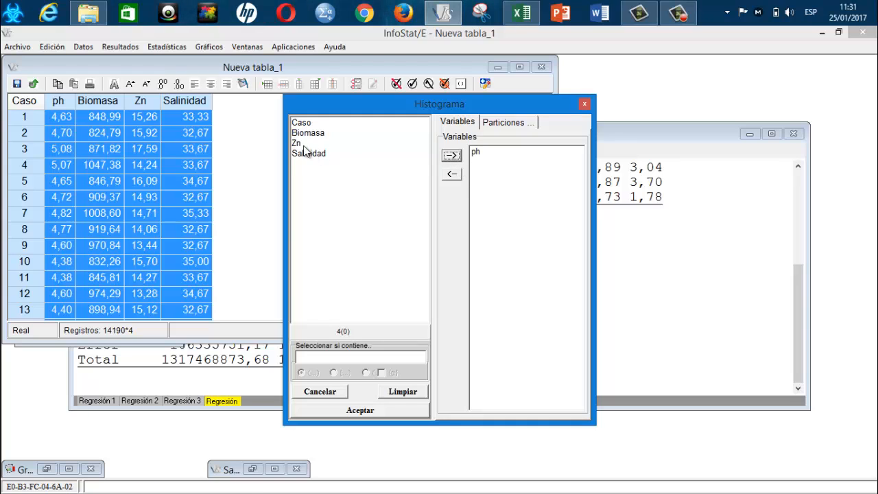
click(302, 144)
click(451, 155)
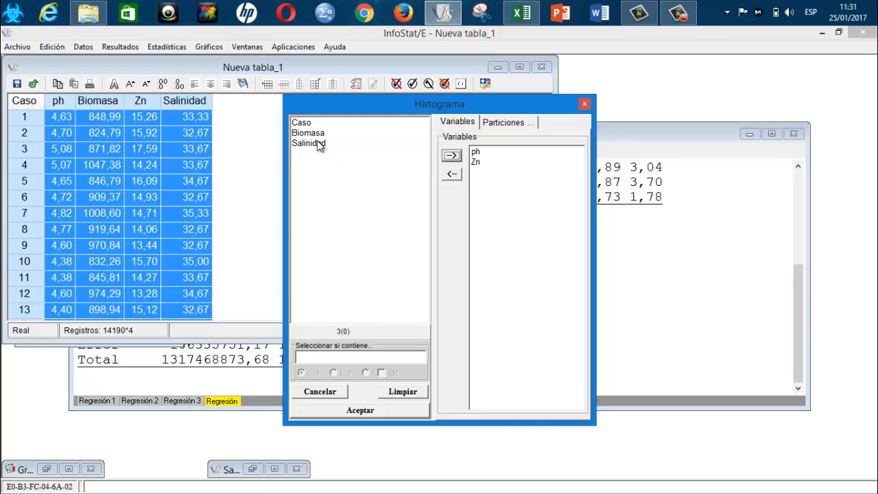
click(319, 144)
click(451, 155)
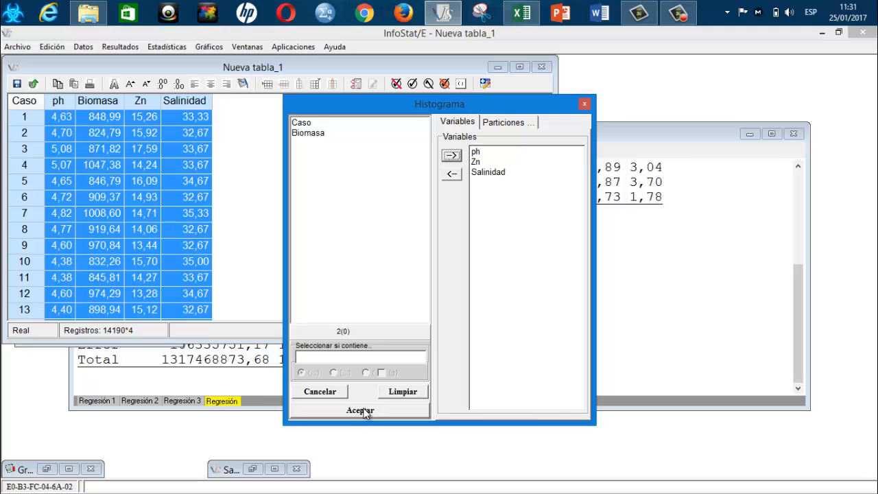
click(360, 410)
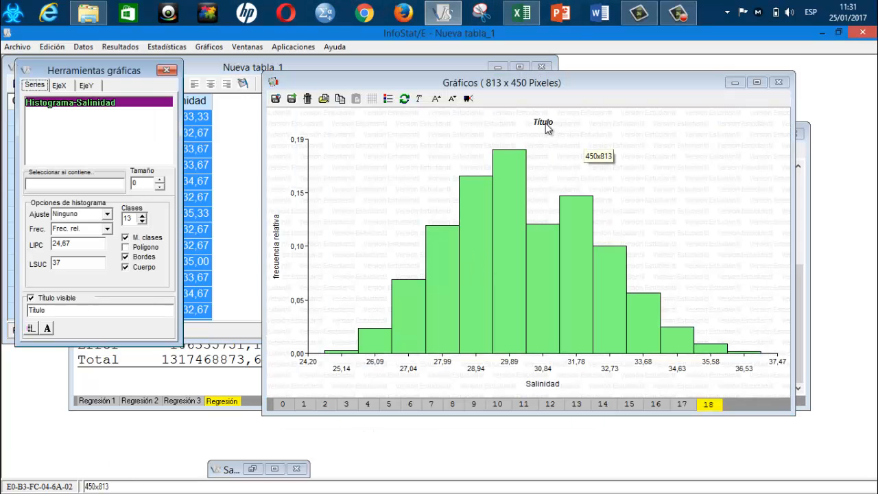
- Remove the titles from the Salinidad histogram and the ph histogram in graph 16
click(548, 128)
key(Delete)
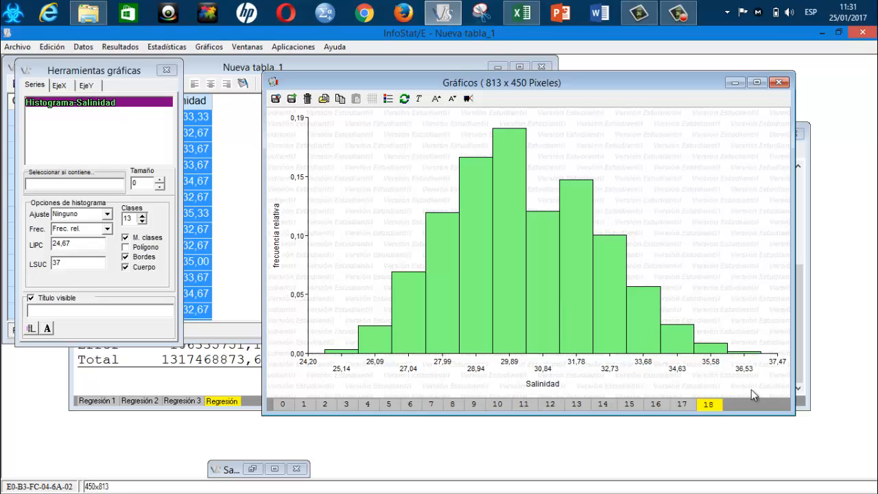
click(660, 404)
click(627, 405)
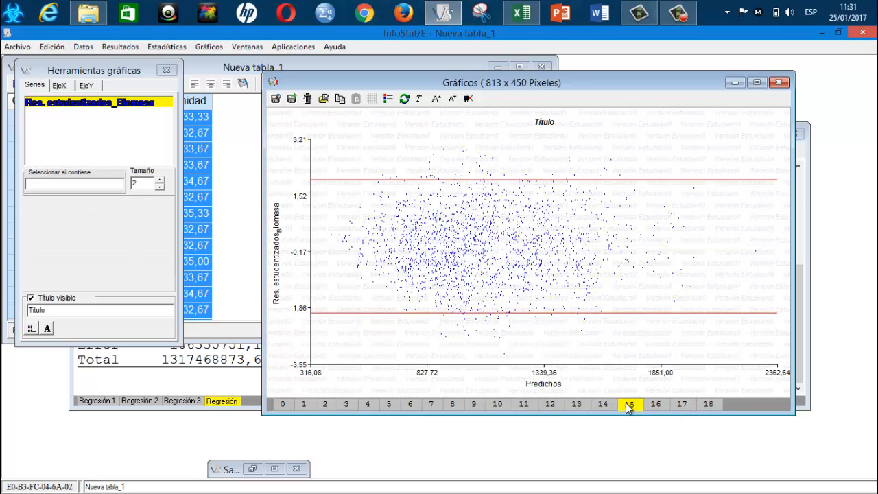
click(654, 404)
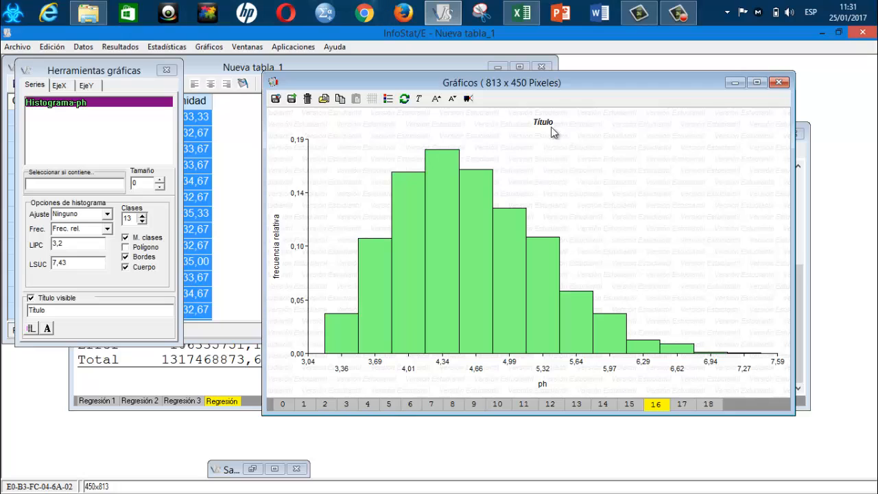
double_click(543, 121)
key(BackSpace)
click(655, 234)
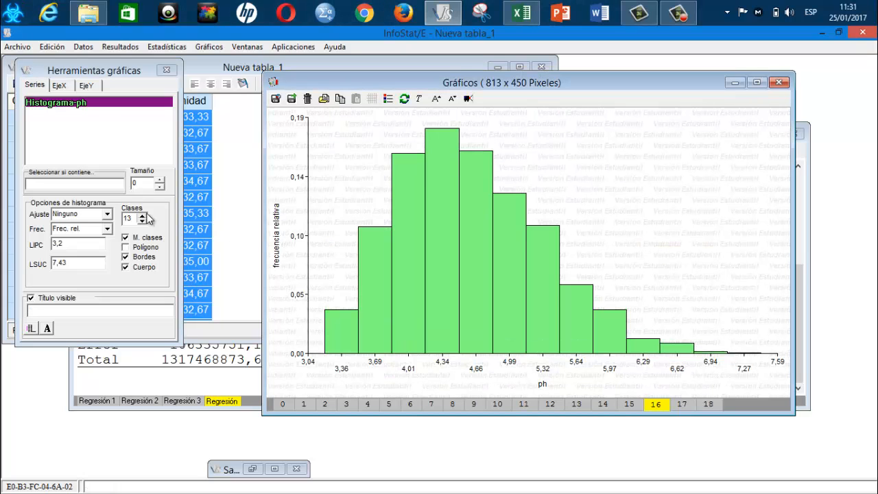
- Set the ph histogram to absolute frequencies (Frec. abs.) and add a Normal fit
click(107, 228)
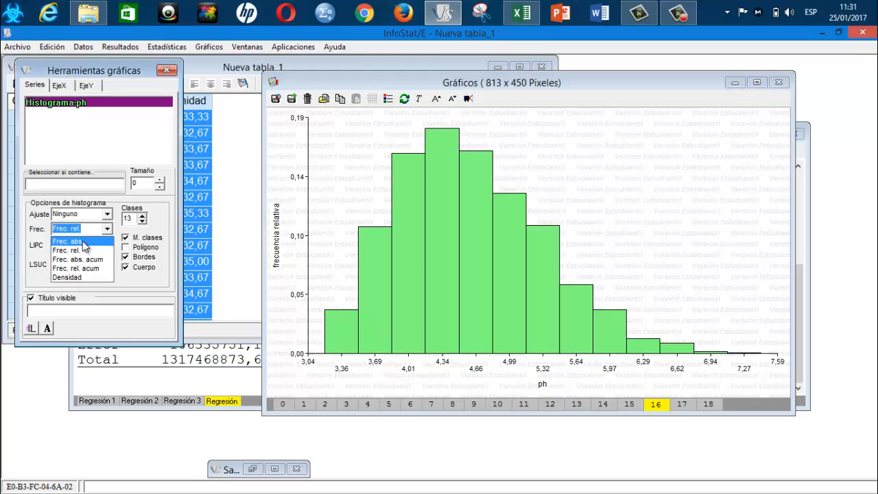
click(85, 239)
click(106, 216)
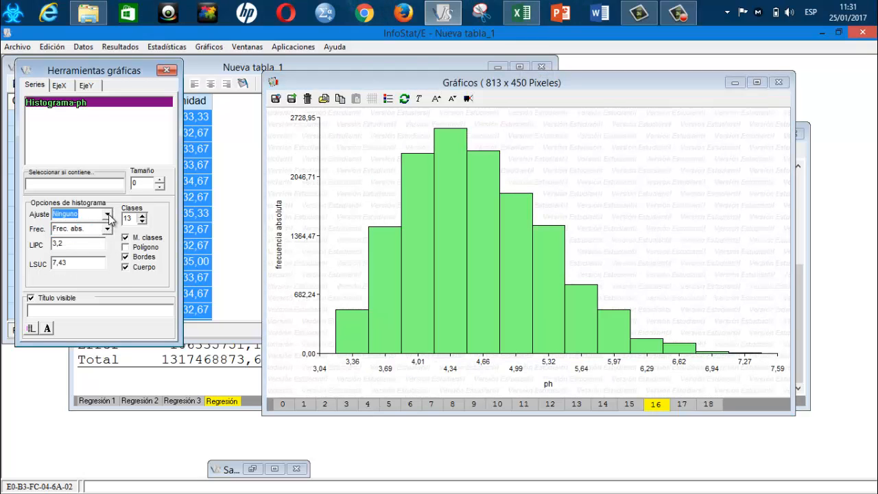
click(108, 215)
click(98, 235)
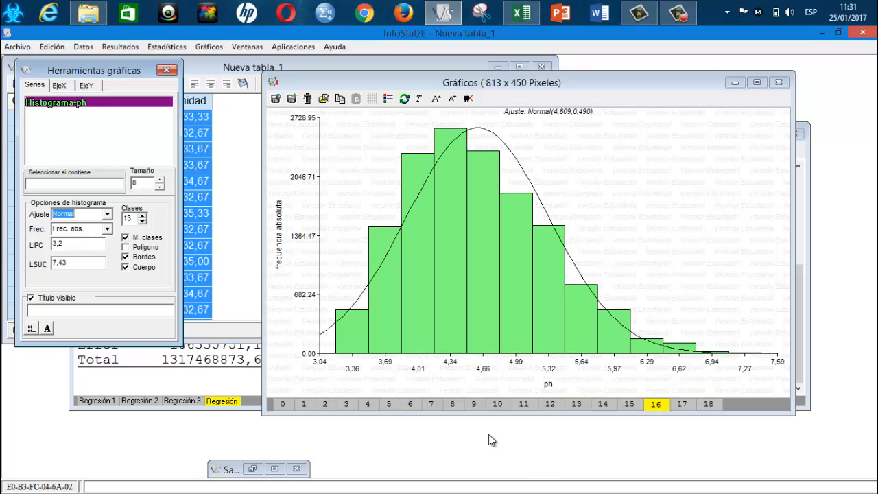
- Find the original pH histogram in graph 5 and compare it with the new ph histogram in graph 16
click(303, 408)
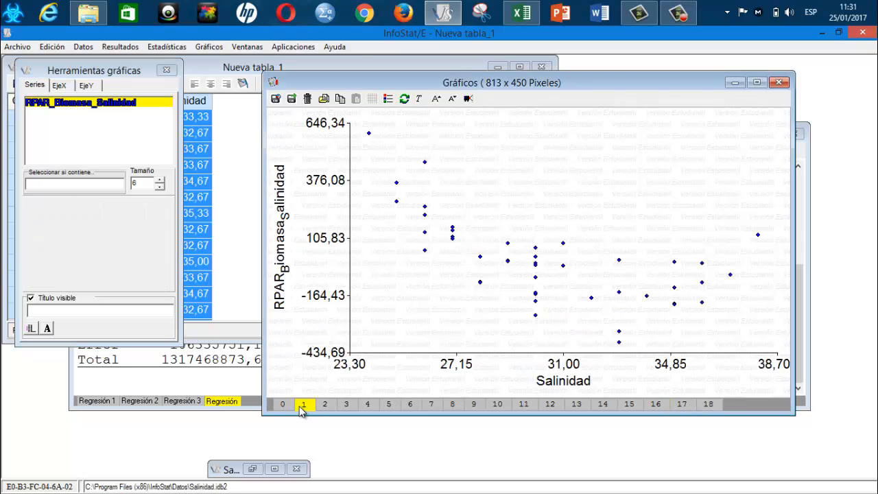
click(326, 405)
click(348, 406)
click(368, 405)
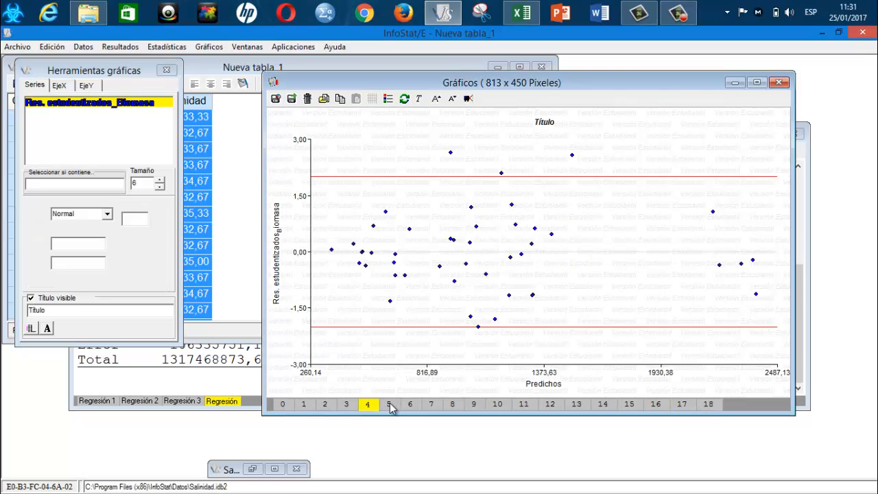
click(389, 405)
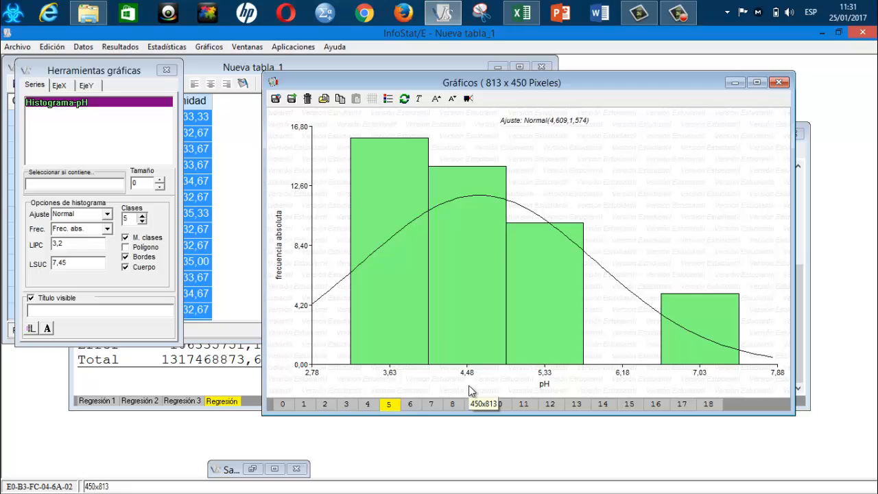
click(656, 404)
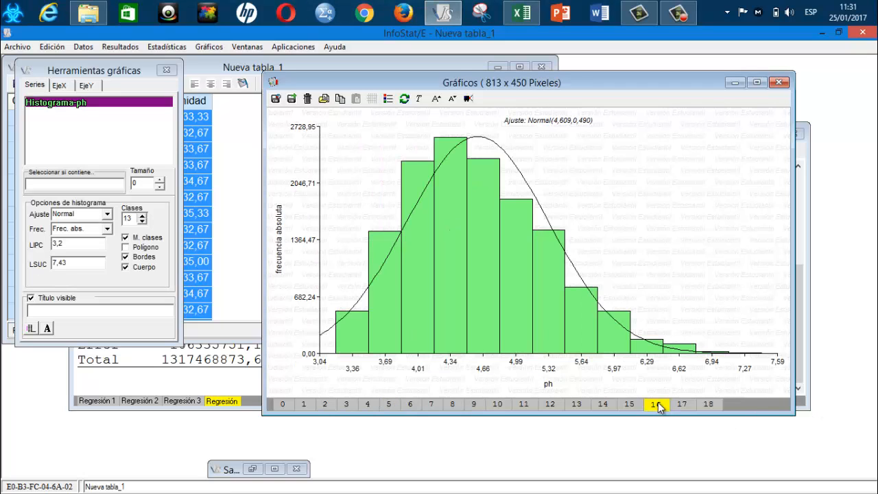
click(347, 405)
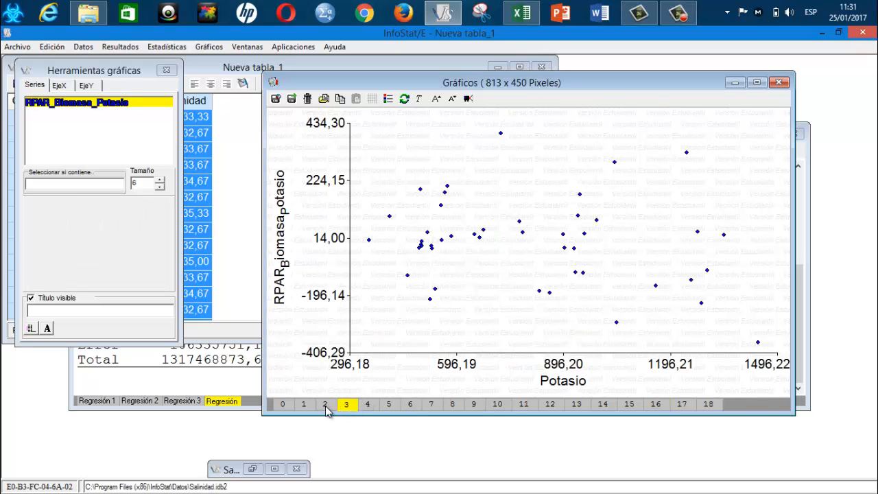
click(325, 406)
click(370, 406)
click(389, 405)
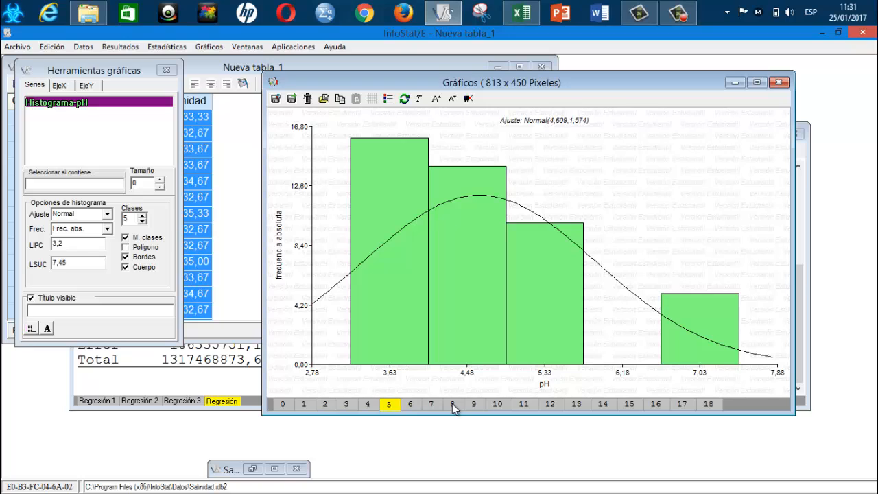
click(655, 405)
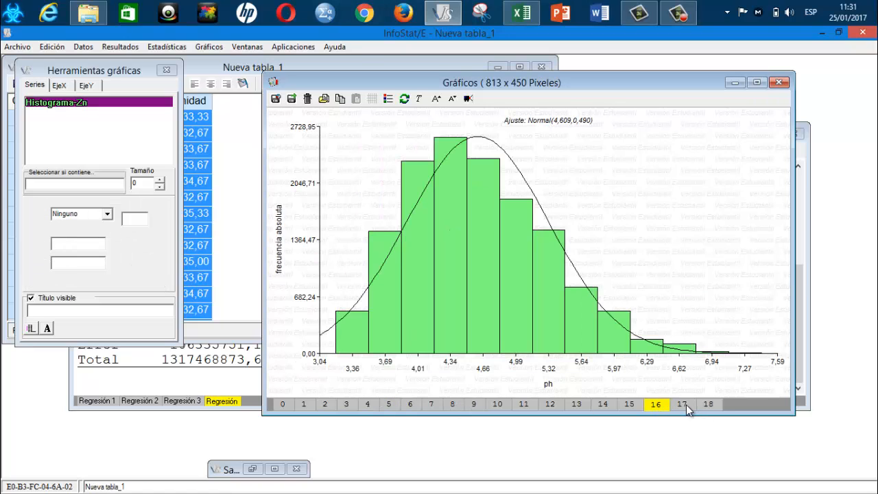
- Display the Zn histogram in graph 17 and remove its title
click(685, 405)
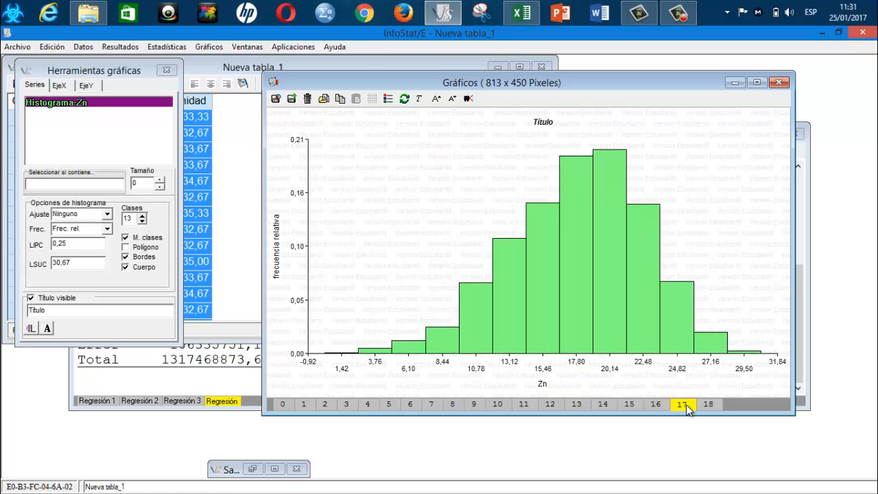
double_click(545, 126)
key(Delete)
key(Return)
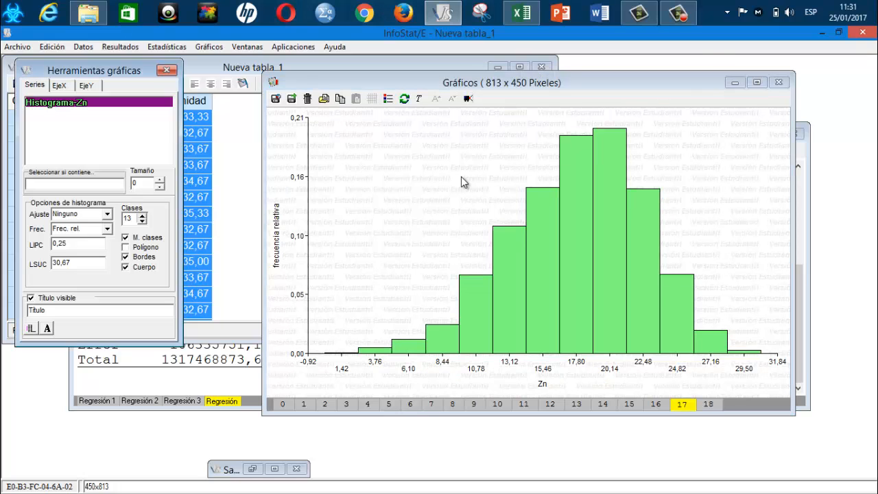
- Set the Zn histogram to absolute frequencies (Frec. abs.) and add a Normal fit
click(108, 229)
key(Down)
key(Return)
click(107, 213)
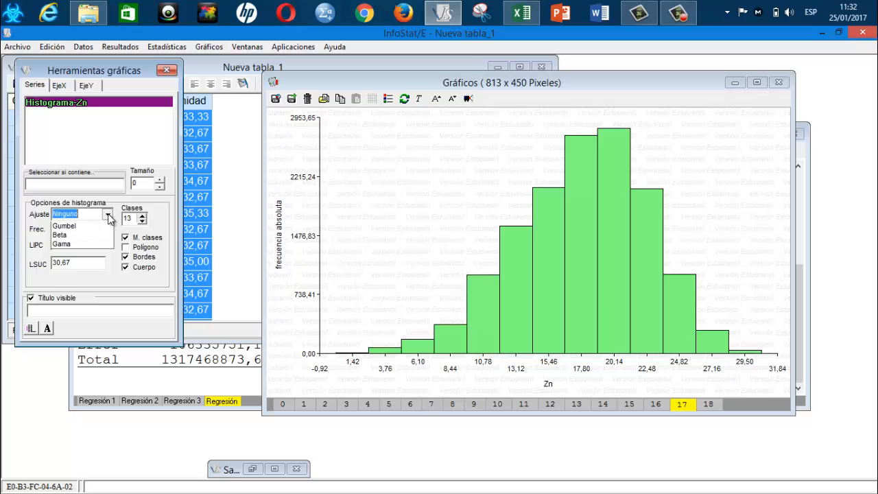
click(87, 232)
click(400, 227)
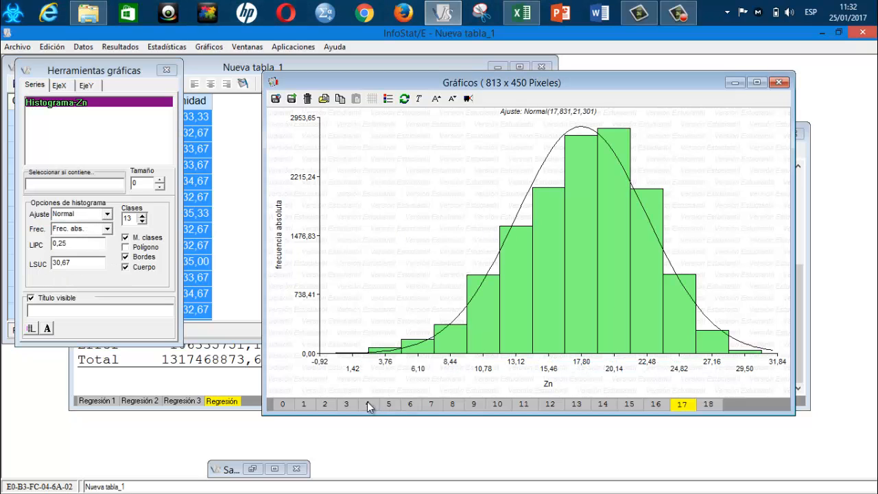
- Find the original Zinc histogram in graph 7 and compare it with the new Zn histogram in graph 17
click(411, 405)
click(433, 405)
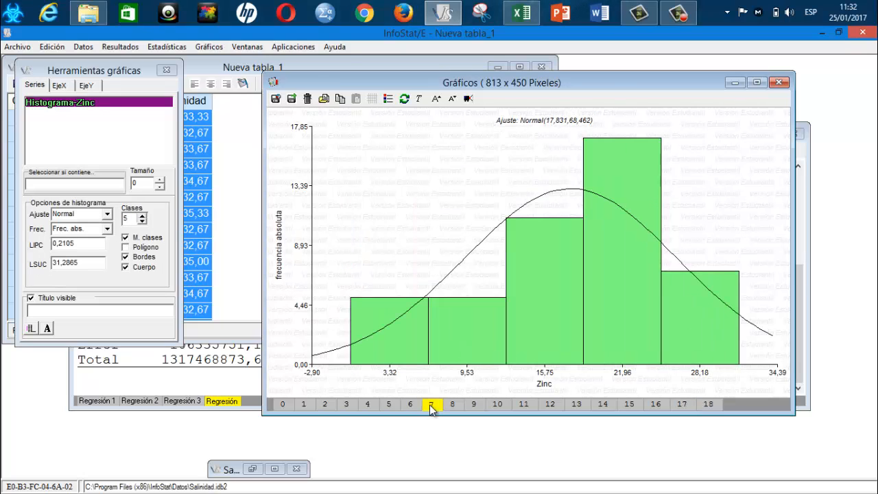
click(686, 406)
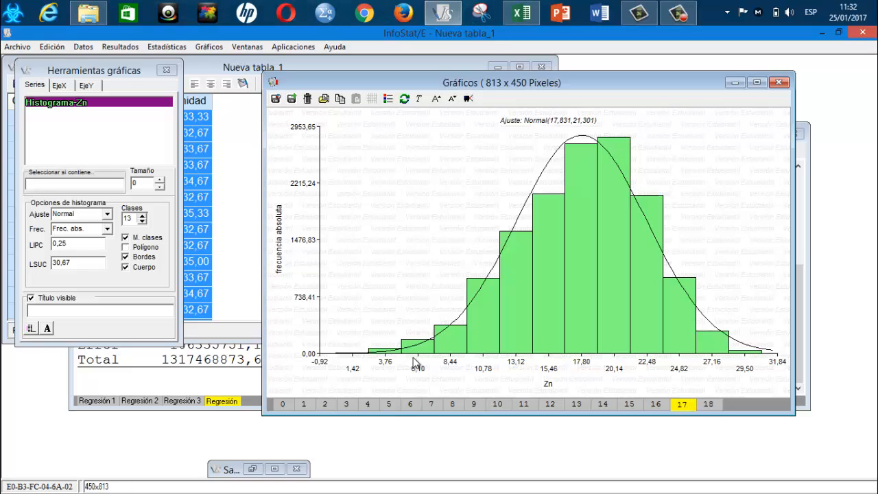
- Display the Salinidad histogram in graph 18, set it to absolute frequencies (Frec. abs.) and add a Normal fit
click(709, 404)
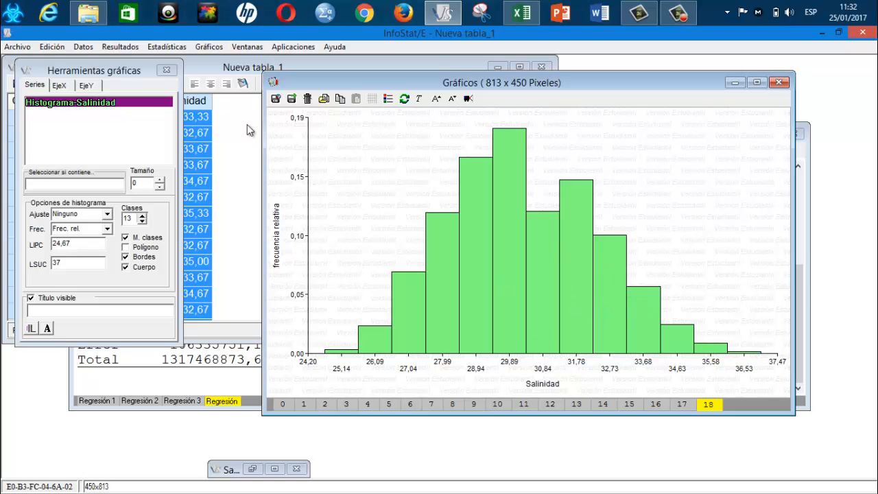
click(107, 228)
click(100, 237)
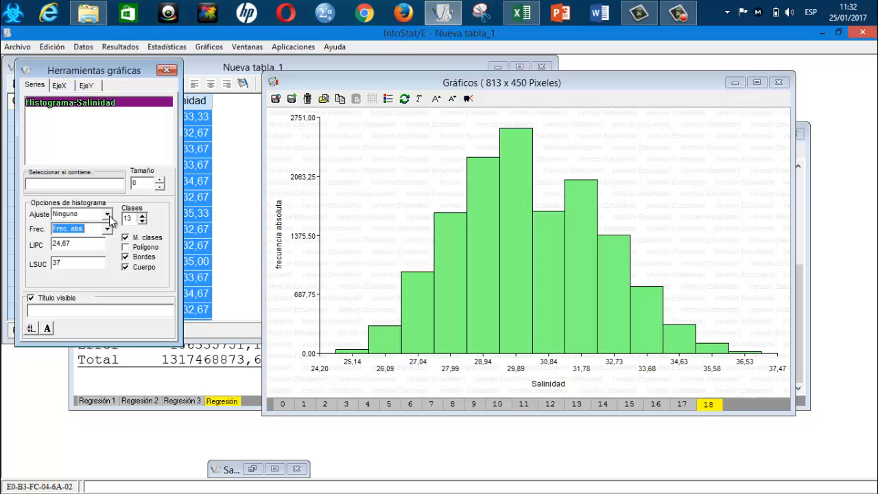
click(107, 214)
click(88, 235)
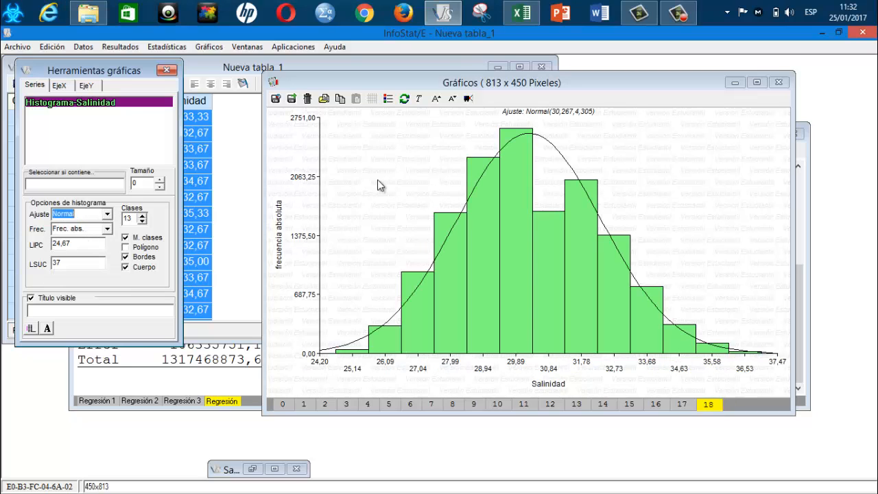
- Find the original Salinidad histogram in graph 6 and compare it with the new one in graph 18
click(430, 405)
click(411, 406)
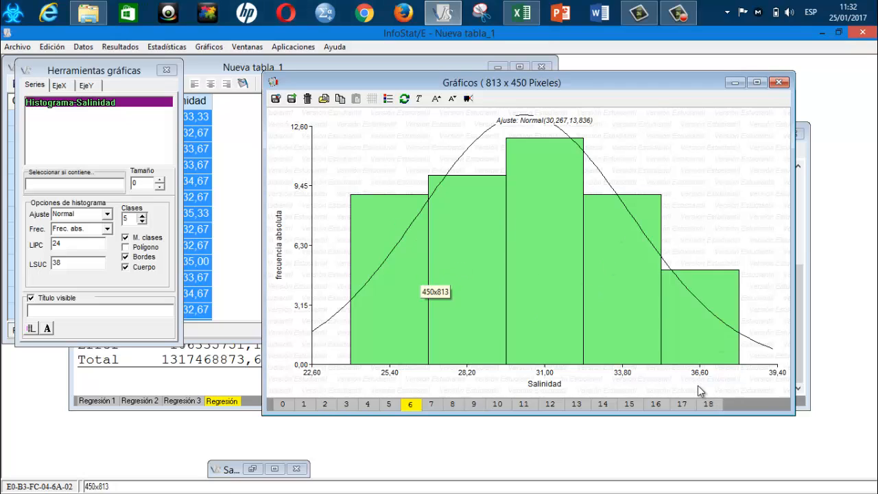
click(709, 404)
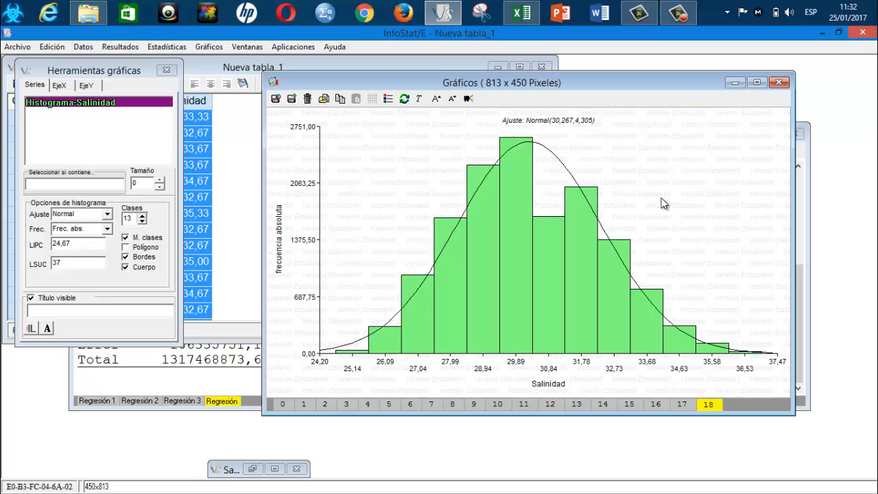
- Set up a linear regression of Biomasa on ph, Zn and Salinidad, adding a second-degree polynomial term for Salinidad
click(736, 83)
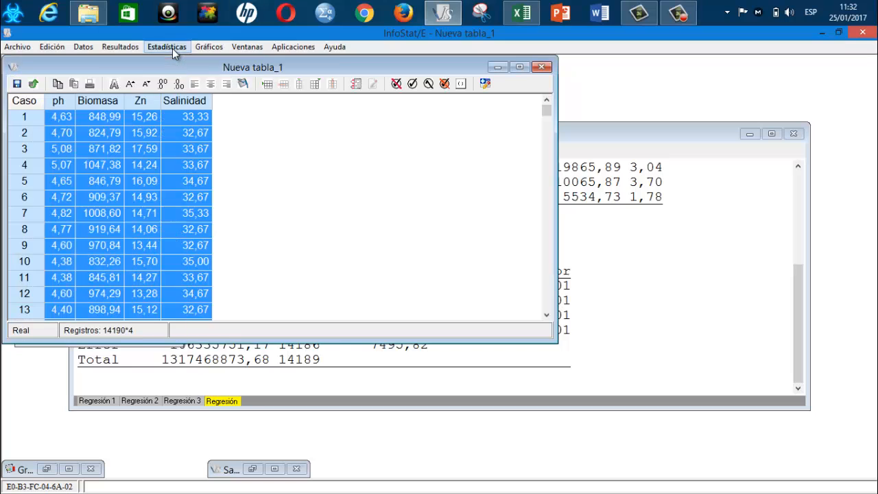
click(168, 48)
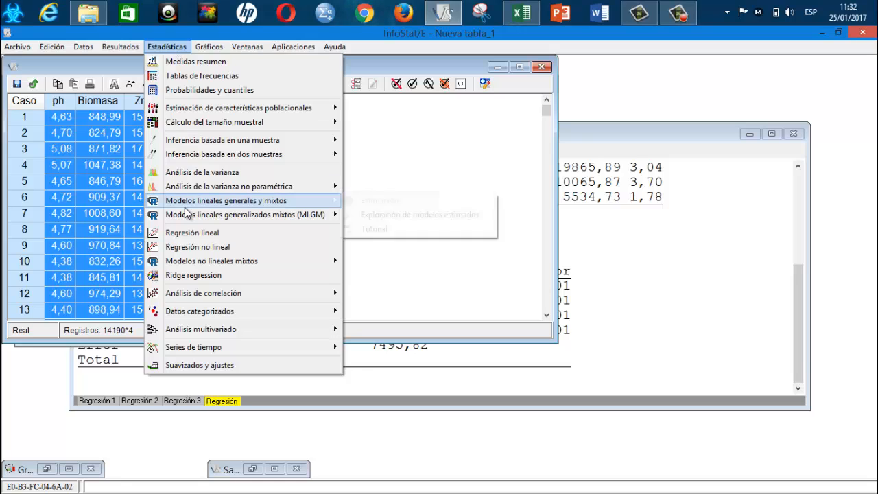
click(197, 234)
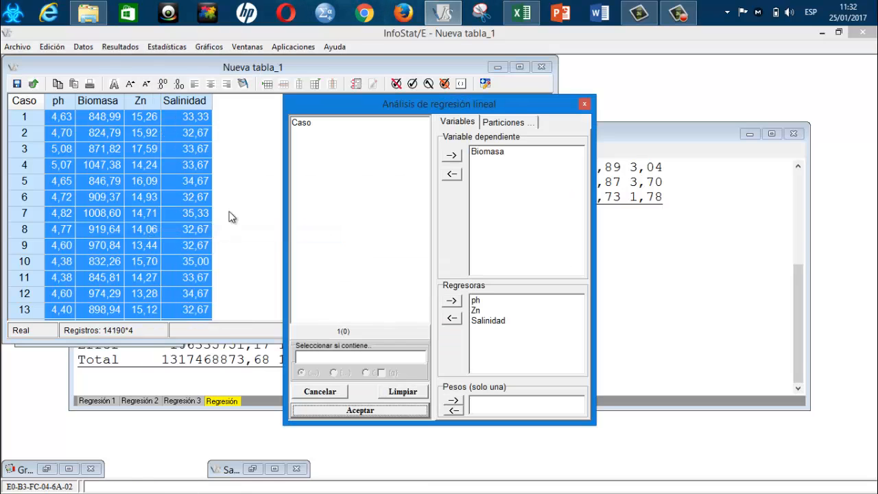
key(Escape)
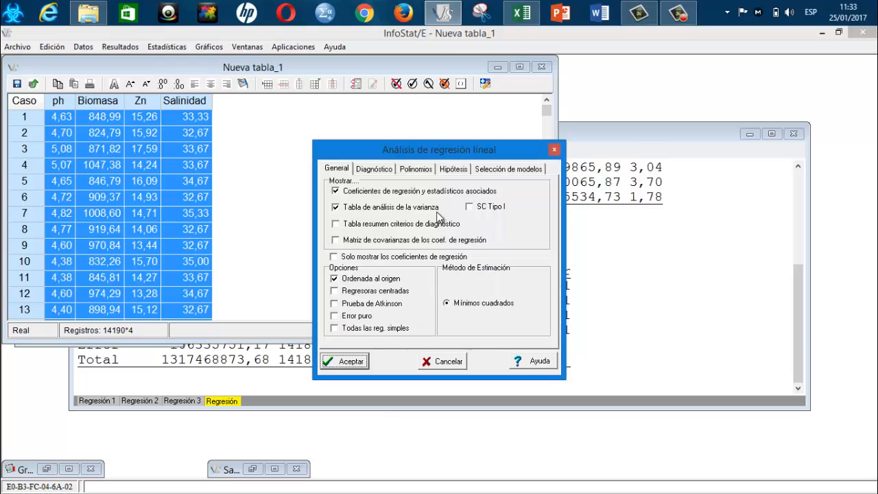
click(421, 170)
click(361, 217)
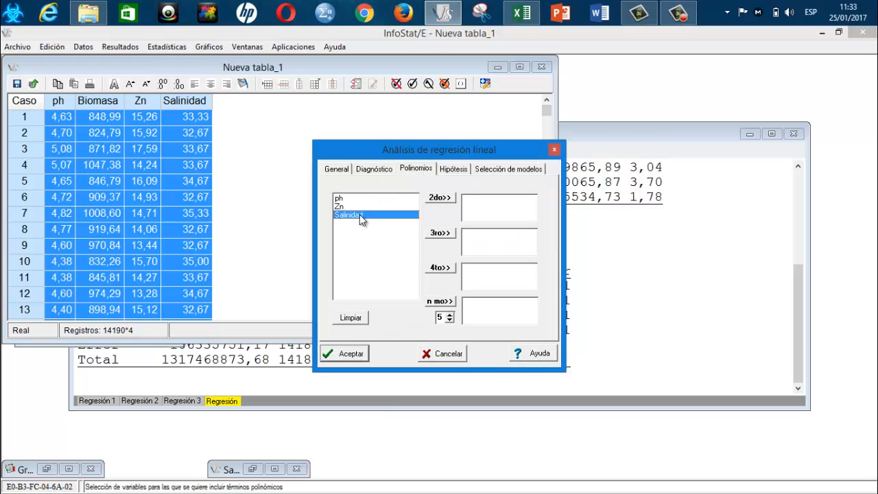
click(440, 197)
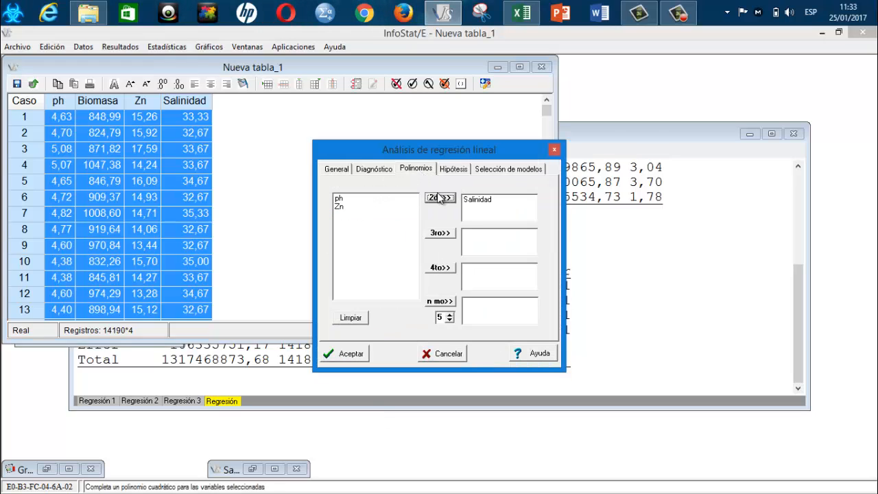
- Choose stepwise model selection (Selección paso a paso) and run the regression
click(508, 173)
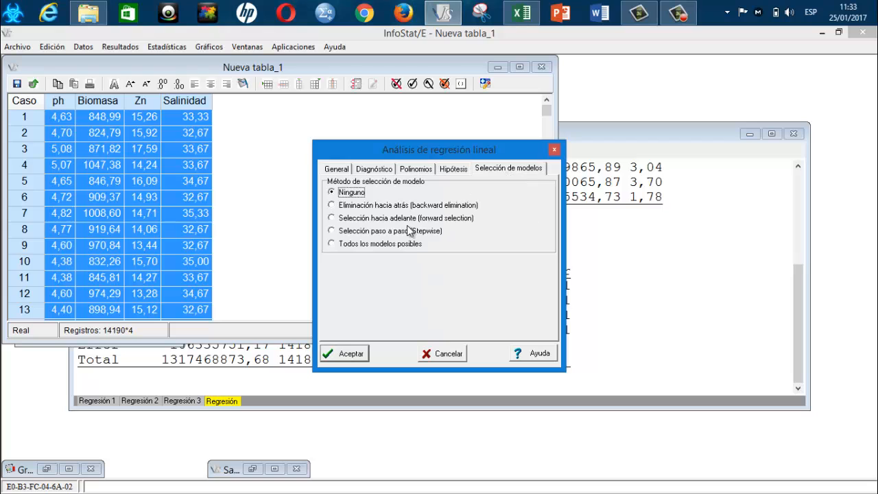
click(332, 231)
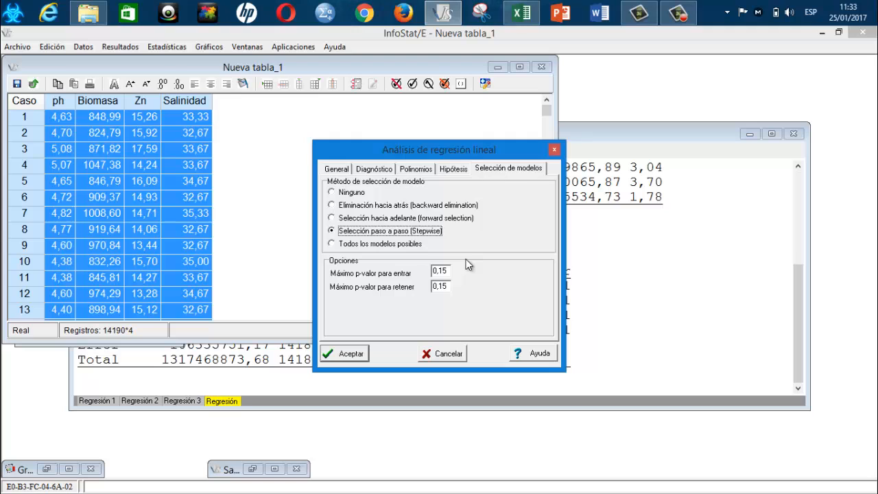
click(354, 354)
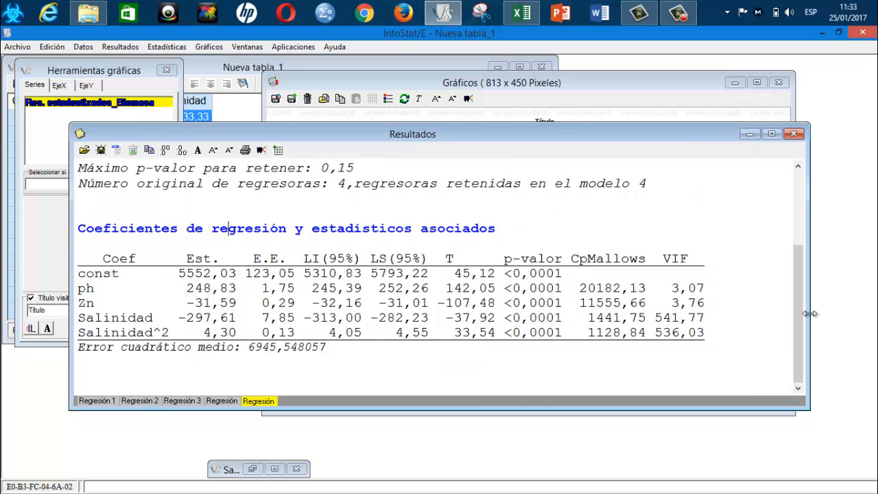
- Examine the top of the new regression results, highlighting the line on original and retained regressors
drag(800, 323, 800, 237)
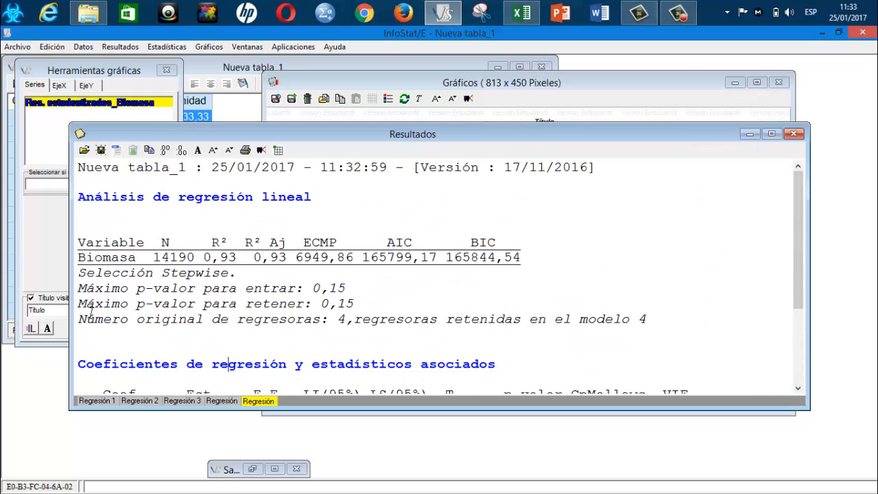
drag(92, 319, 339, 339)
click(364, 319)
drag(554, 319, 657, 319)
drag(583, 314, 606, 318)
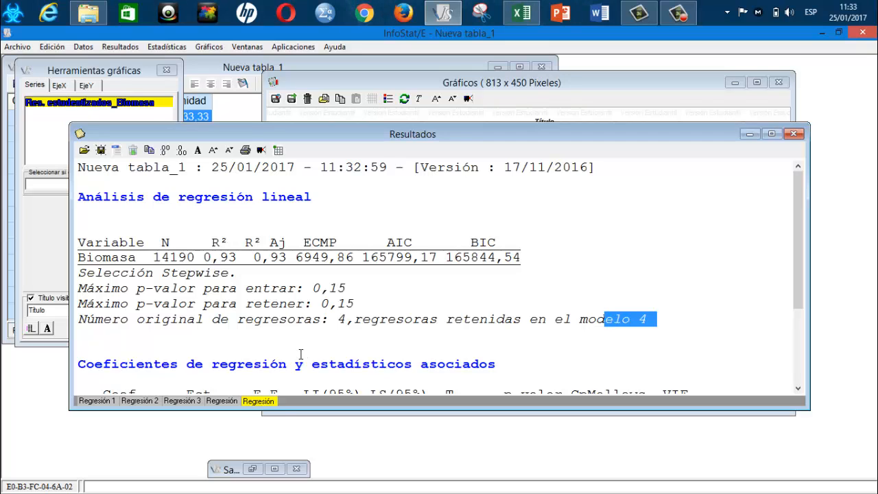
- Rename the results of the previous regression without the quadratic term as Regresión 4 (casi final)
click(232, 403)
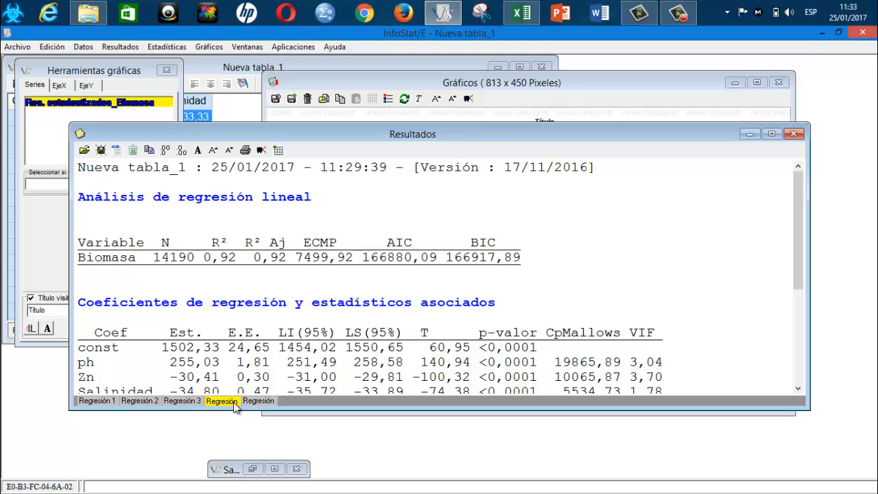
right_click(233, 406)
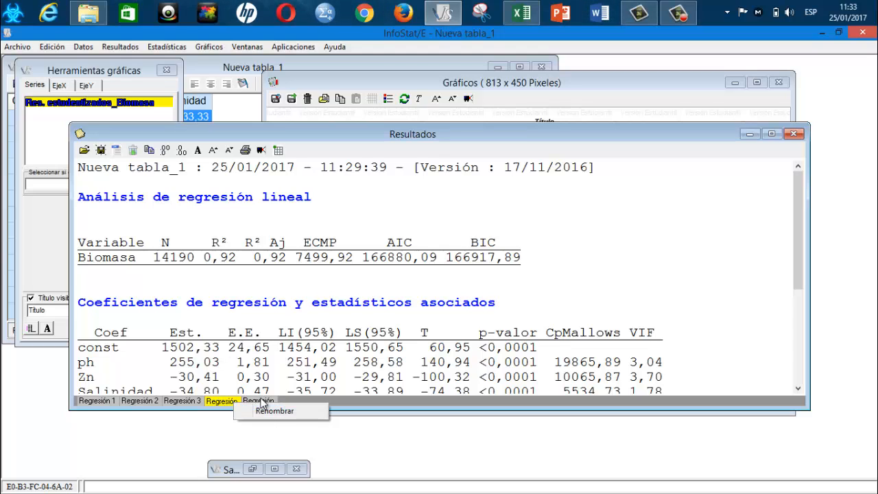
click(275, 411)
key(End)
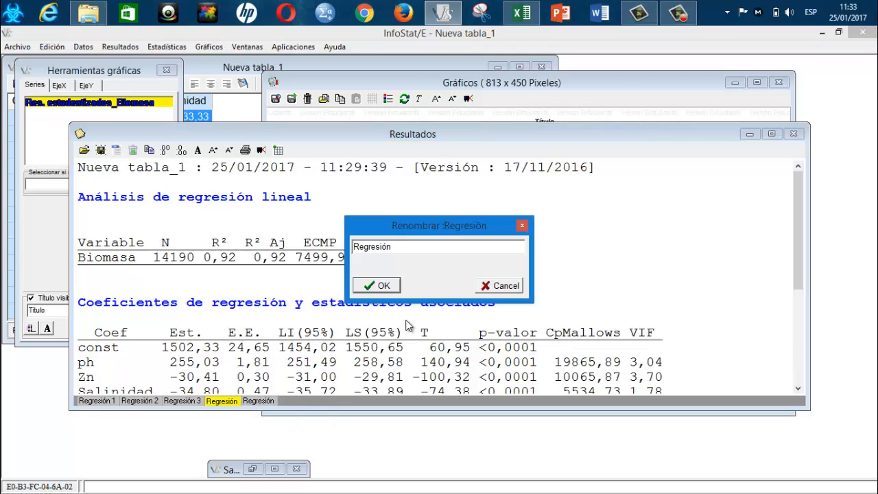
text(4)
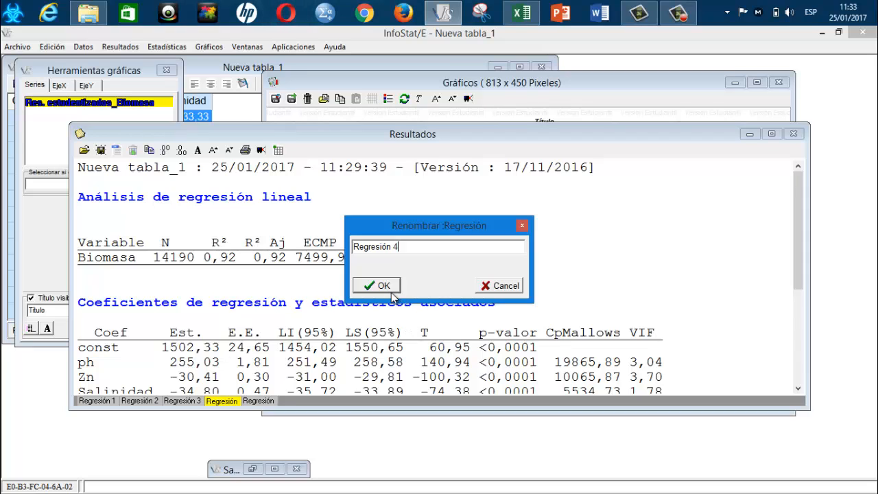
text( (casi final)
click(392, 291)
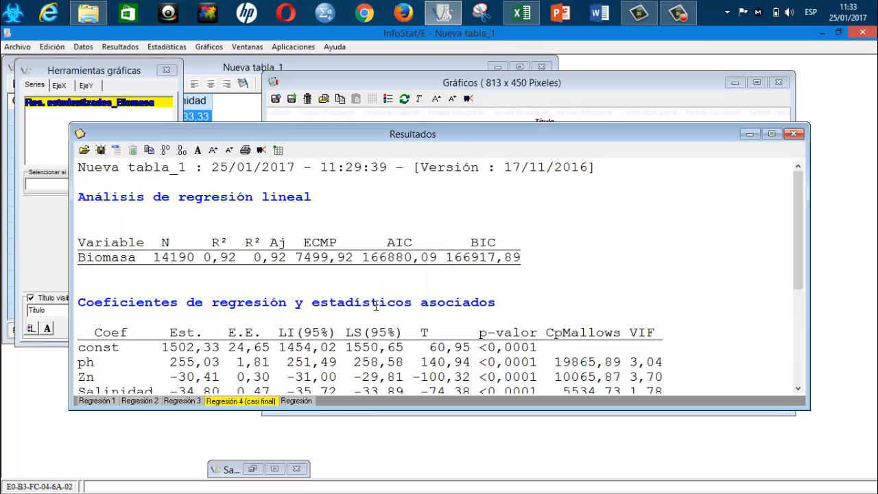
- Rename the results of the new stepwise regression as Regresión 5 (final)
right_click(309, 395)
click(307, 410)
click(306, 406)
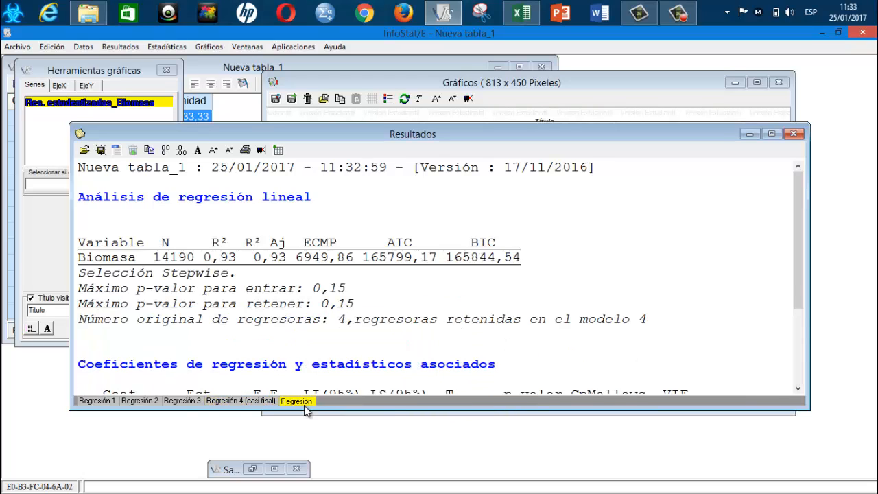
right_click(305, 405)
click(353, 416)
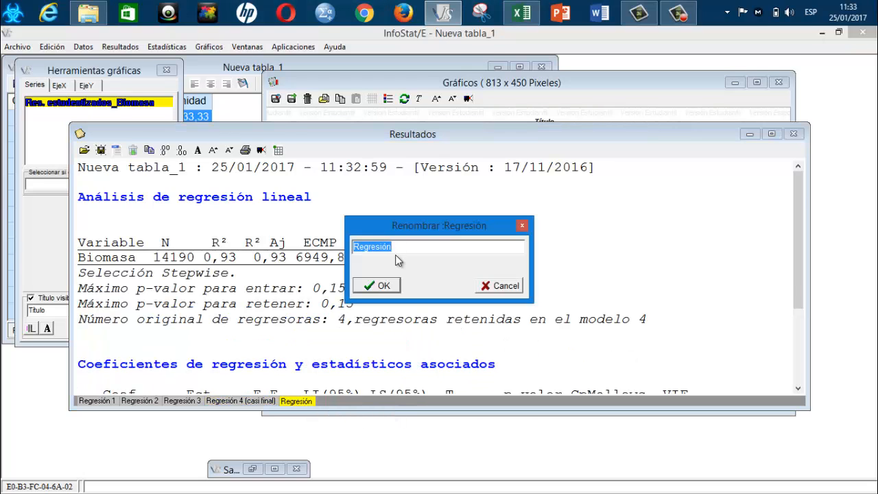
click(397, 247)
text(5(nal)
key(BackSpace)
key(BackSpace)
key(BackSpace)
text(inal)
key(Return)
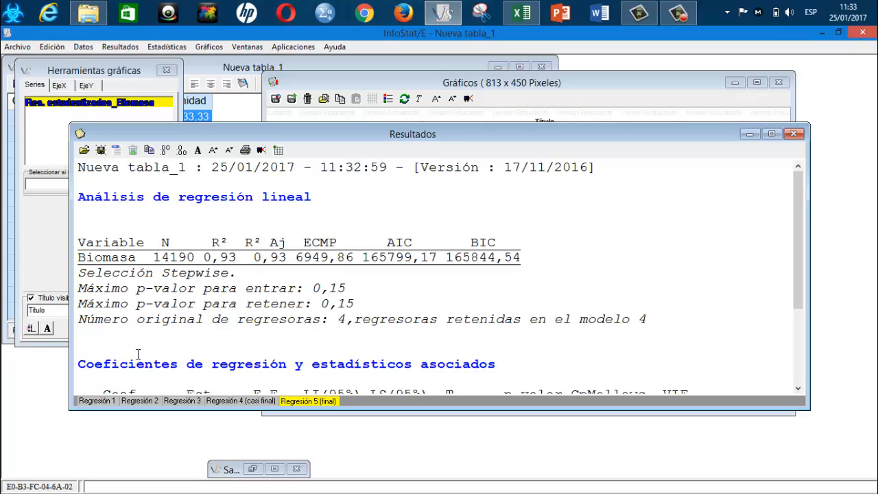
- Compare the R², ECMP, AIC and BIC values of Regresión 5 (final) with those of Regresión 4 (casi final)
drag(240, 257, 199, 257)
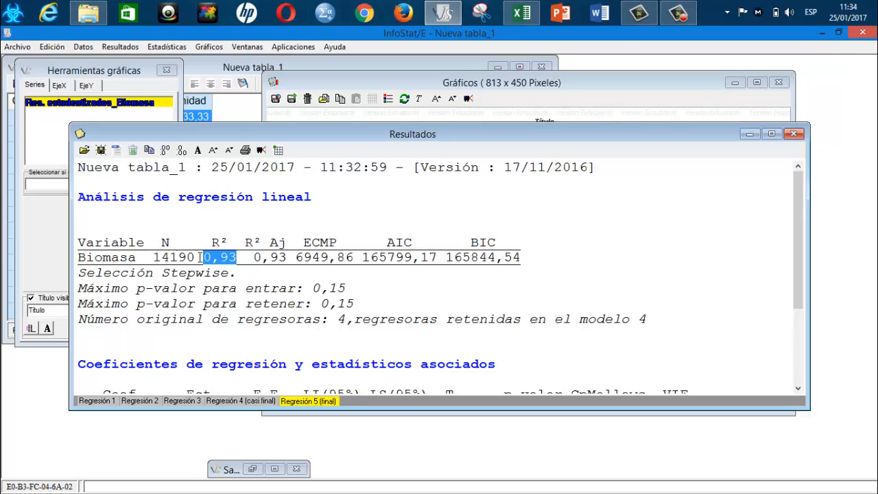
click(253, 404)
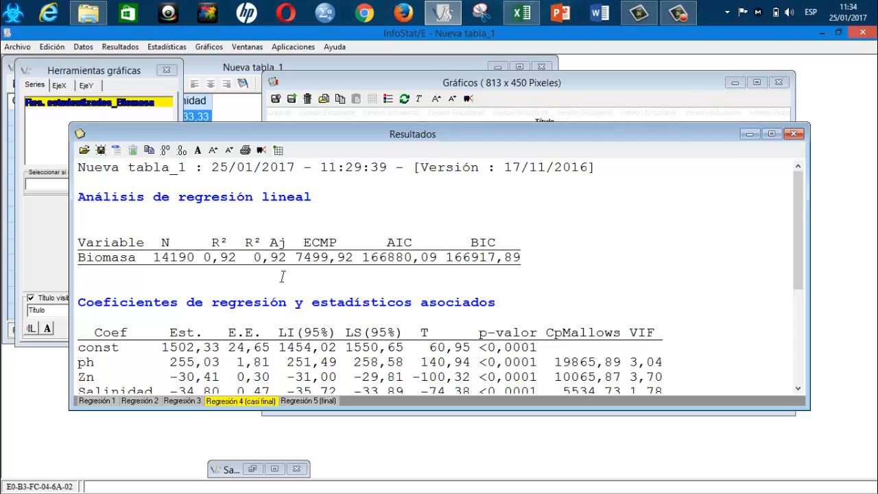
click(308, 401)
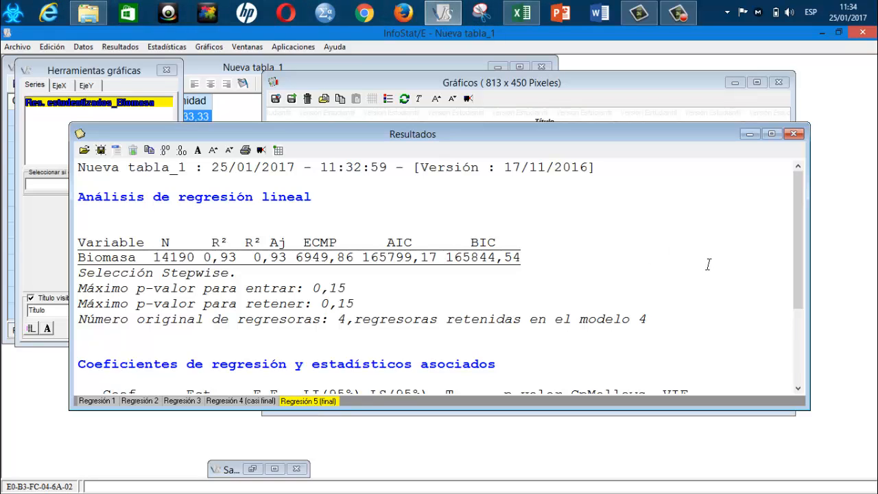
click(248, 401)
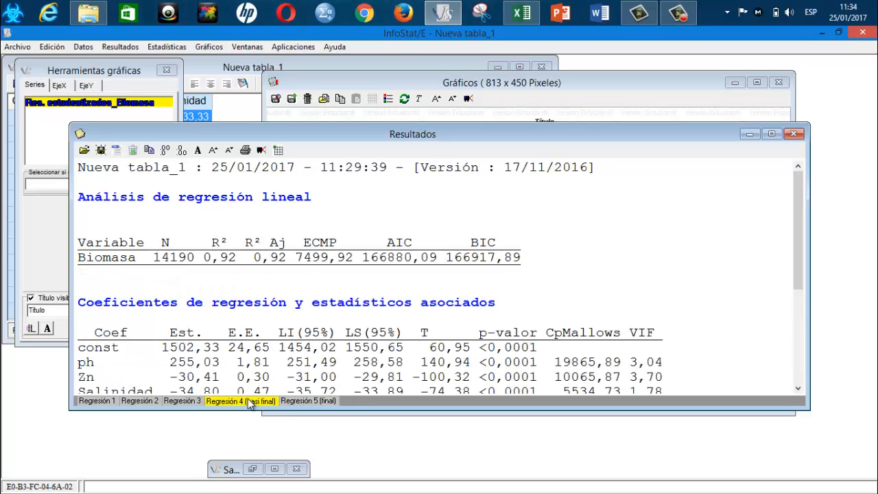
click(302, 402)
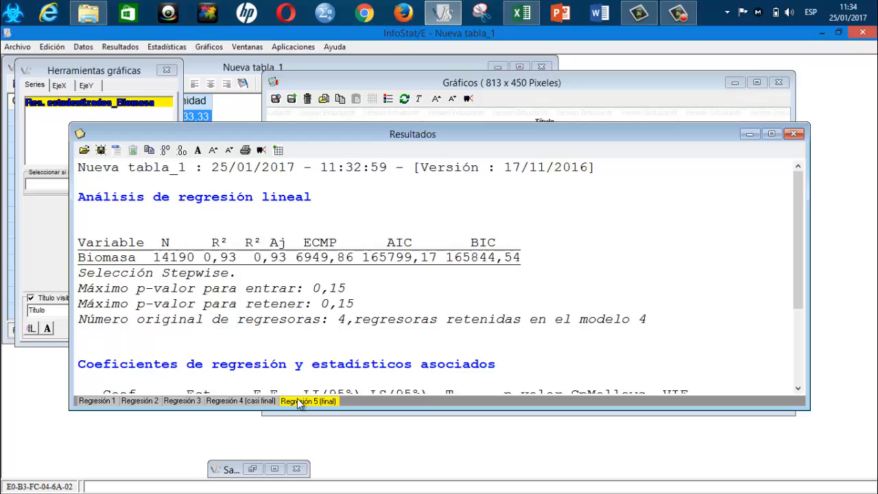
- Delete the Regresión 4 (casi final) results
click(260, 404)
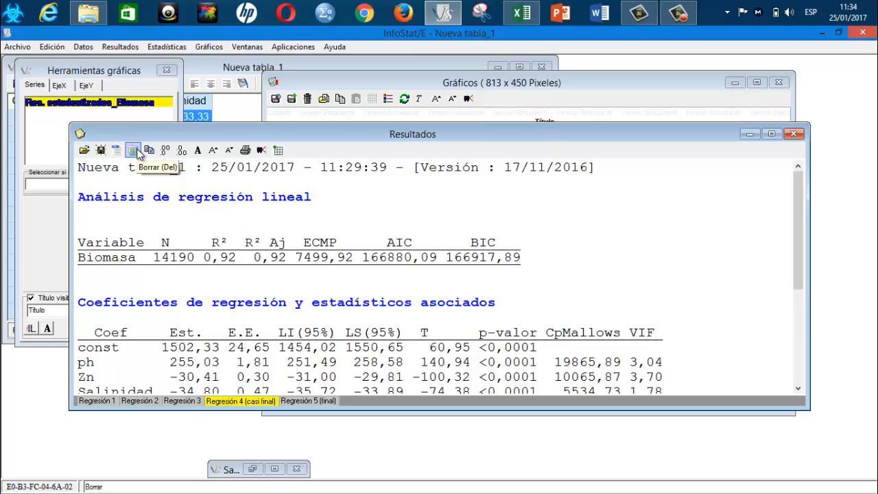
click(133, 150)
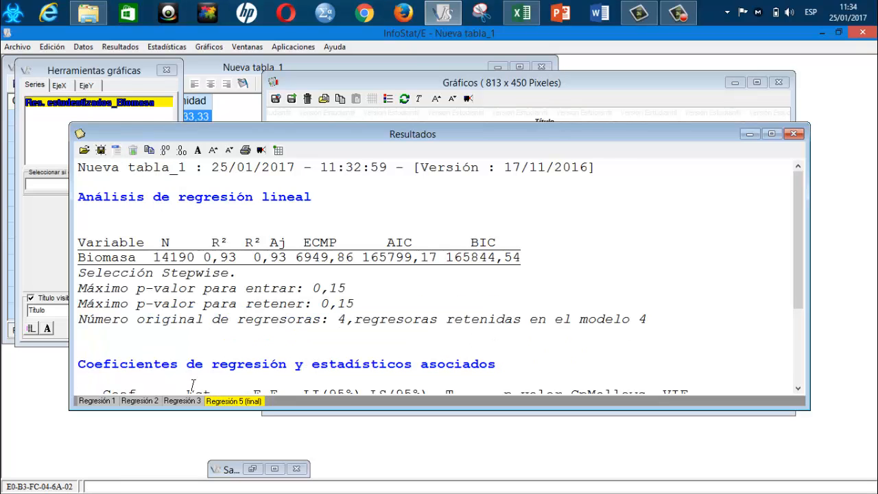
- Display the Regresión 3 results for the original data and highlight their R² value
click(182, 400)
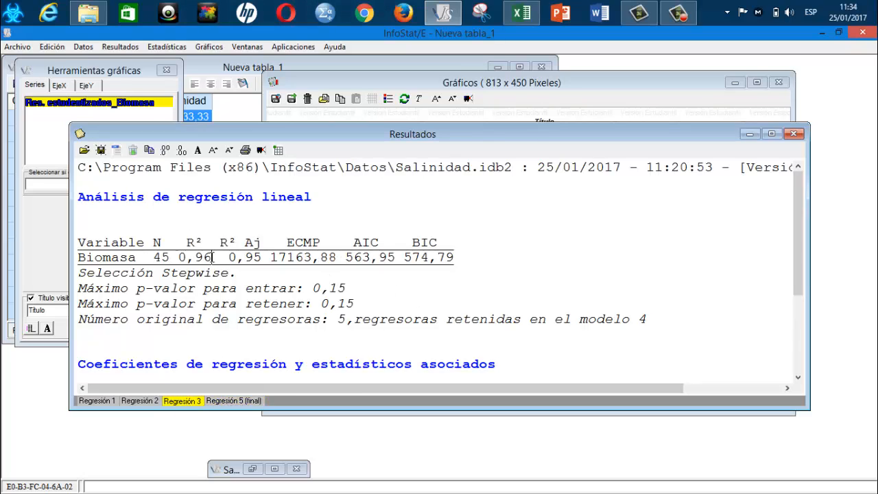
drag(212, 258, 176, 258)
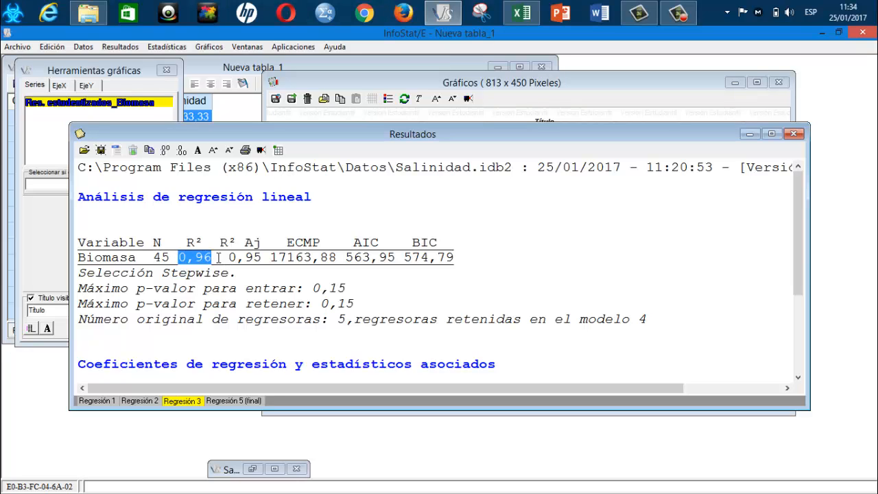
- Highlight the R² and adjusted R² values of Regresión 3 and bring its coefficient table into view
drag(220, 258, 187, 259)
drag(265, 258, 165, 255)
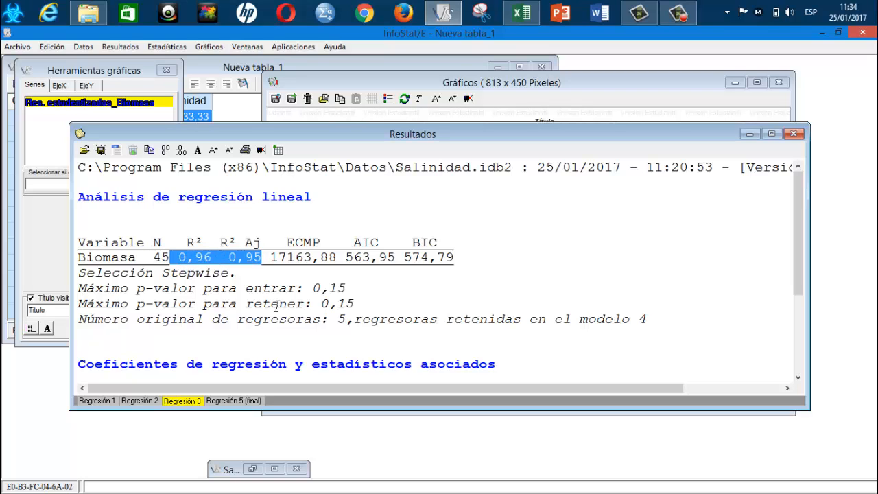
click(801, 378)
click(801, 378)
click(801, 378)
click(801, 378)
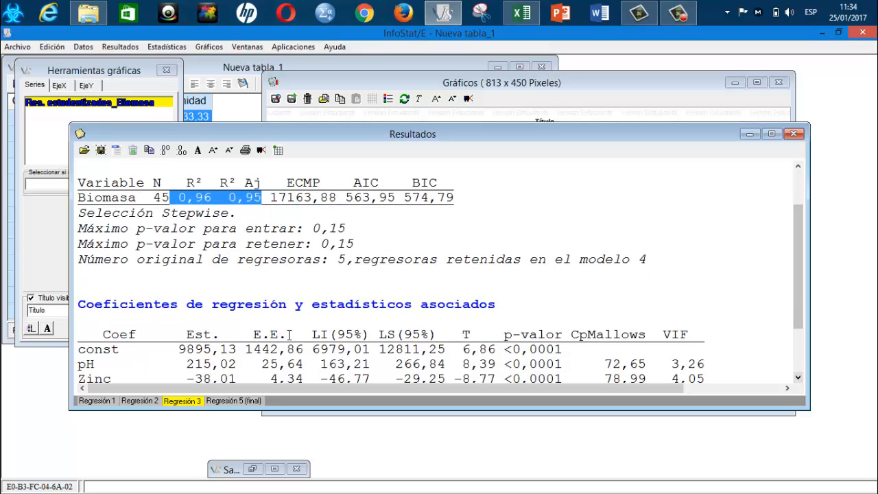
- Compare the number of observations N of Regresión 3 with that of Regresión 5 (final), highlighting each value
double_click(155, 198)
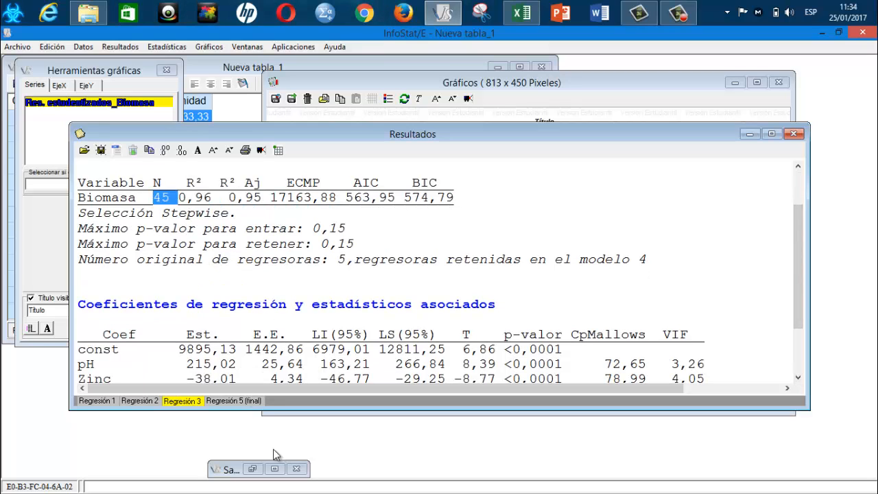
click(233, 403)
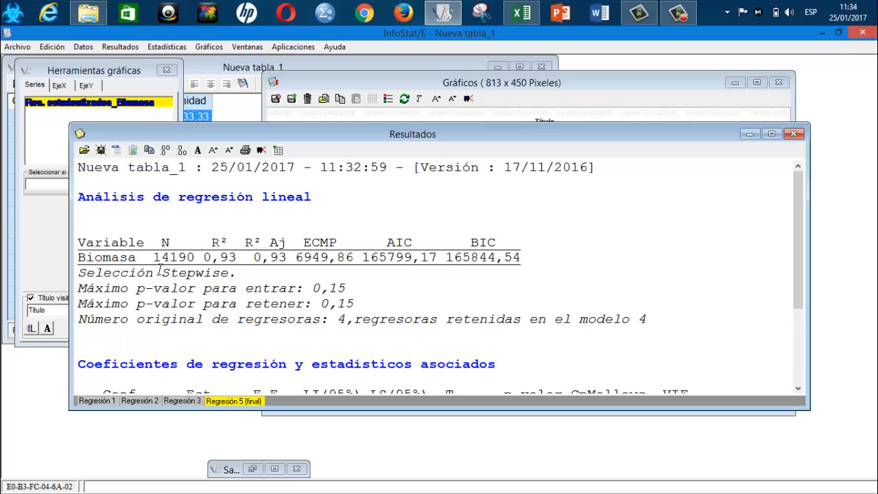
drag(155, 257, 198, 257)
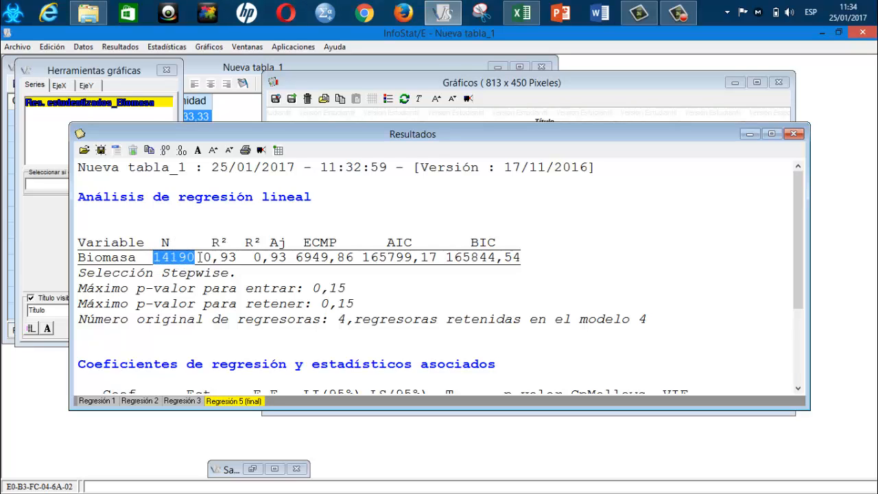
click(201, 402)
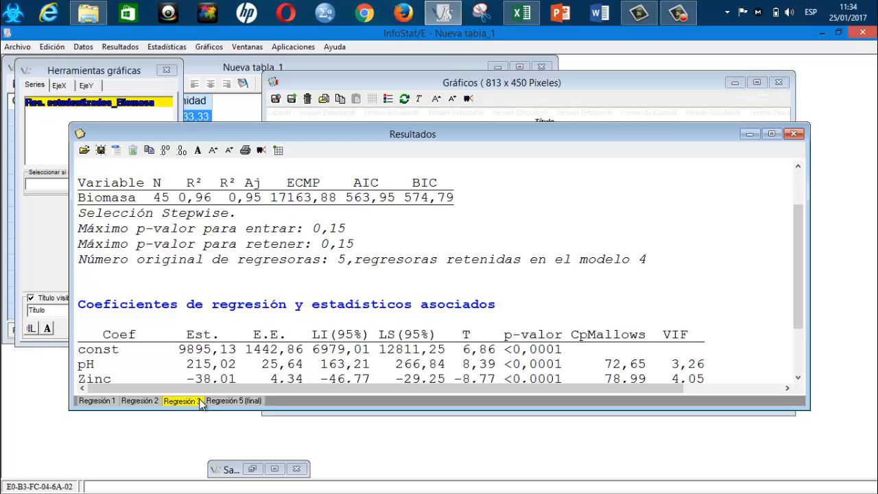
click(235, 401)
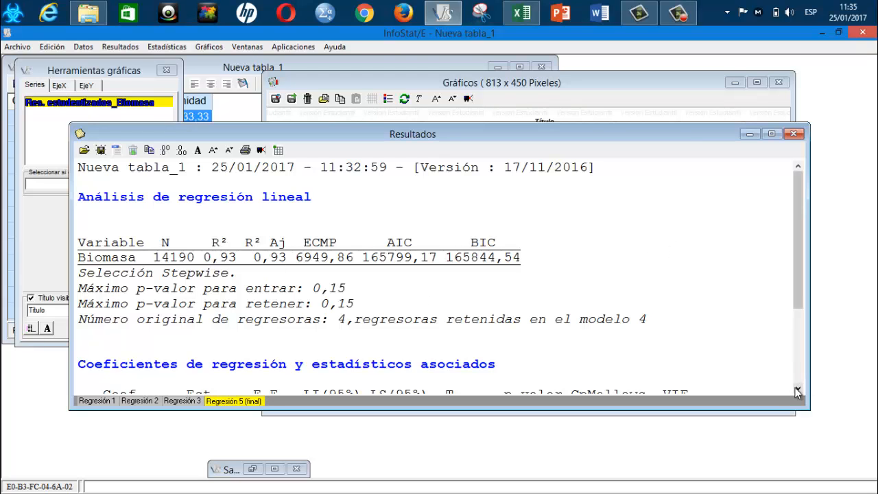
- Compare the full coefficient tables of Regresión 5 (final) and Regresión 3
drag(796, 391, 797, 391)
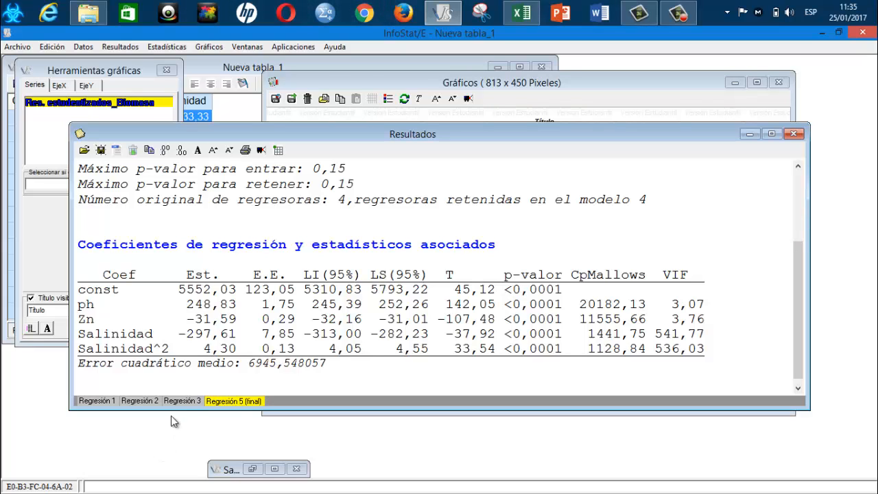
click(184, 401)
drag(797, 379, 797, 379)
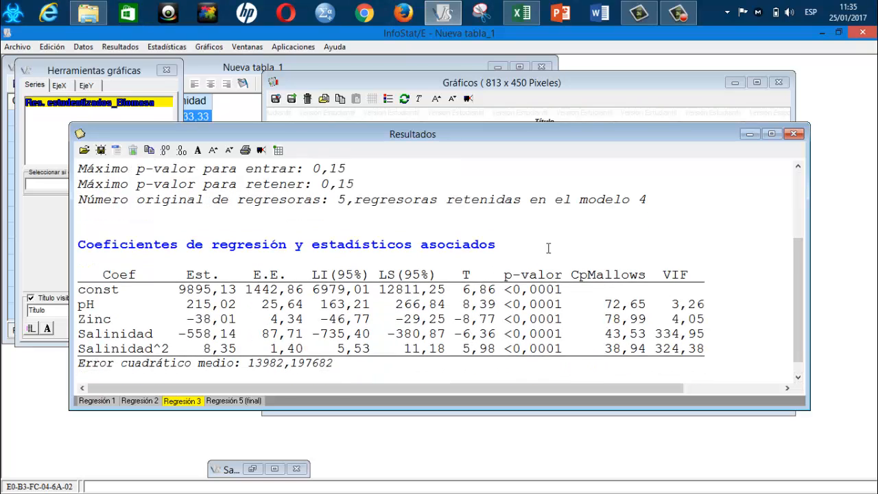
click(227, 401)
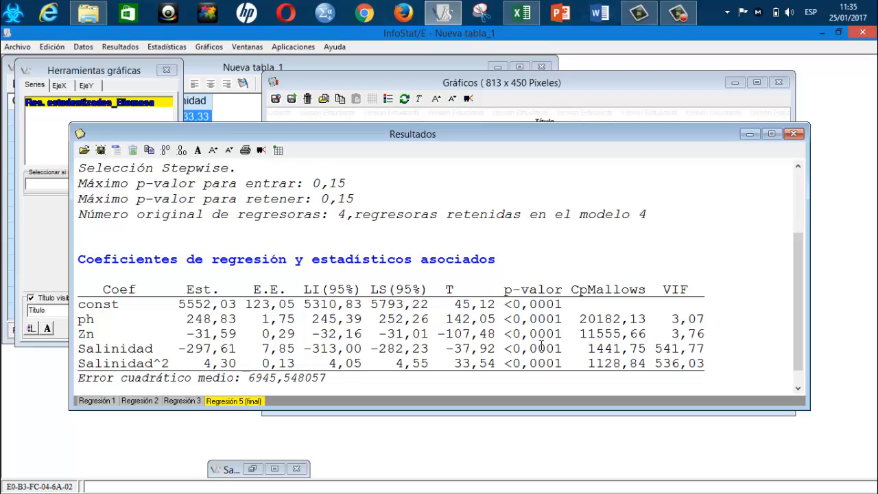
click(196, 402)
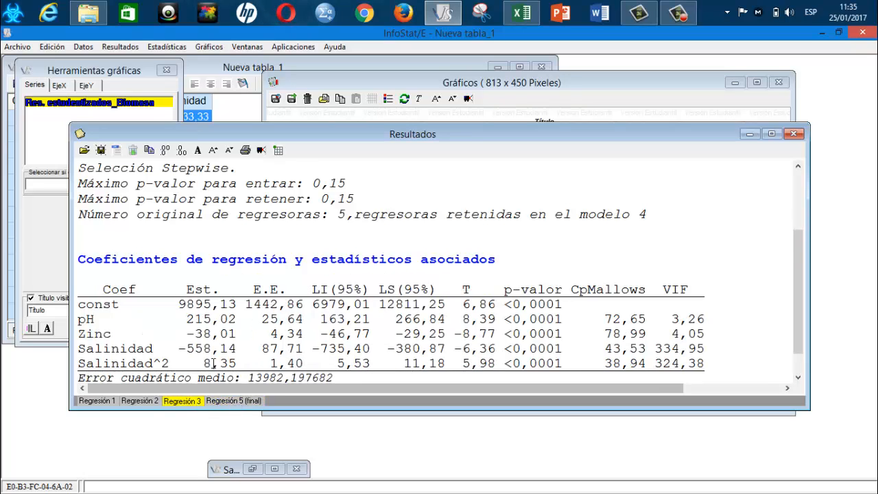
- Compare the constant's estimate between the two regressions, highlighting it in Regresión 3
click(240, 401)
click(192, 402)
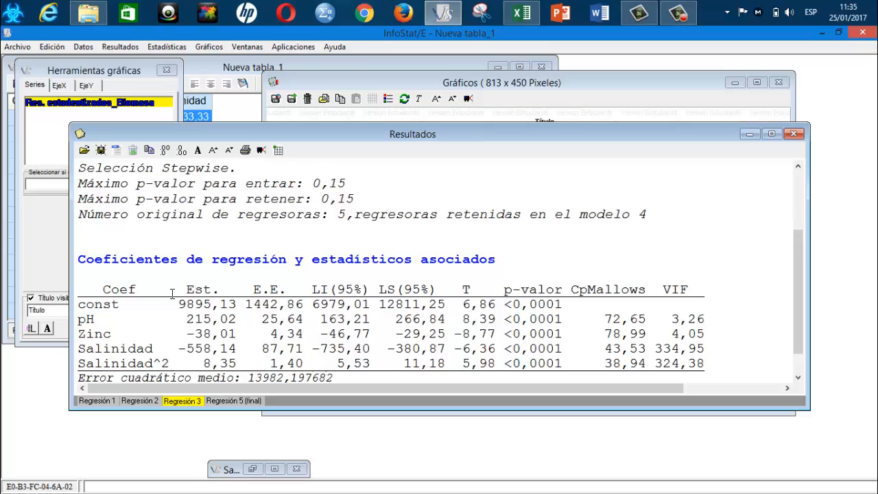
drag(178, 299, 239, 304)
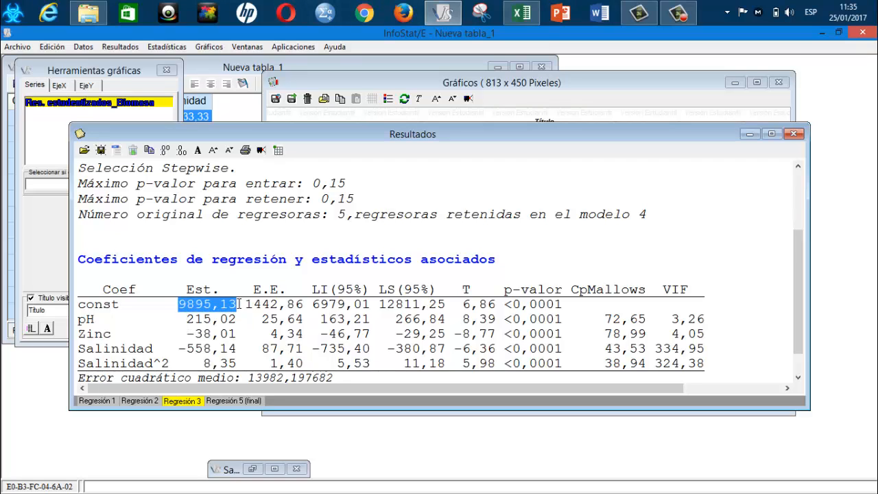
click(228, 404)
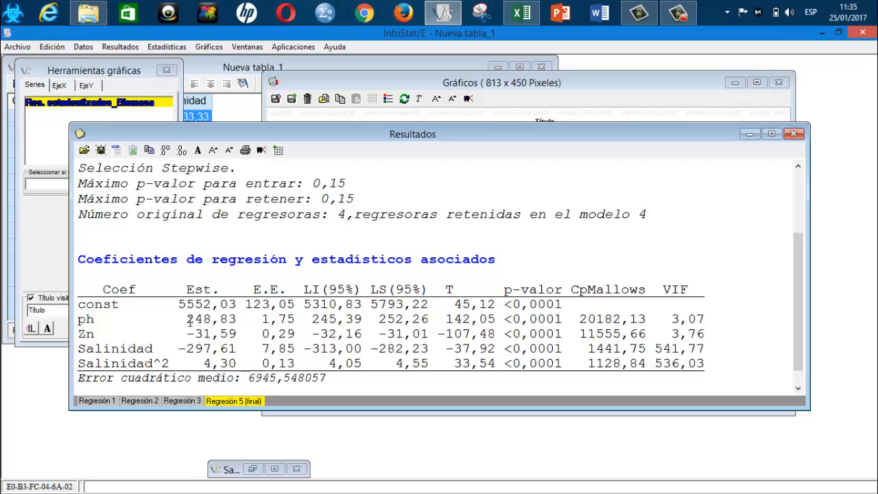
- Compare the pH coefficient estimate in Regresión 5 (final) and Regresión 3, highlighting it in both tables
drag(188, 321, 238, 323)
click(187, 320)
click(195, 402)
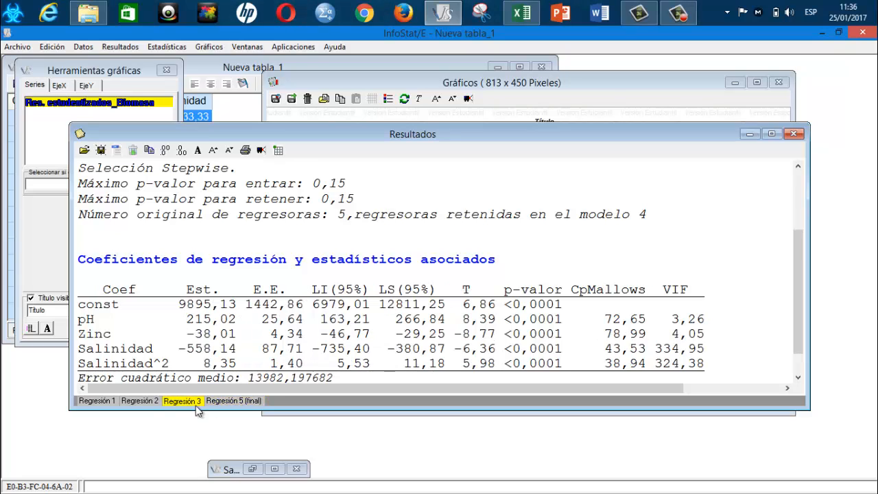
drag(185, 319, 246, 320)
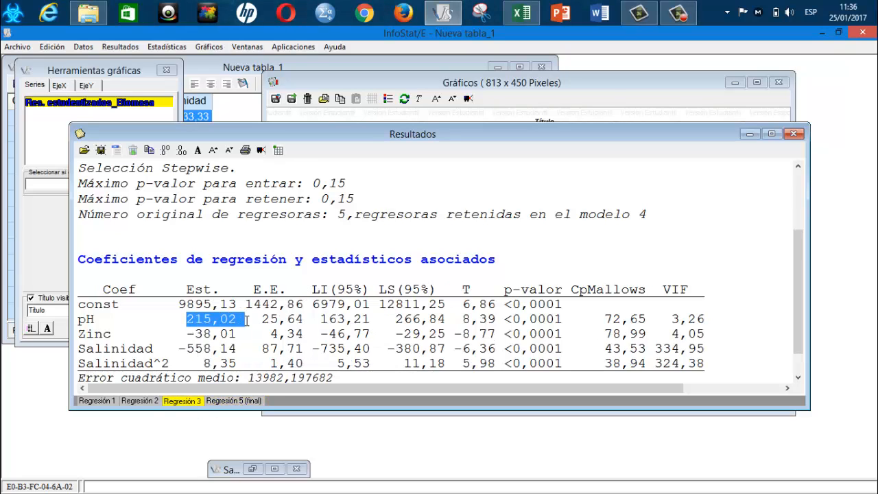
click(233, 401)
drag(187, 320, 246, 321)
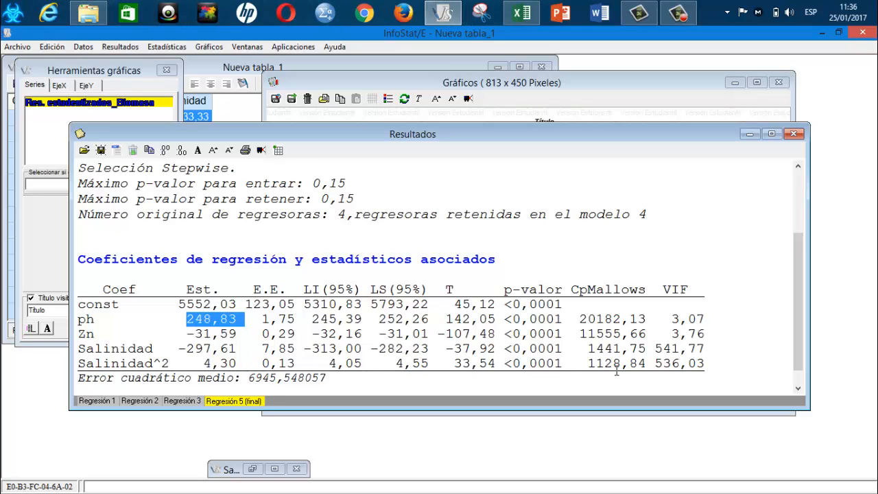
- Compare the CpMallows value for pH in Regresión 5 (final) with the one in Regresión 3, highlighting both
drag(580, 319, 649, 320)
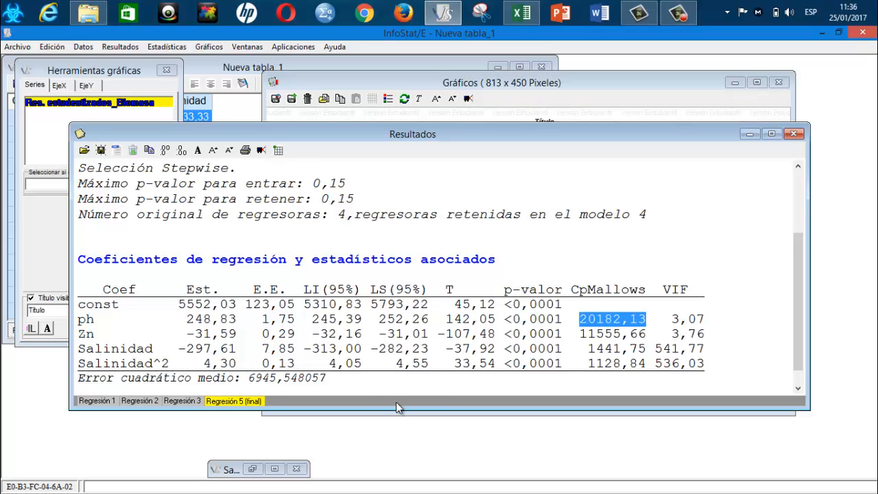
click(191, 402)
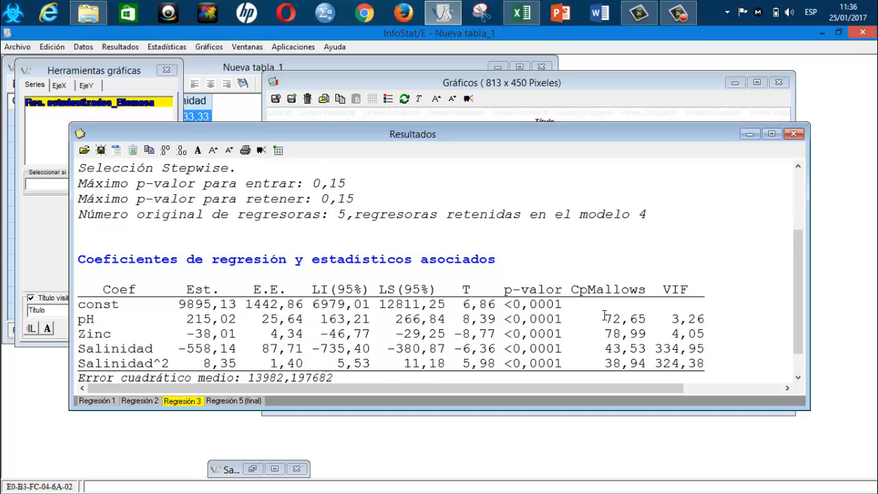
drag(605, 319, 666, 320)
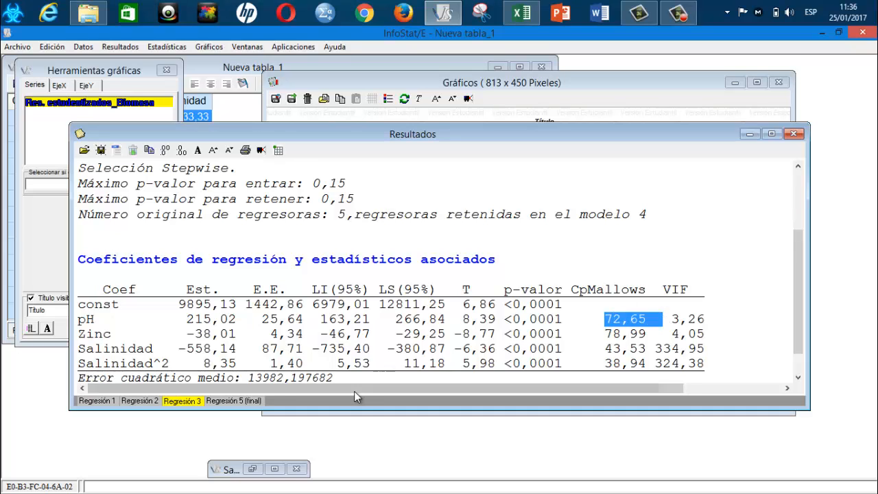
click(236, 401)
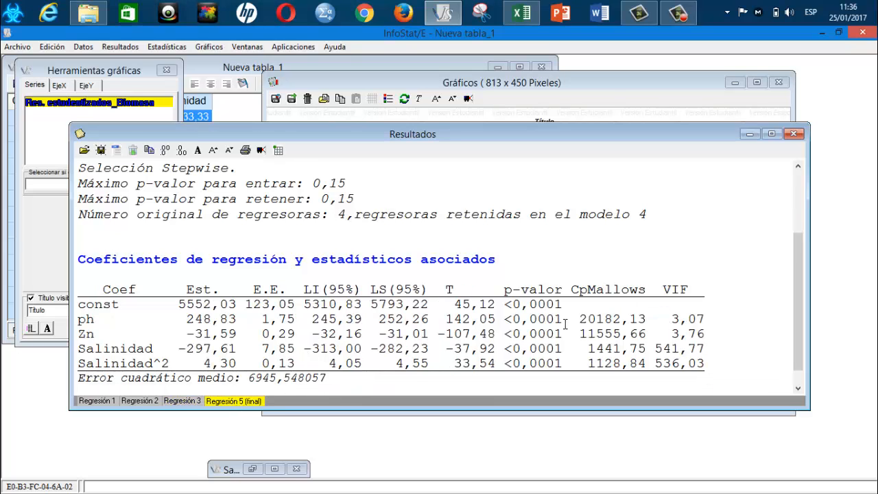
- Compare the zinc coefficient estimate in Regresión 5 (final) and Regresión 3, highlighting it in both tables
mouse_move(186, 331)
mouse_down()
mouse_move(244, 334)
mouse_move(182, 334)
mouse_up()
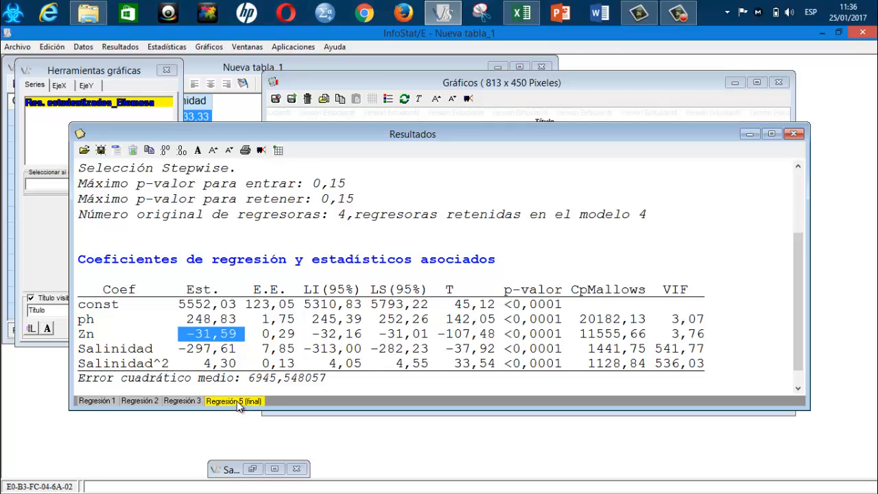
click(188, 401)
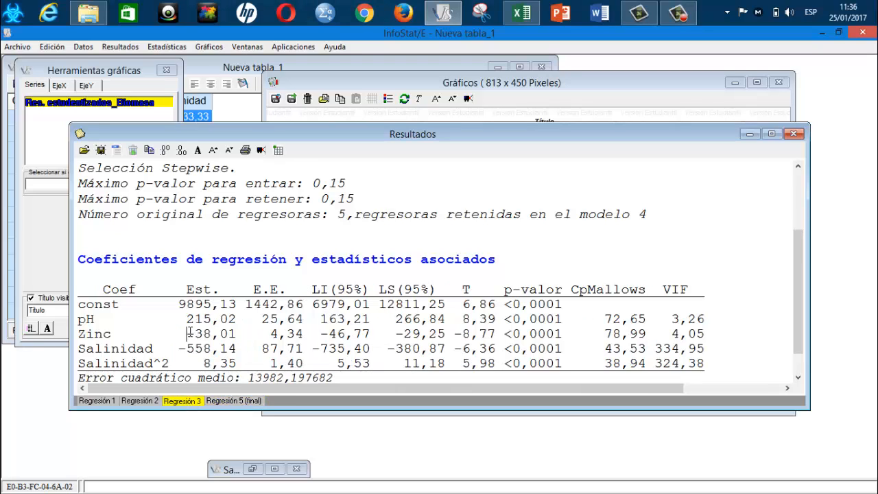
drag(187, 333, 237, 334)
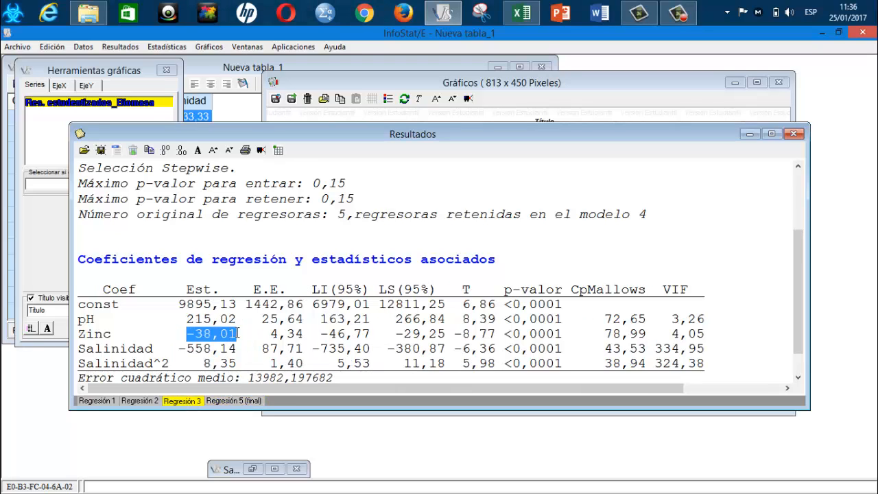
click(236, 401)
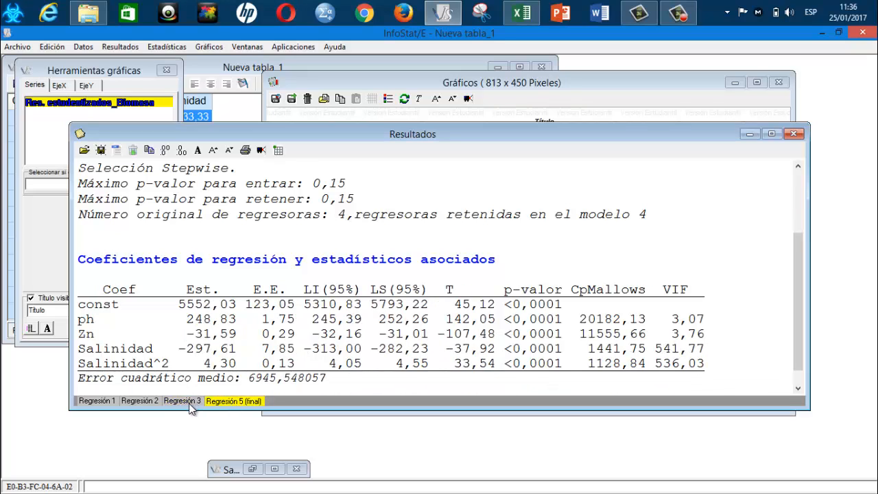
click(188, 402)
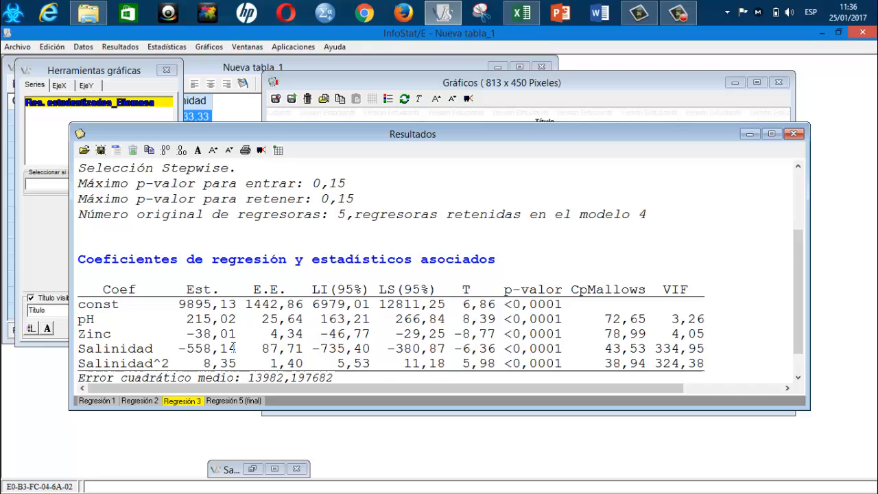
- Compare the linear Salinidad coefficient estimate in both regressions, highlighting it in each table
click(234, 402)
drag(178, 348, 240, 347)
click(194, 401)
drag(180, 348, 234, 351)
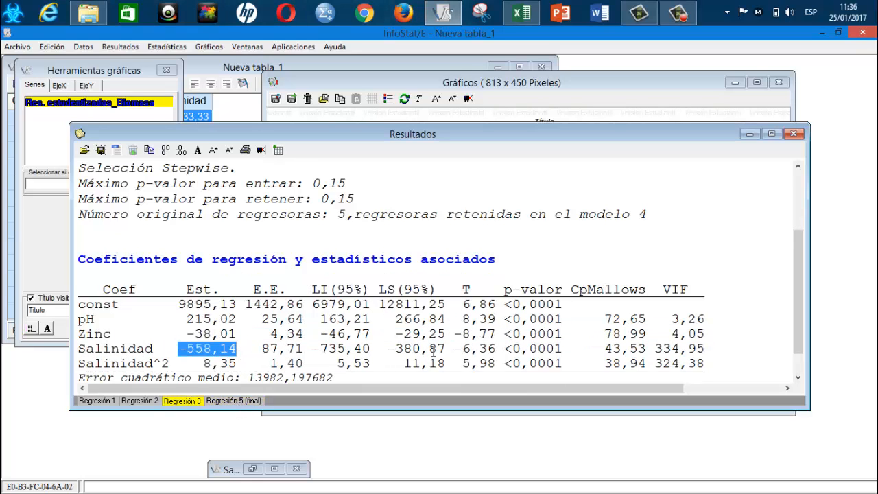
- Compare the Error cuadrático medio and the Salinidad^2 estimate between Regresión 5 (final) and Regresión 3
click(236, 401)
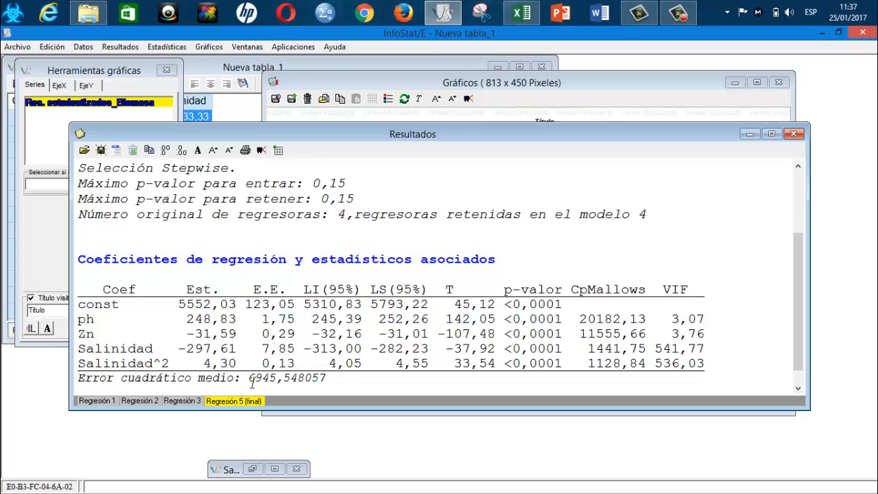
click(195, 400)
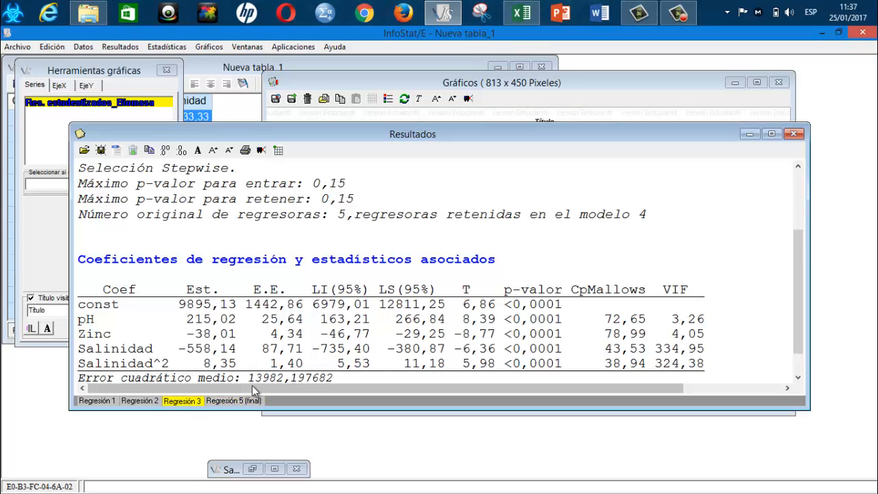
click(225, 402)
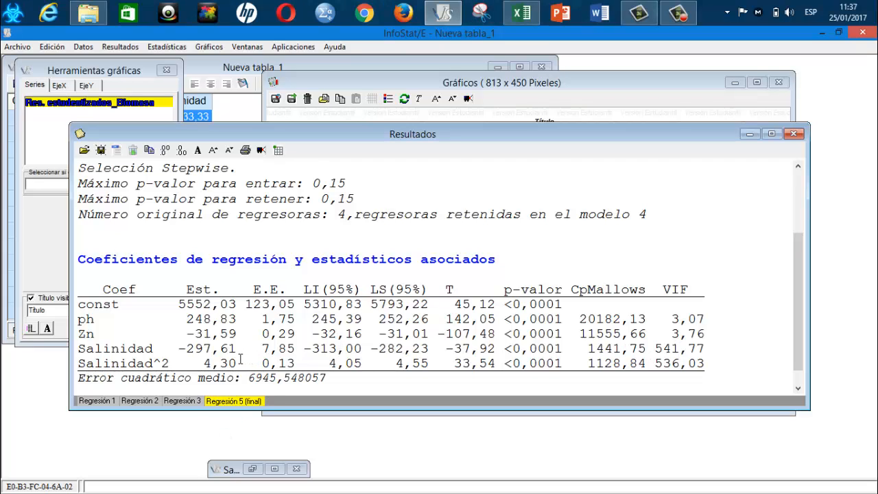
drag(239, 361, 203, 362)
click(195, 403)
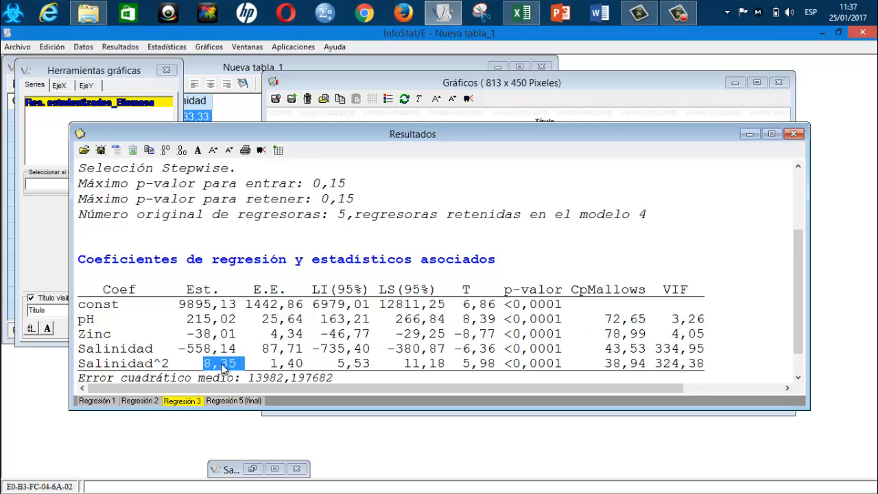
click(234, 401)
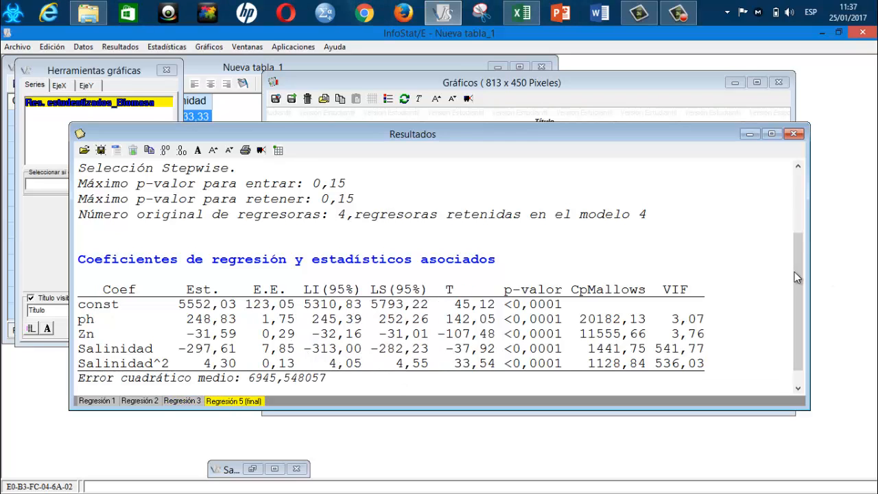
- Review the fit summary and the coefficient table of Regresión 5 (final)
drag(794, 271, 800, 310)
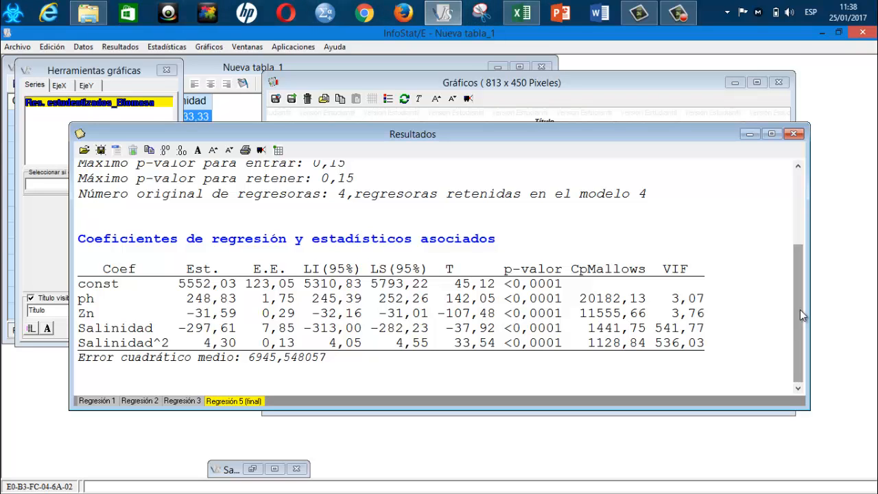
drag(799, 310, 797, 272)
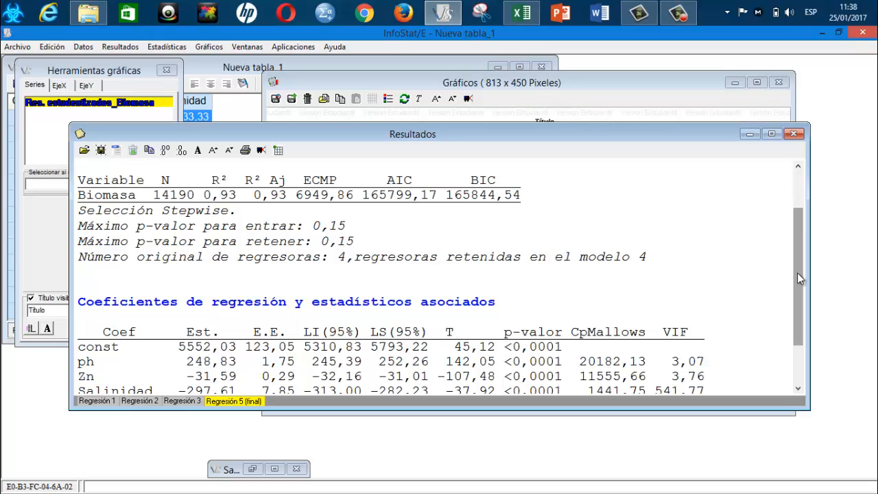
click(798, 388)
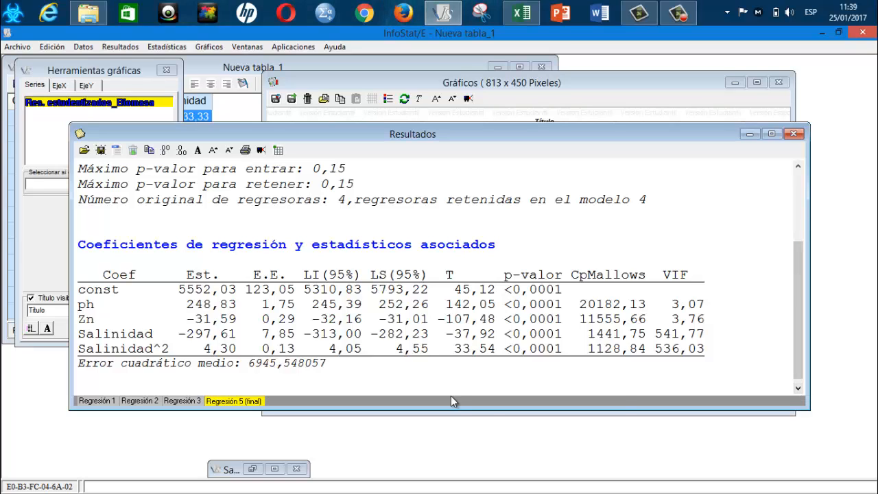
- Review the Regresión 3 coefficient table and browse the resampled records in Nueva tabla_1
click(182, 401)
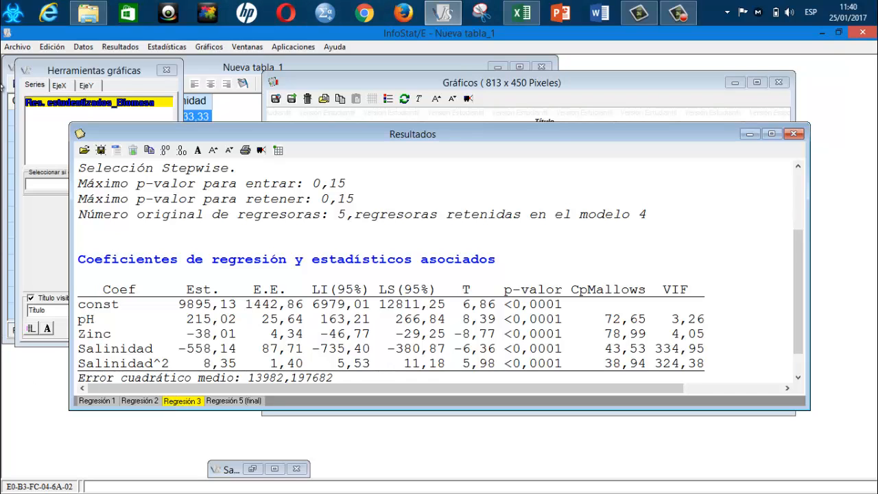
click(223, 102)
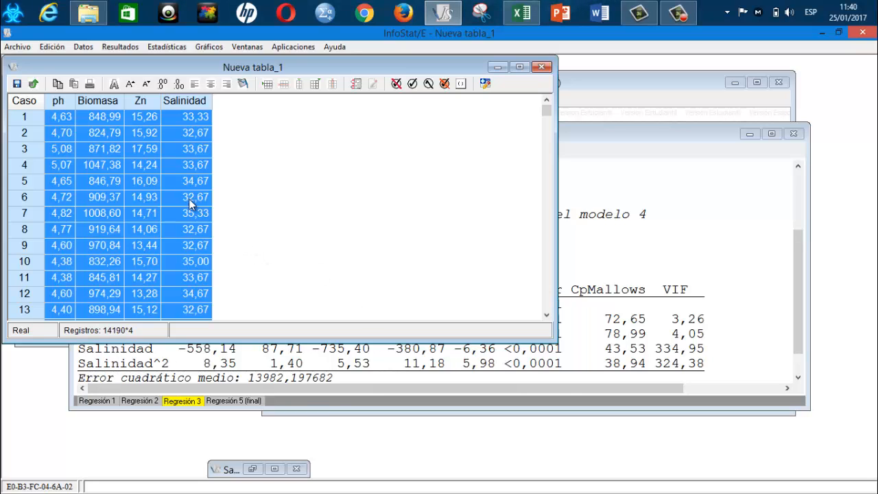
drag(550, 107, 533, 98)
mouse_move(546, 110)
mouse_down()
mouse_move(547, 293)
mouse_move(547, 106)
mouse_up()
drag(547, 114, 535, 288)
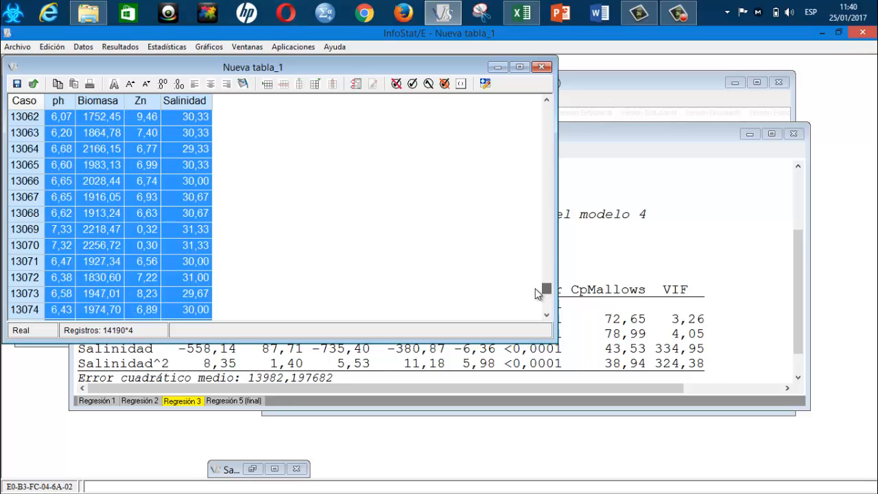
drag(549, 292, 546, 215)
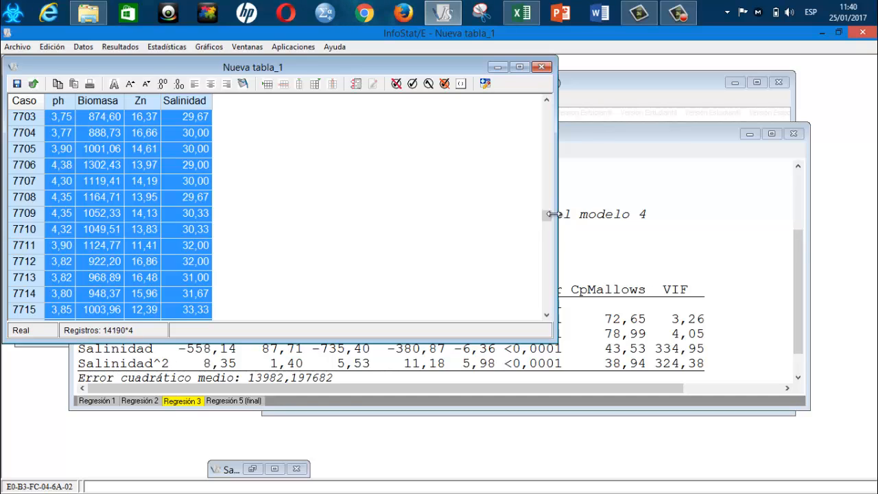
click(679, 20)
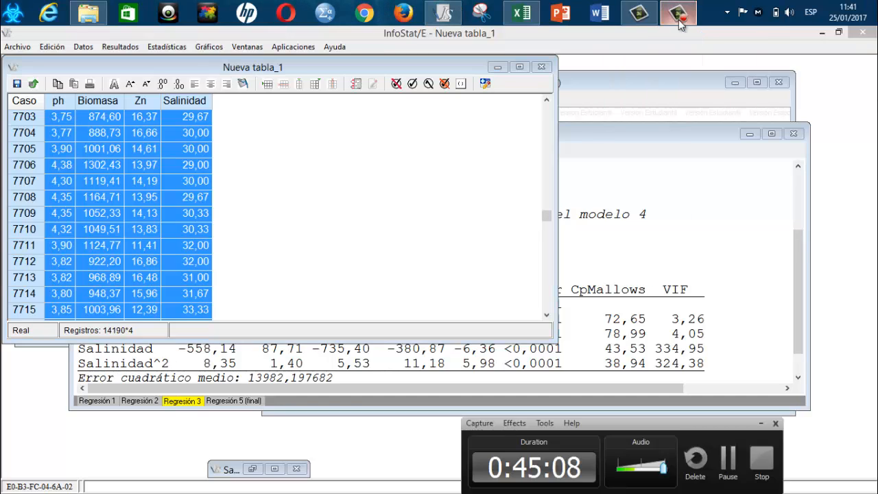
click(715, 454)
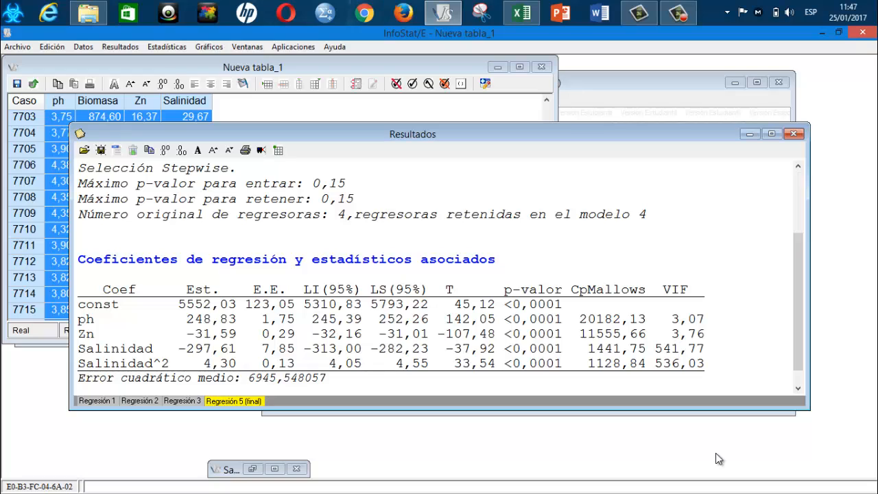
click(182, 48)
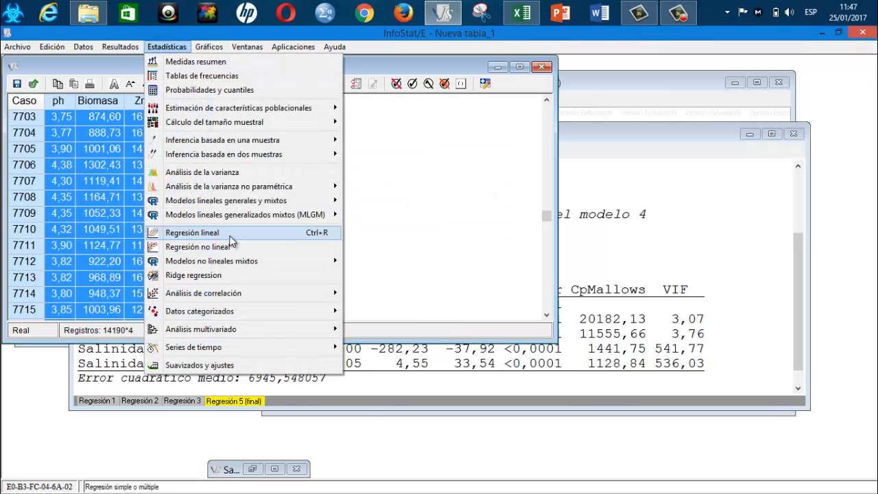
click(232, 237)
click(357, 354)
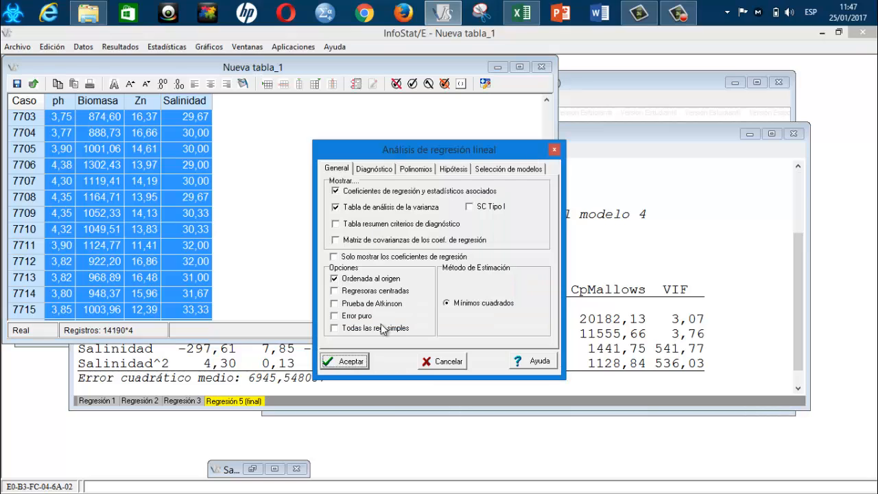
click(557, 151)
- Fit a simple linear regression of Biomasa on ph alone, removing Zn and Salinidad from the regressors
click(175, 48)
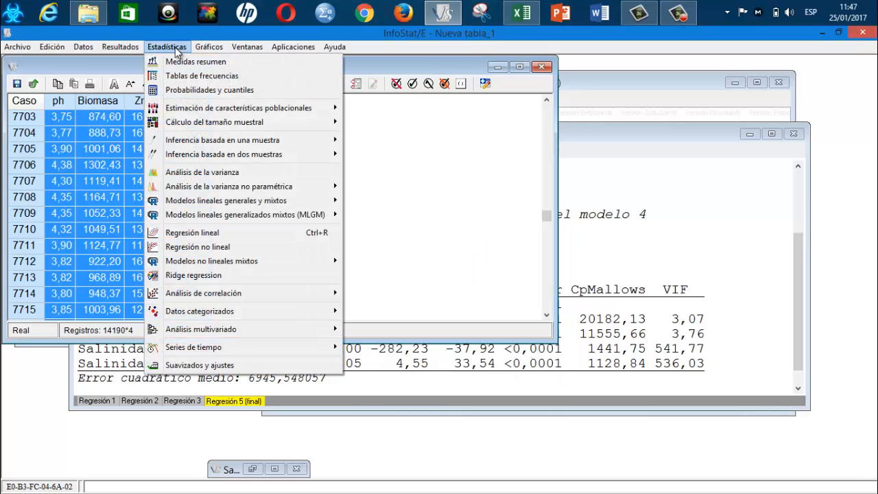
click(231, 236)
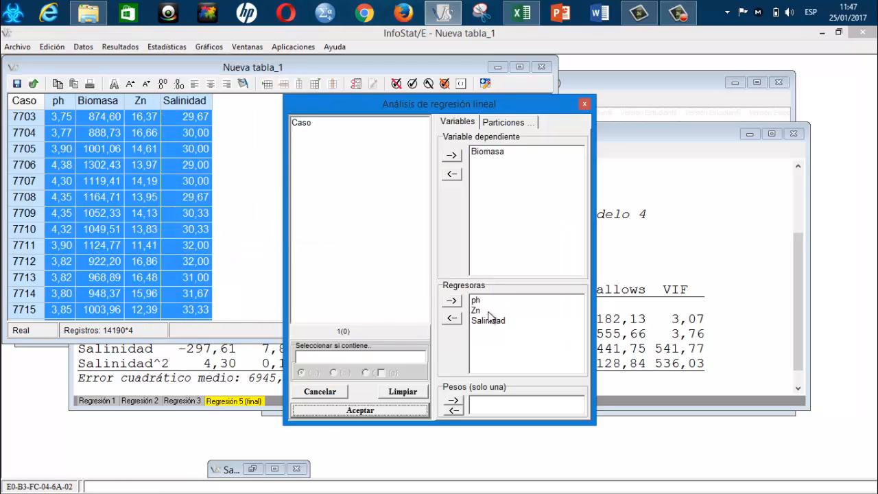
click(489, 312)
shift+click(488, 320)
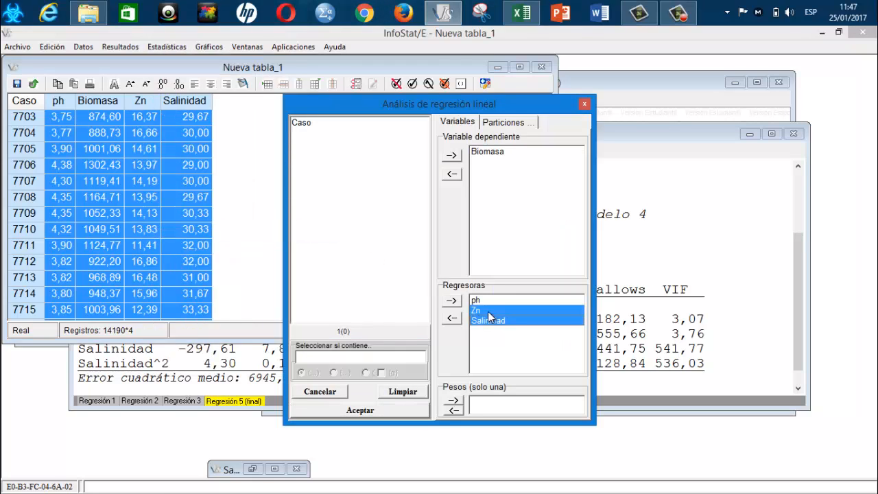
click(451, 318)
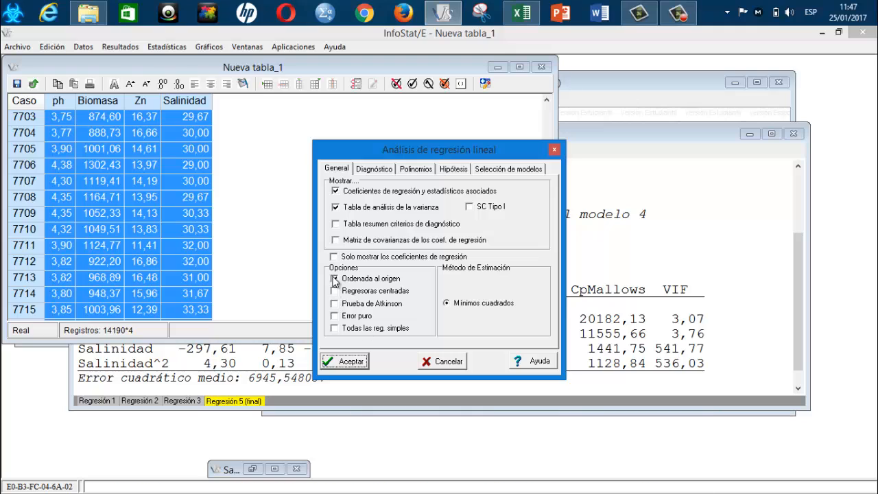
click(376, 176)
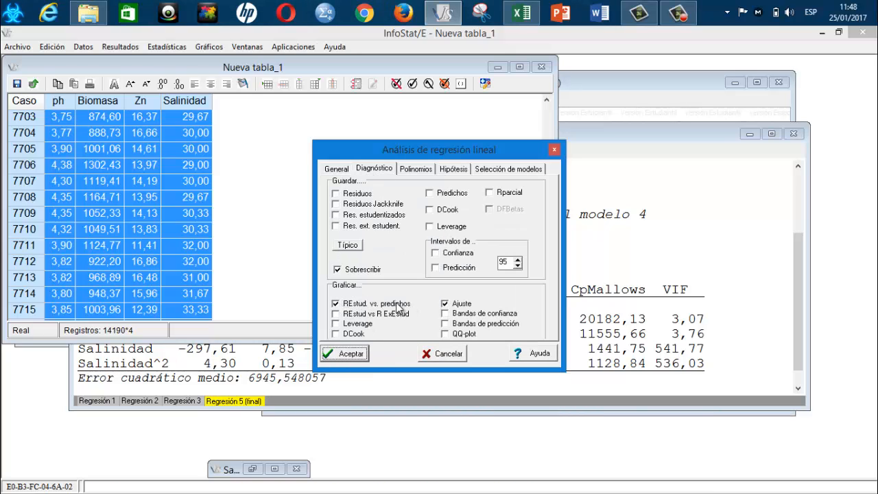
click(347, 354)
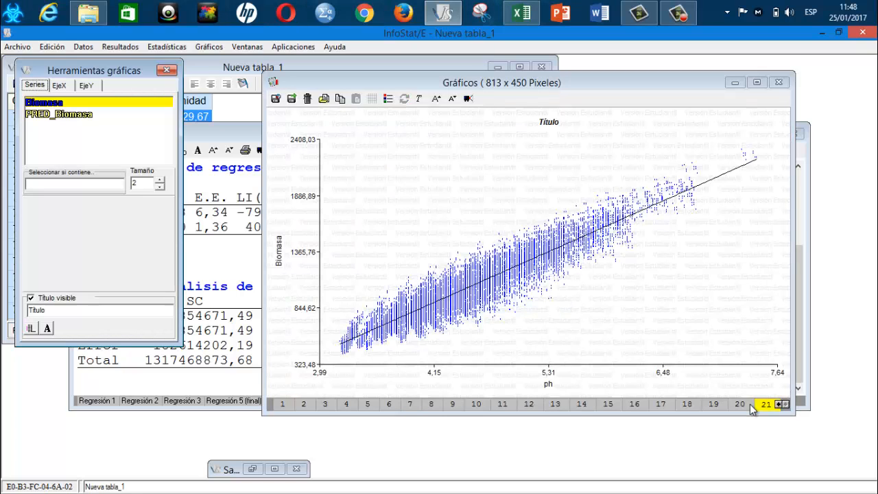
- Compare the ph regression's studentized residuals plot with the previous model's residual plot, and delete the ph residual plot's title
click(746, 406)
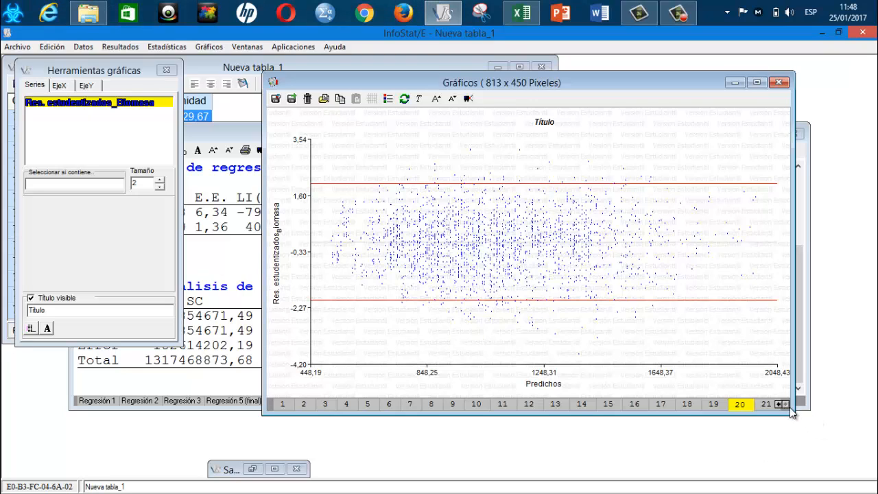
click(717, 408)
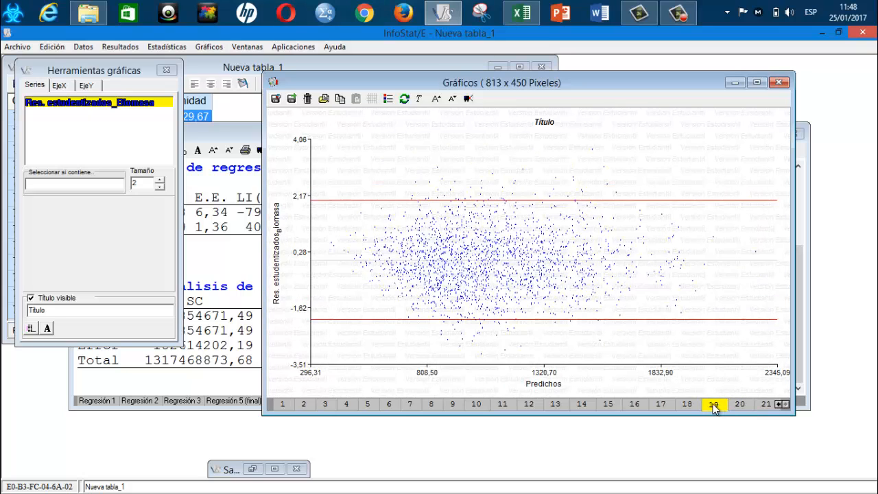
click(741, 406)
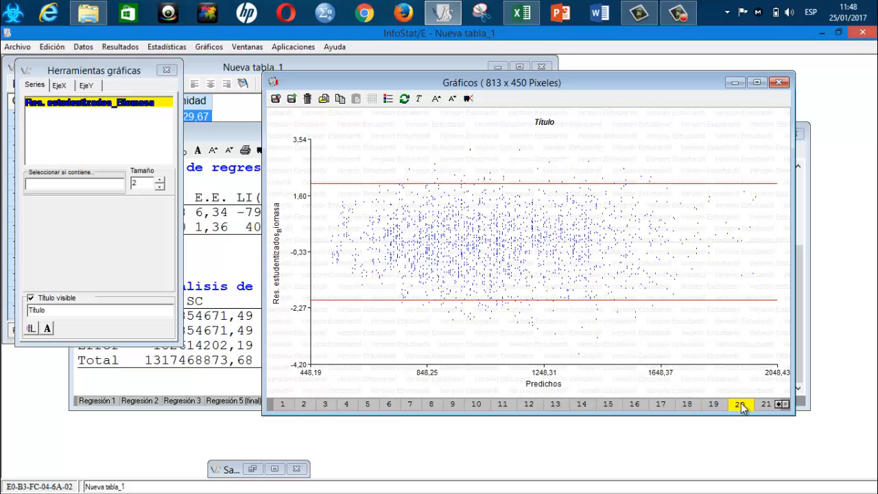
click(549, 124)
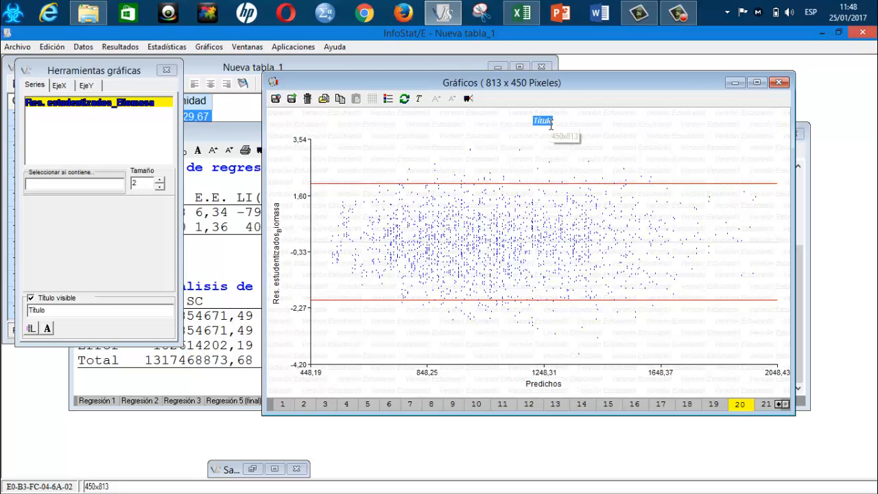
key(Delete)
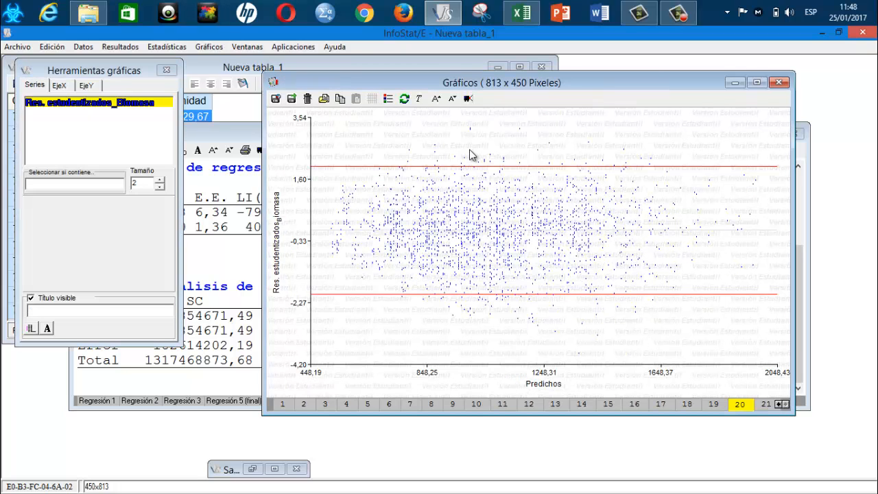
- Fit a simple linear regression of Biomasa with Zn replacing ph as the only regressor
click(168, 48)
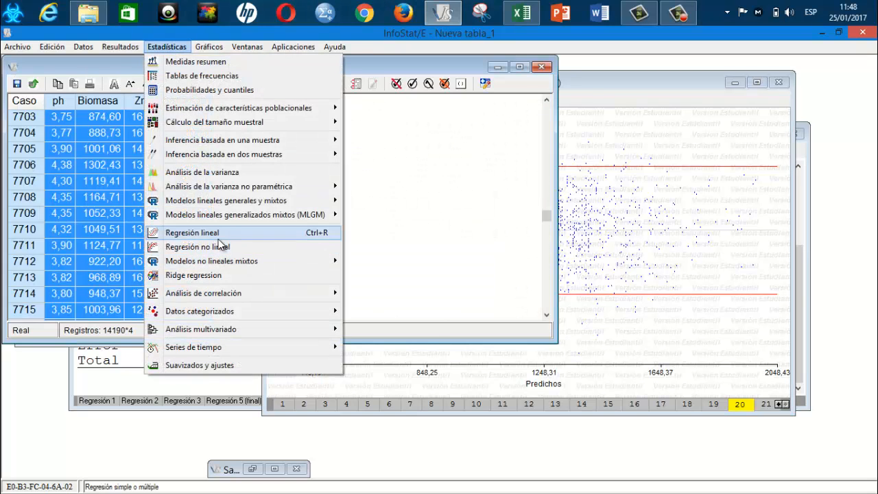
click(219, 237)
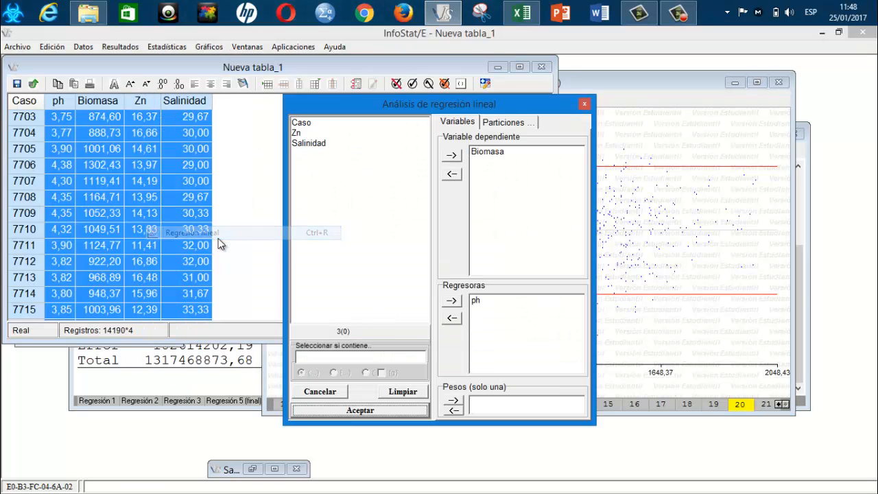
click(474, 303)
click(453, 318)
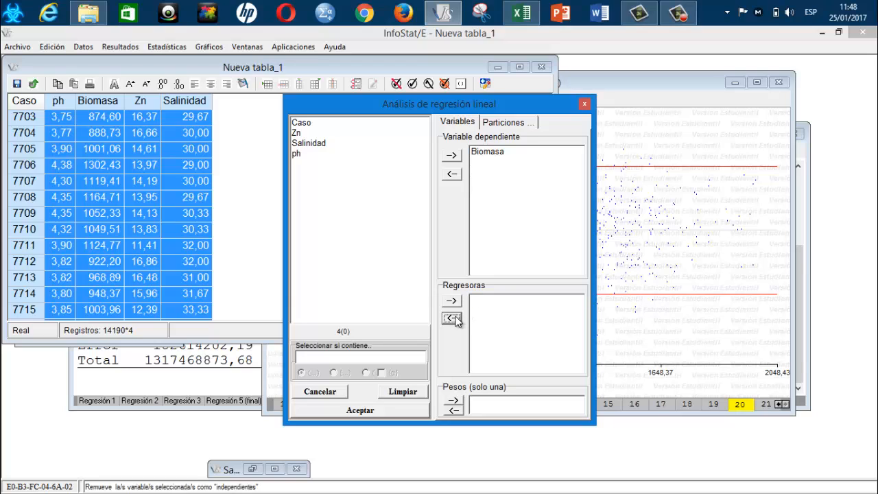
click(301, 133)
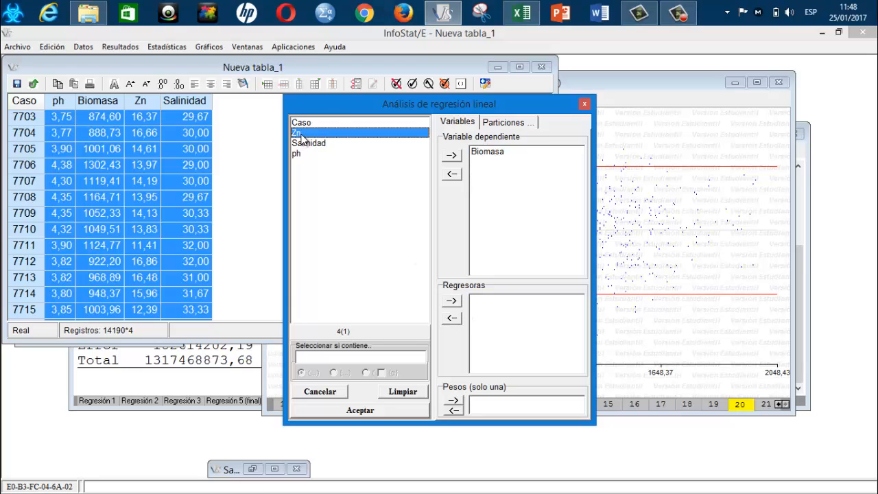
click(442, 297)
click(371, 410)
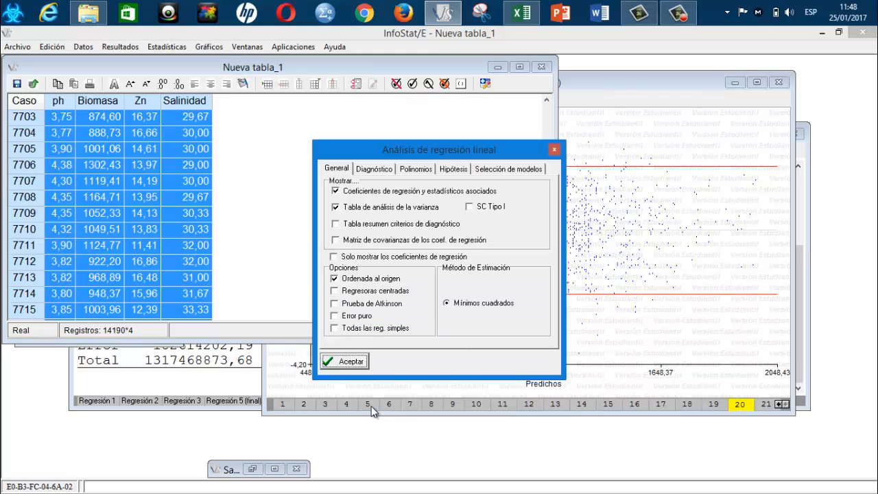
click(351, 360)
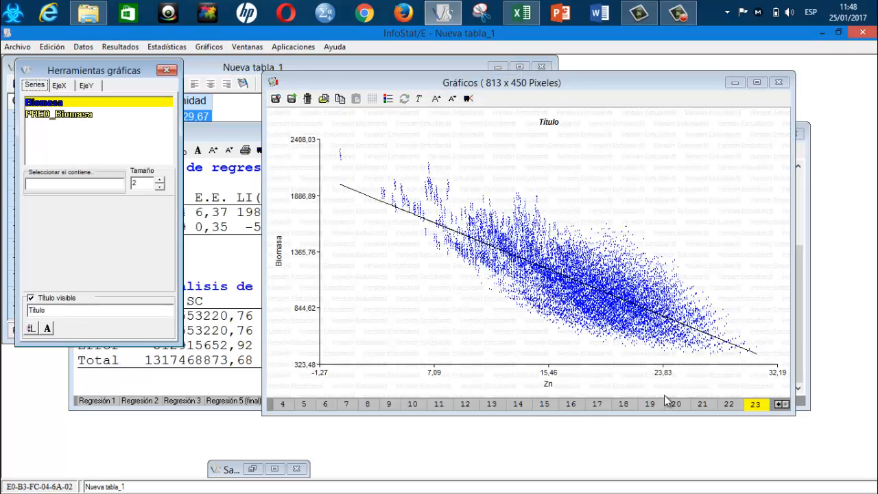
- Show the Zn regression's studentized residuals versus predicted plot and set its point size to 8
click(731, 405)
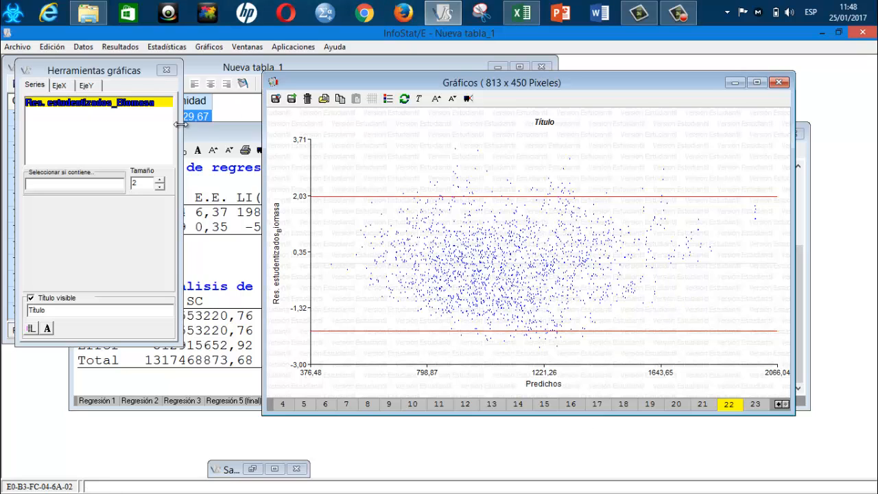
click(161, 181)
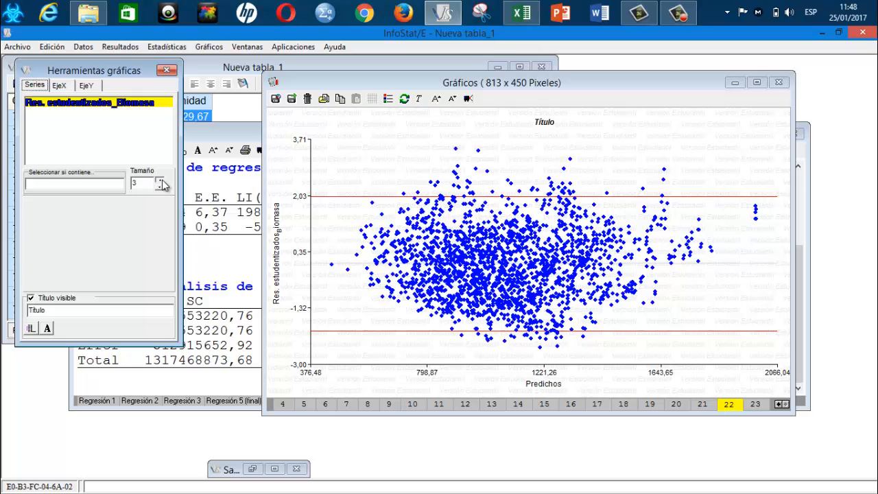
click(161, 181)
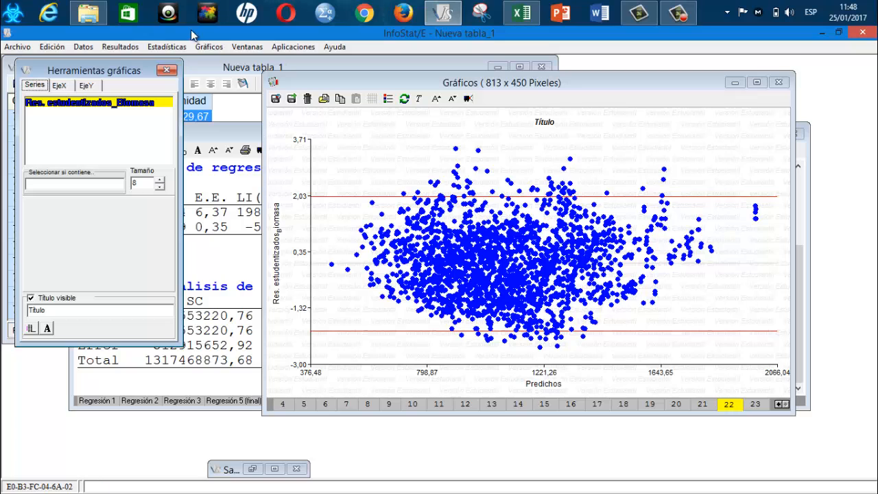
- Fit a simple linear regression of Biomasa with Salinidad replacing Zn, and show its studentized residuals versus predicted plot
click(166, 46)
click(183, 47)
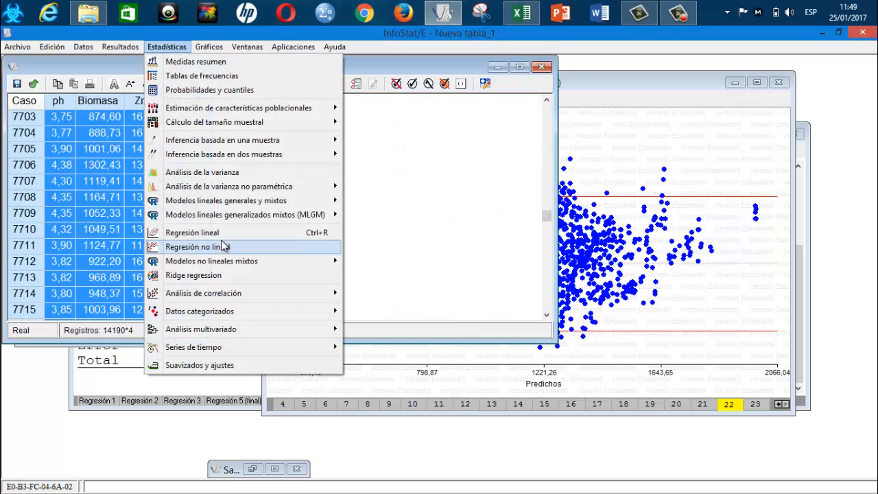
click(213, 232)
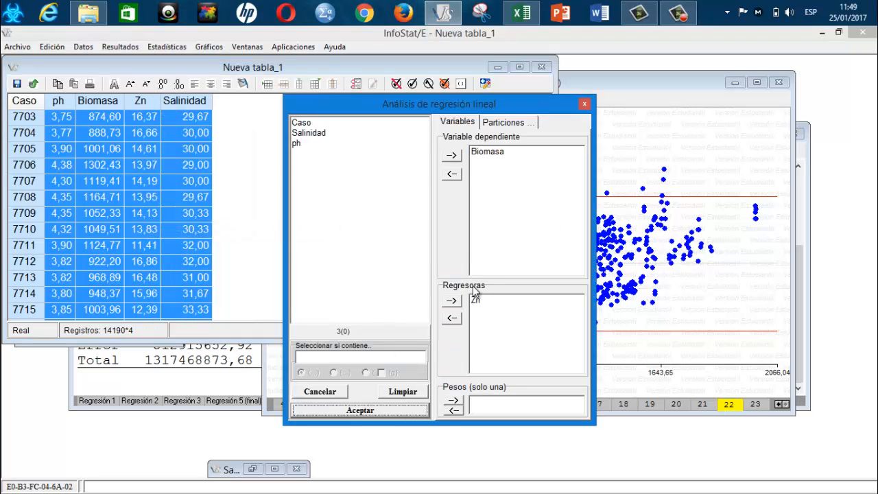
click(319, 133)
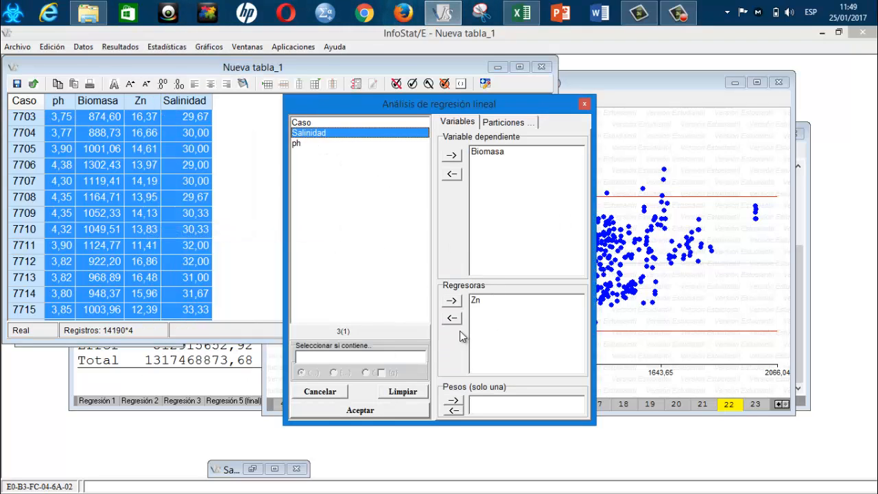
click(451, 302)
click(480, 301)
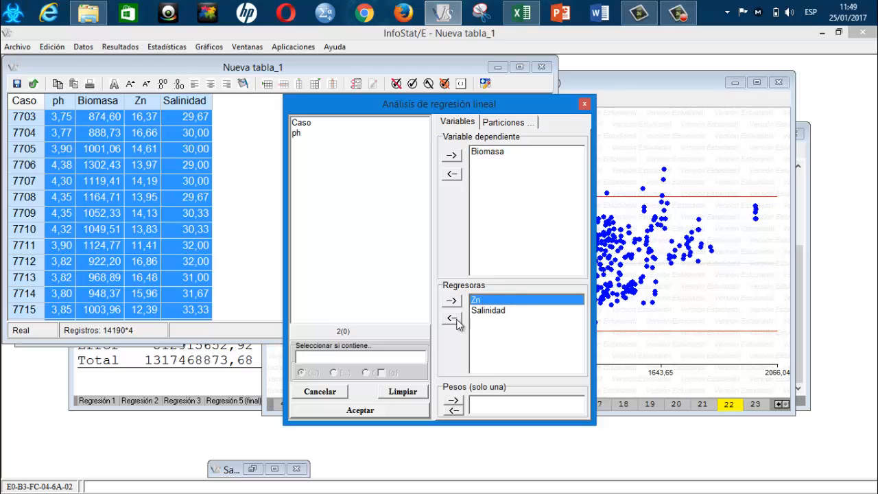
click(451, 320)
click(374, 410)
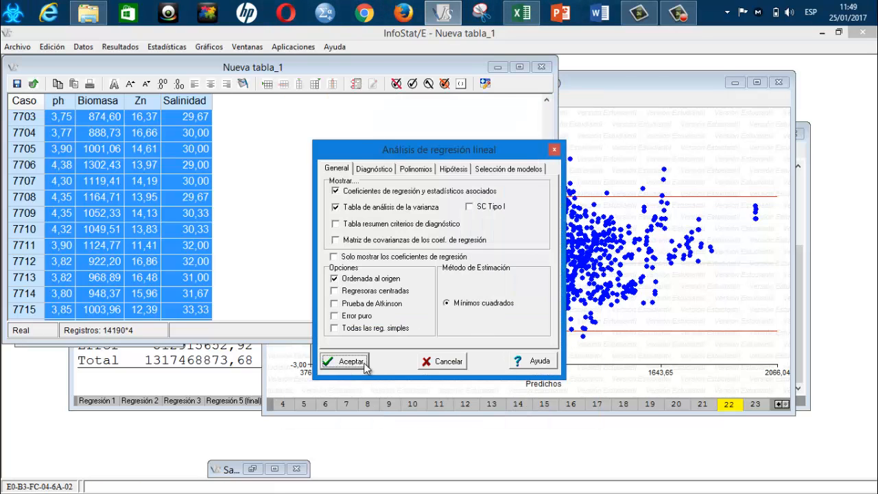
click(351, 362)
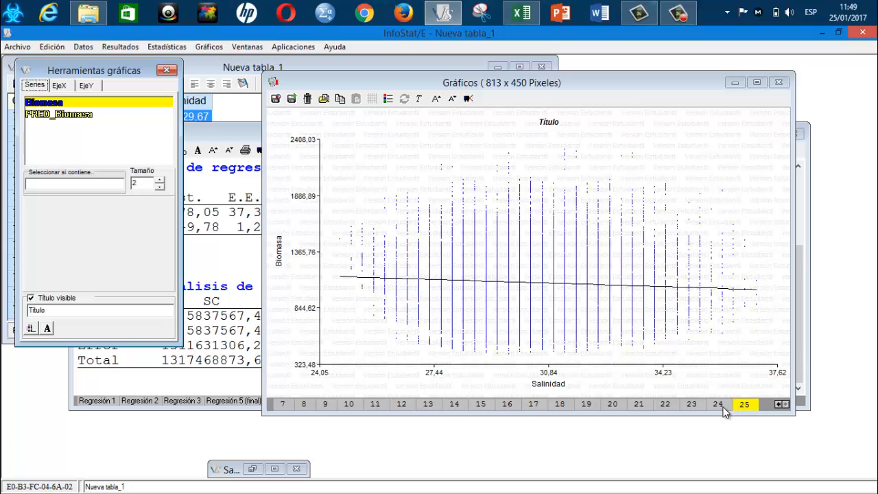
click(720, 405)
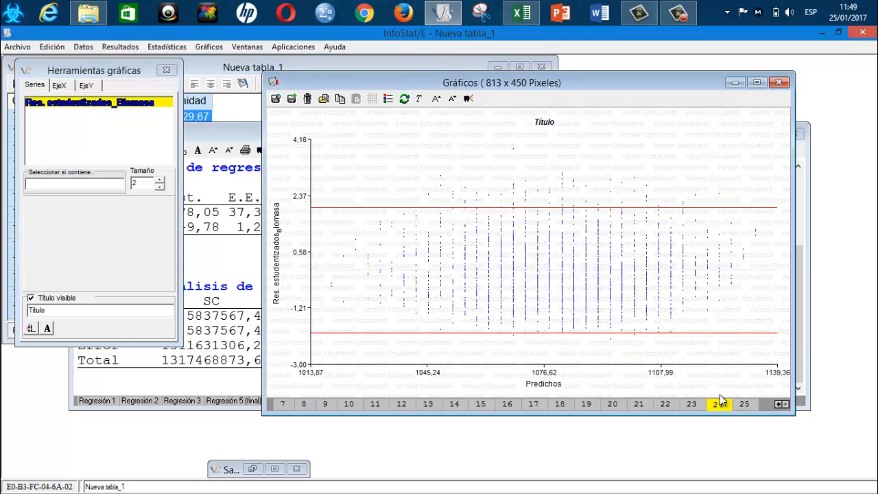
- Delete the title of the Salinidad regression's studentized residuals plot and set its point size to 8
double_click(545, 122)
key(BackSpace)
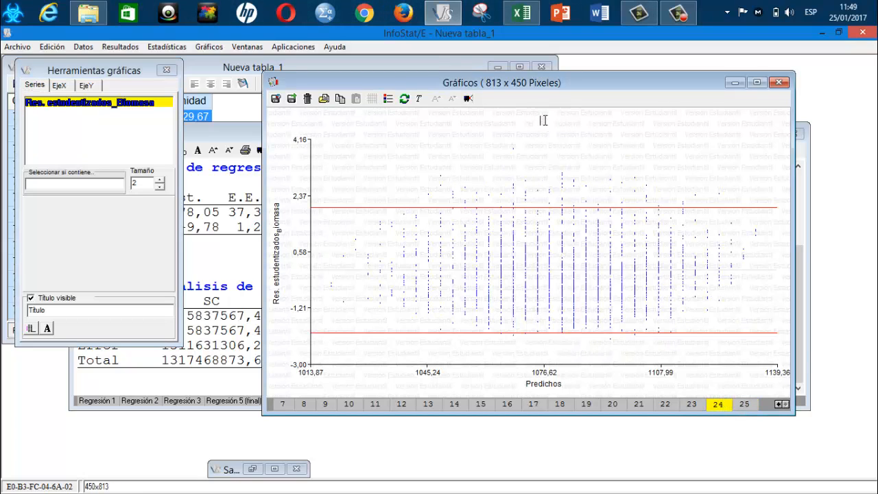
click(491, 155)
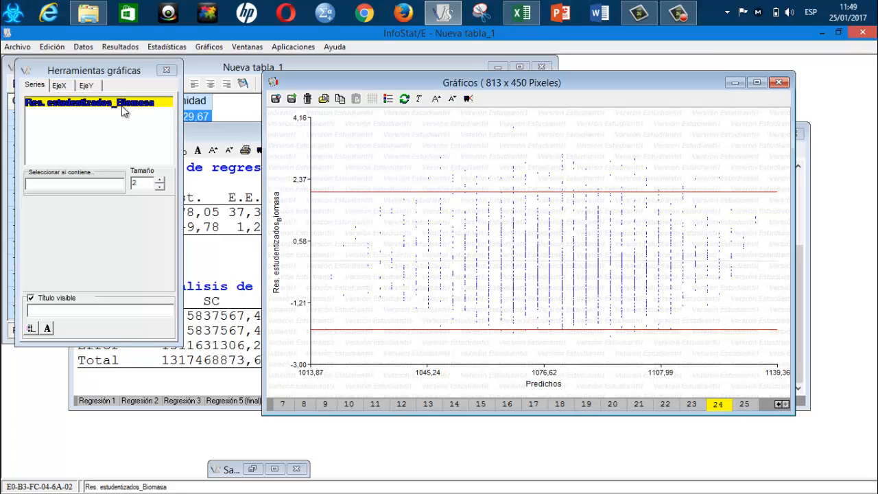
click(159, 181)
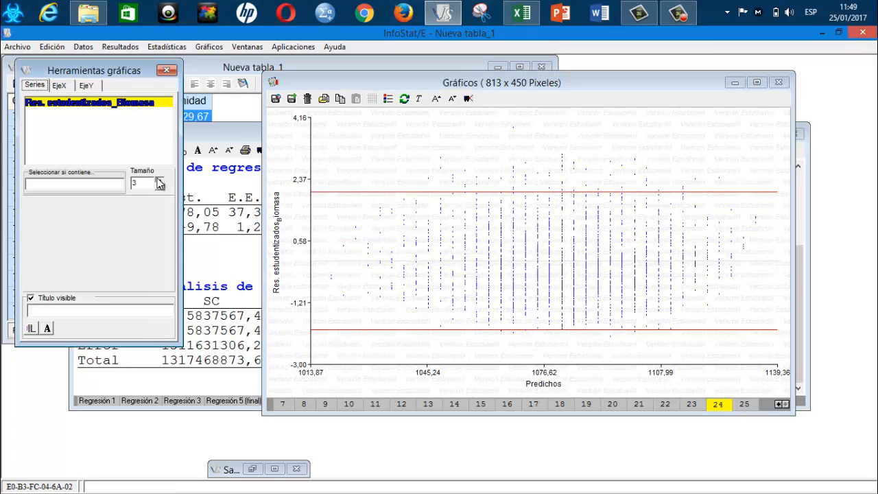
click(159, 179)
click(160, 179)
click(160, 179)
click(159, 179)
click(160, 179)
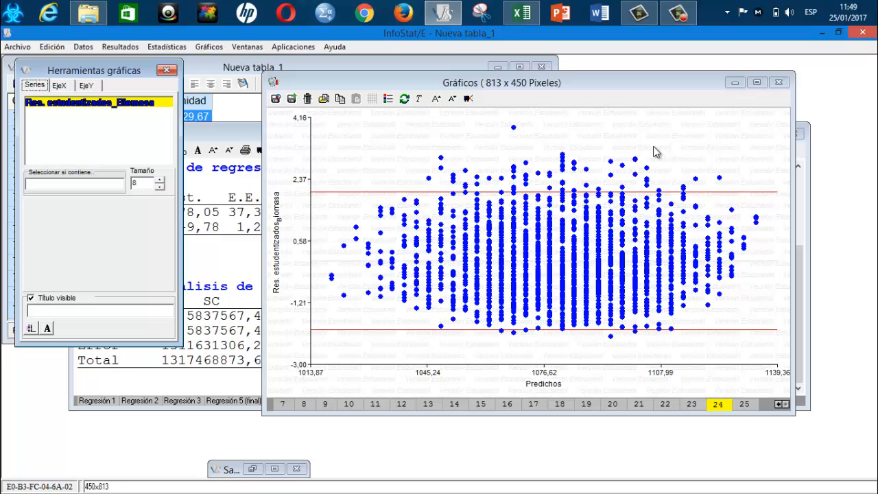
- Bring the regression results forward and examine the ph and Zn coefficient estimates in the Regresión 5 (final) stepwise model
mouse_move(681, 9)
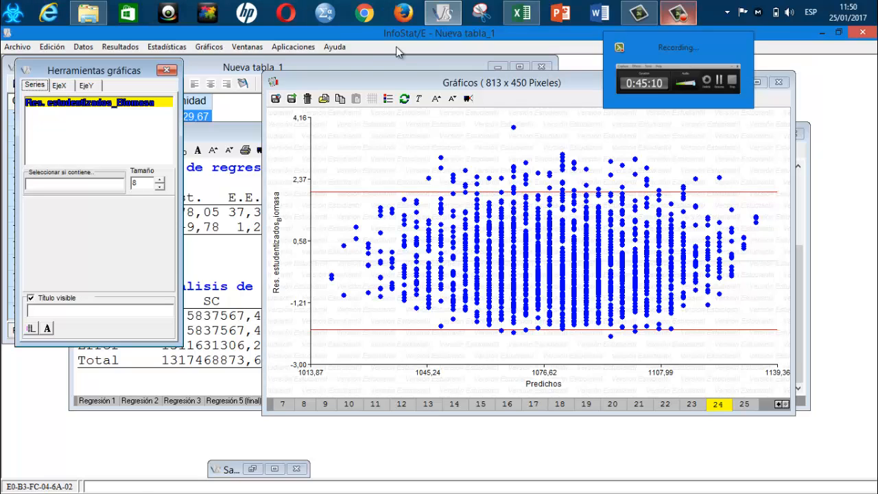
click(214, 234)
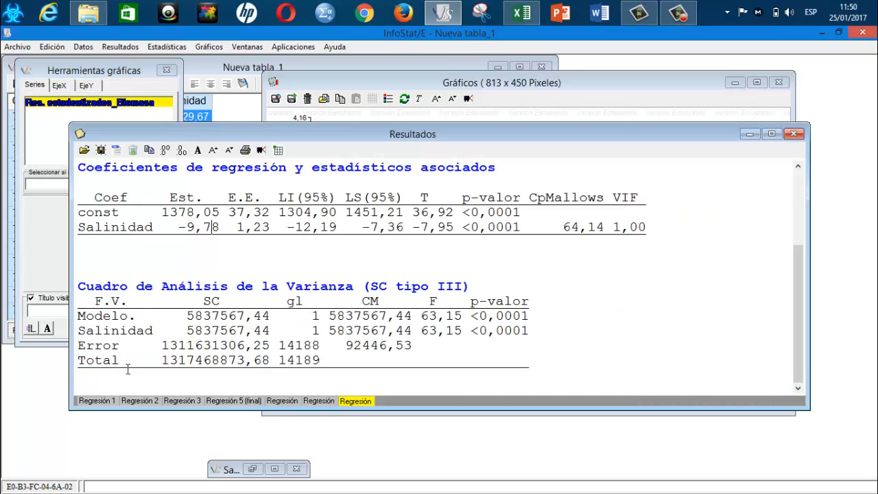
click(249, 403)
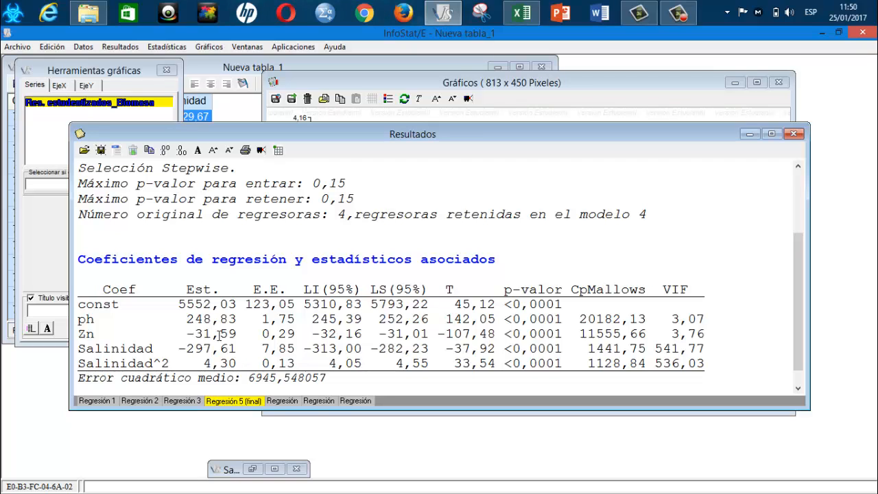
drag(193, 333, 186, 315)
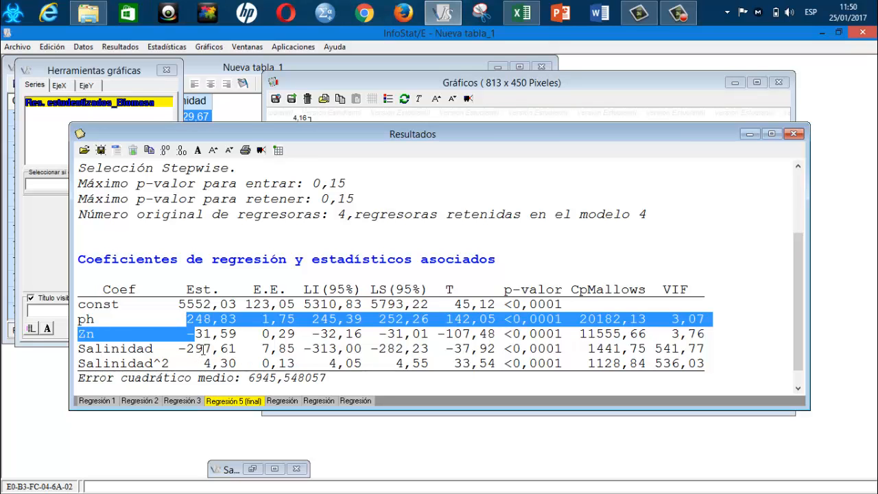
click(678, 12)
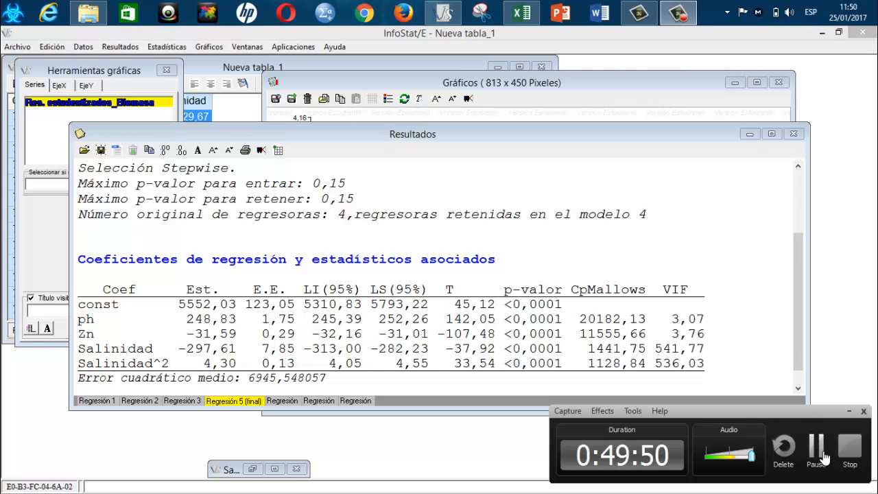